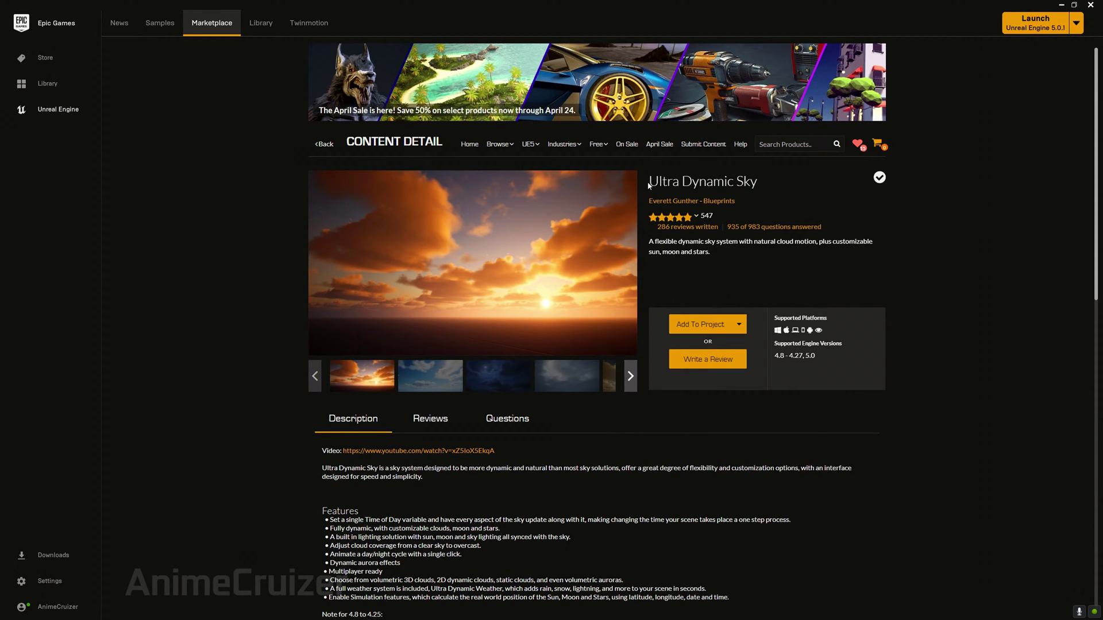
# Step: Review the Ultra Dynamic Sky marketplace page for its author, supported engine versions and description, and close the launcher
pyautogui.moveTo(757, 181); pyautogui.dragTo(667, 183)
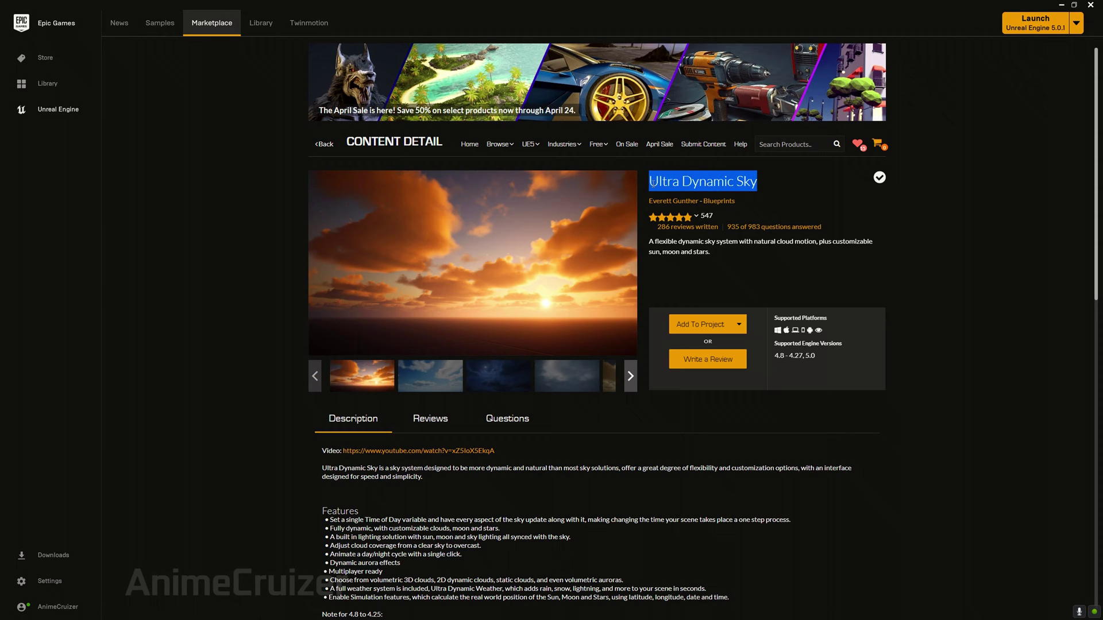
pyautogui.click(808, 356)
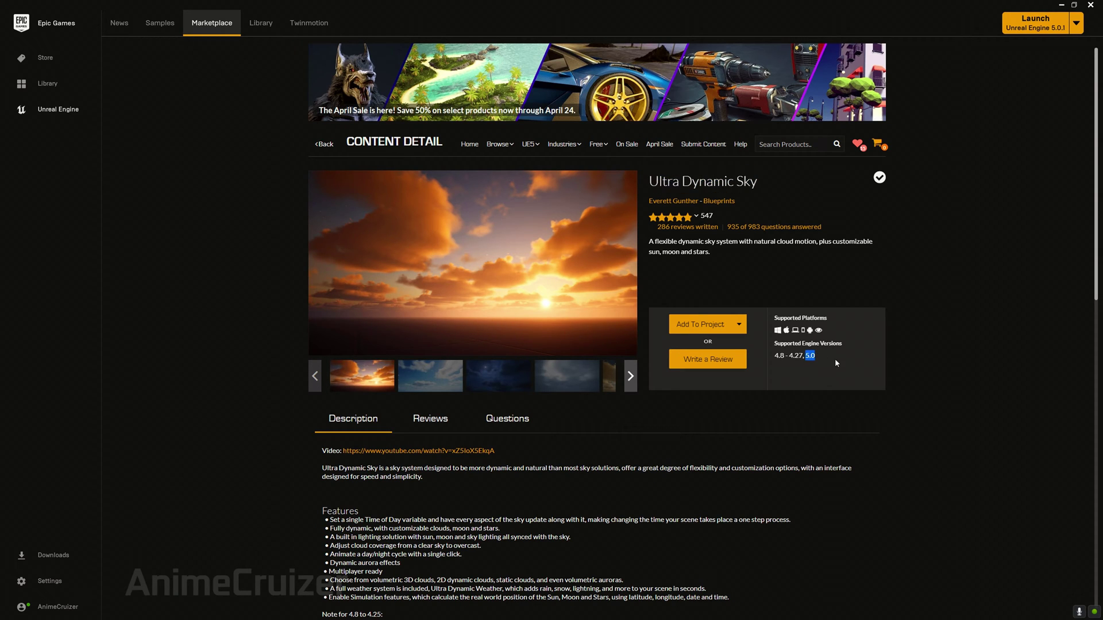
pyautogui.moveTo(647, 200); pyautogui.dragTo(702, 201)
pyautogui.click(802, 490)
pyautogui.scroll(-5, 764, 474)
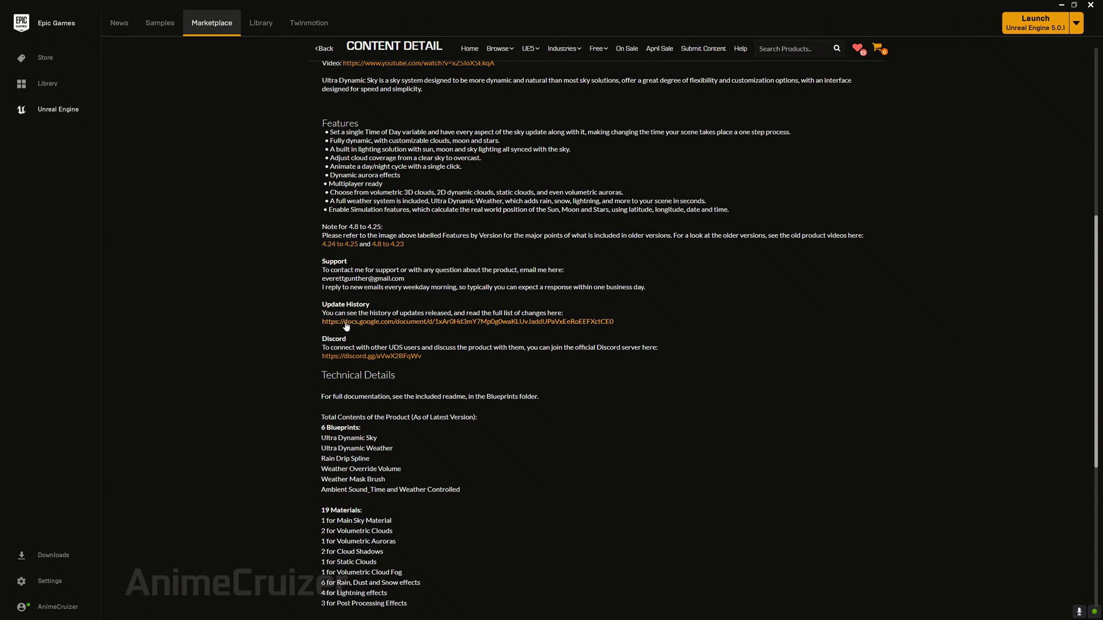
pyautogui.scroll(5, 649, 481)
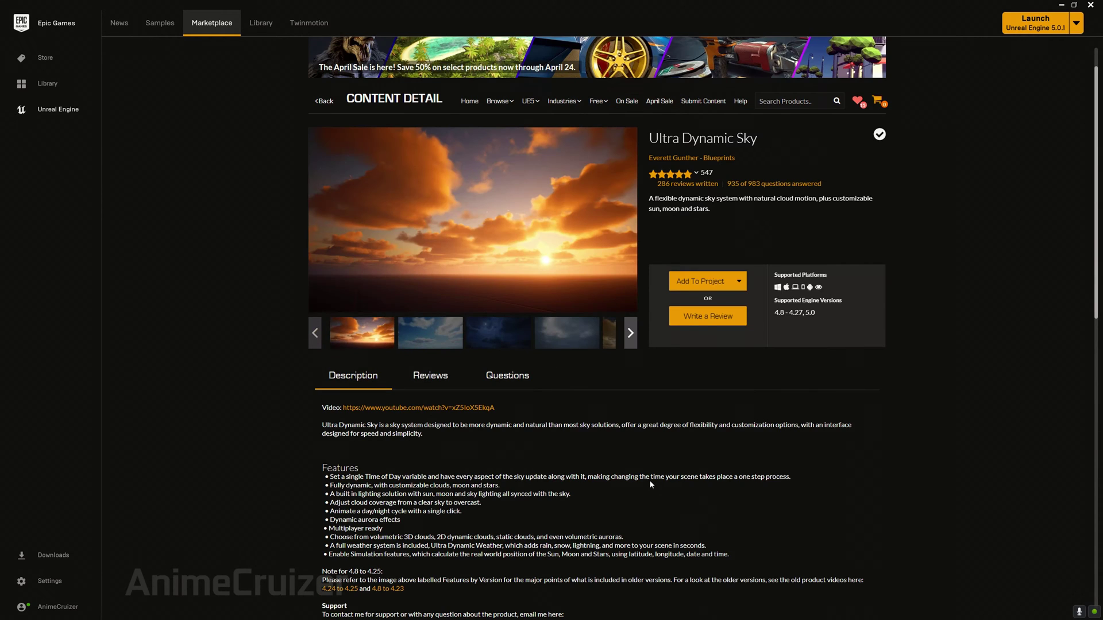
pyautogui.click(1090, 6)
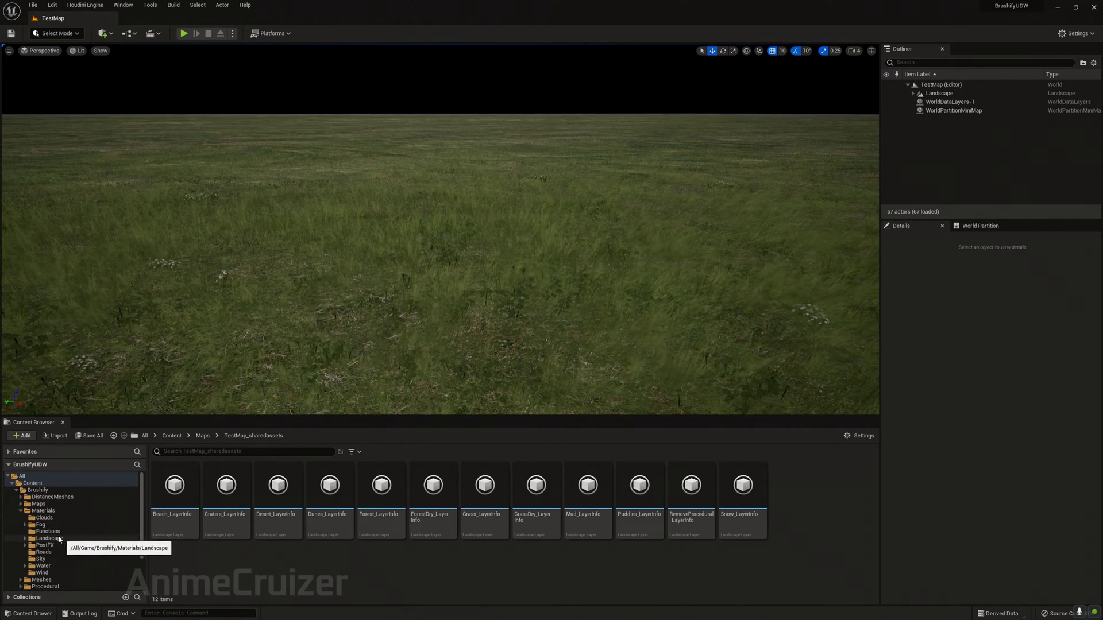
# Step: Duplicate the M_Landscape material in Brushify's Materials/Landscape folder and name the copy M_Landscape_Dynamic
pyautogui.click(61, 540)
pyautogui.rightClick(641, 506)
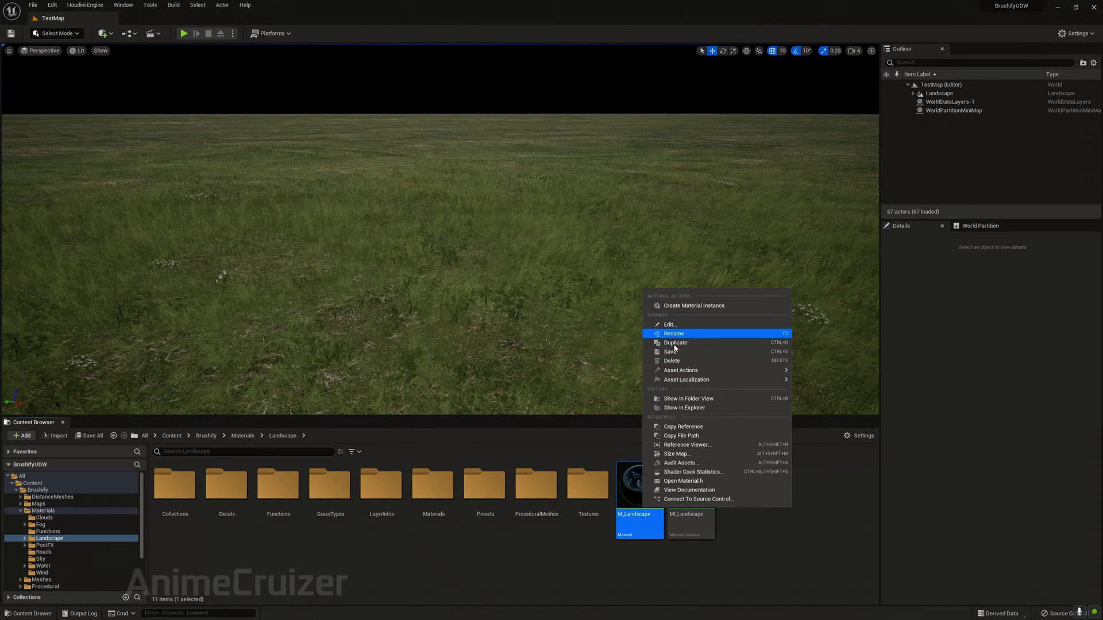
pyautogui.click(674, 343)
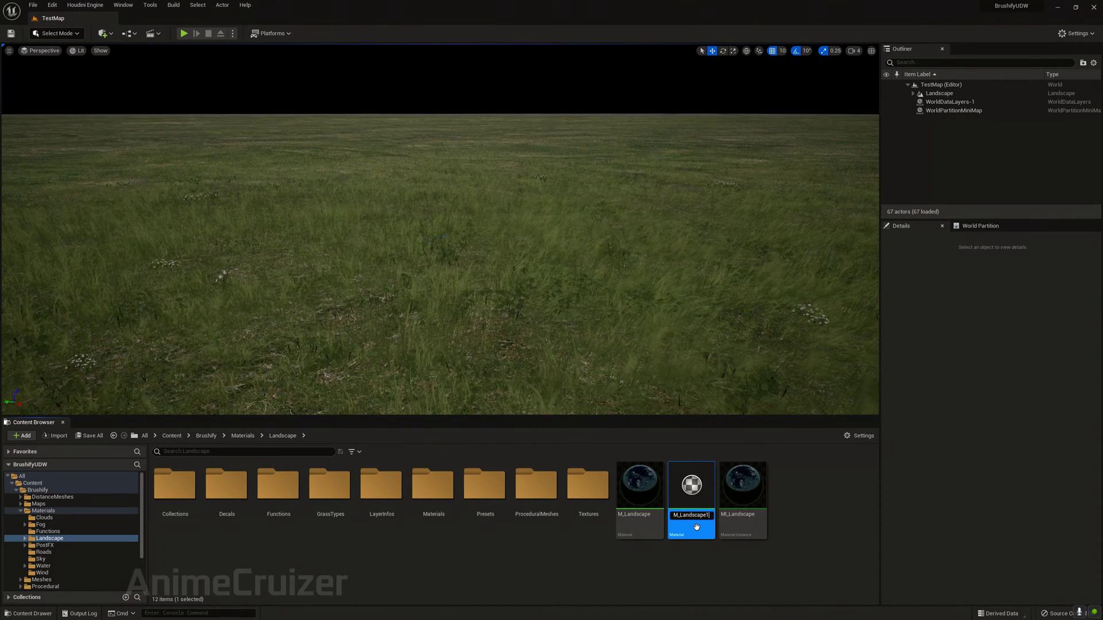
pyautogui.press('BackSpace')
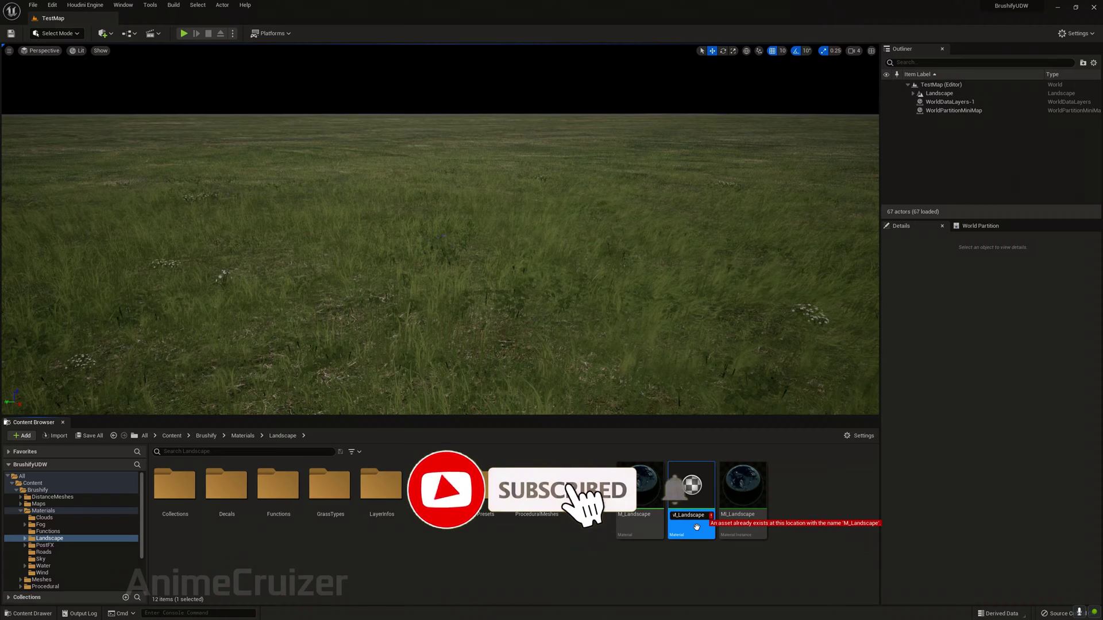
pyautogui.write('_Dynamic')
pyautogui.press('Return')
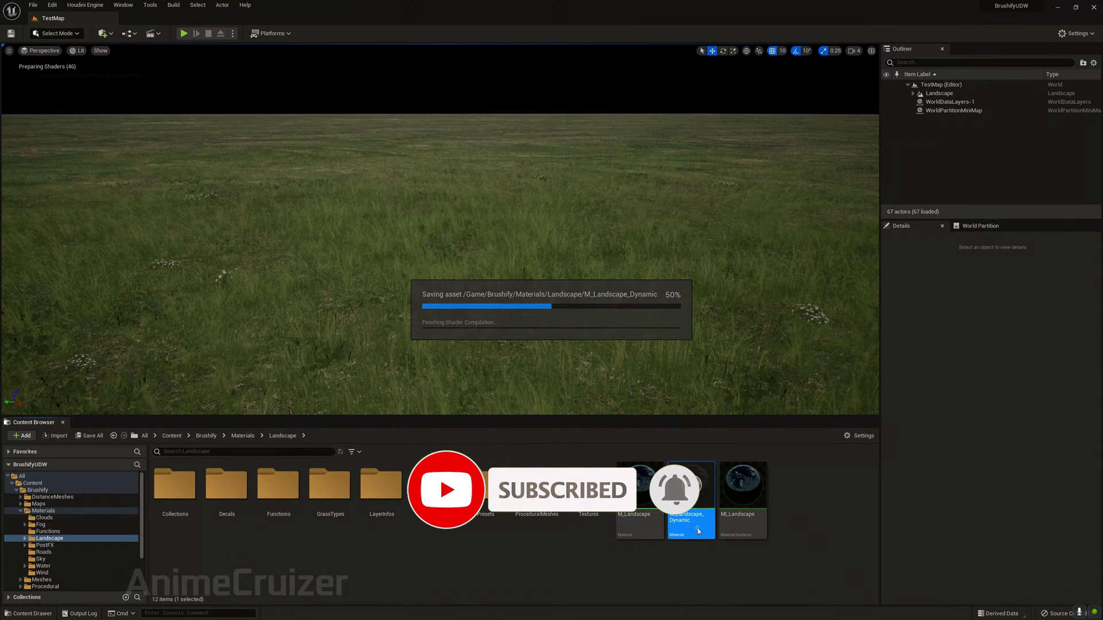
# Step: Open the MI_Landscape material instance and disable its long grass, slope rocks and high-res rocks
pyautogui.click(746, 497)
pyautogui.doubleClick(745, 493)
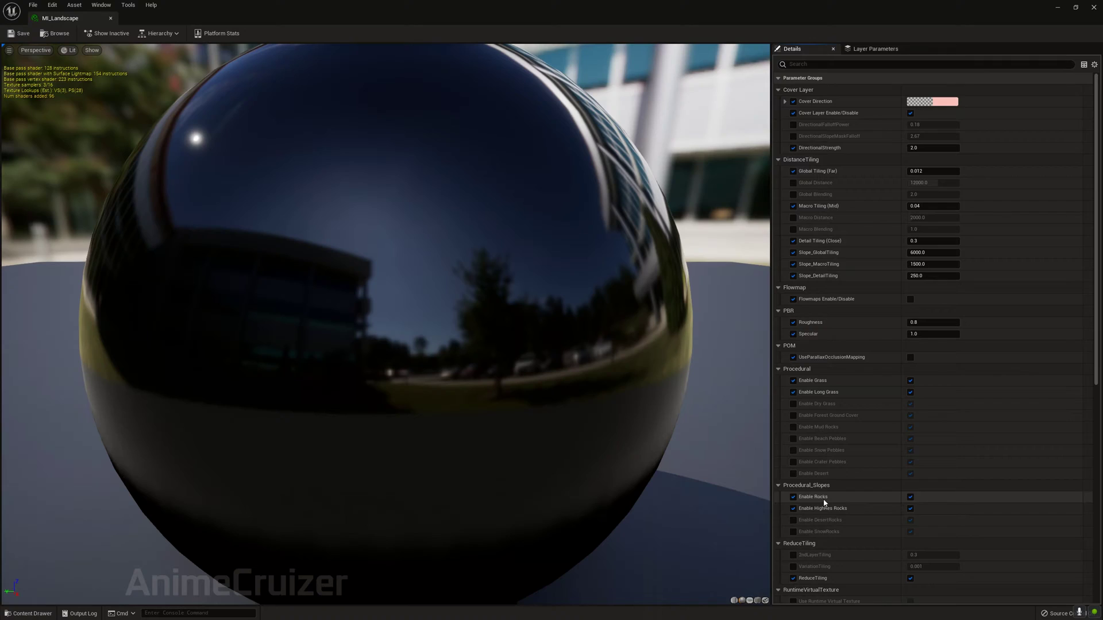
pyautogui.scroll(-5, 880, 376)
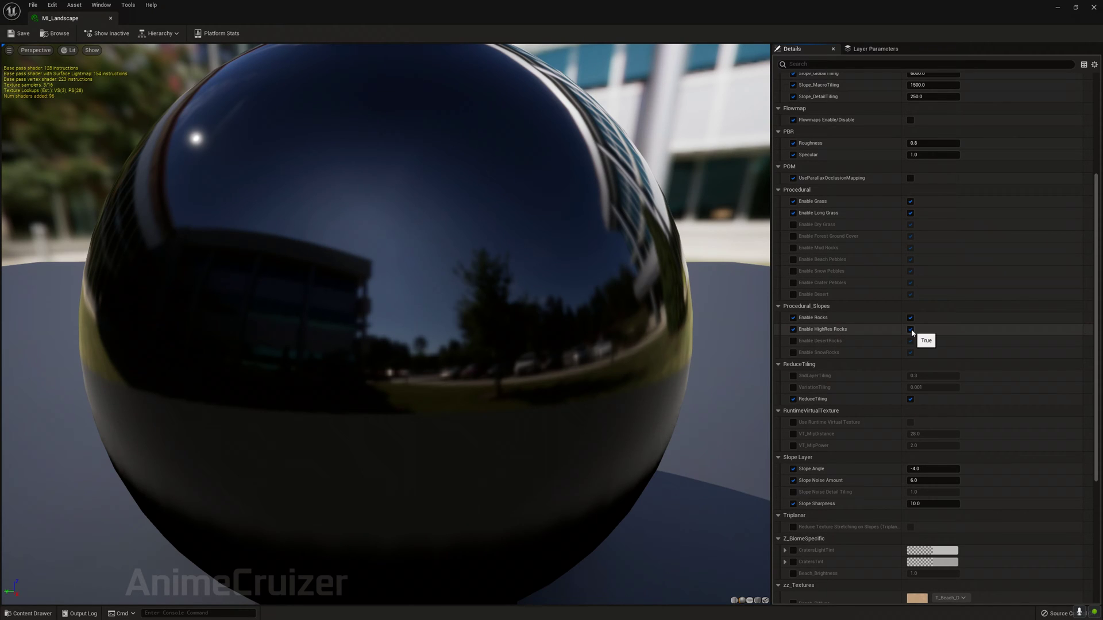
pyautogui.click(911, 330)
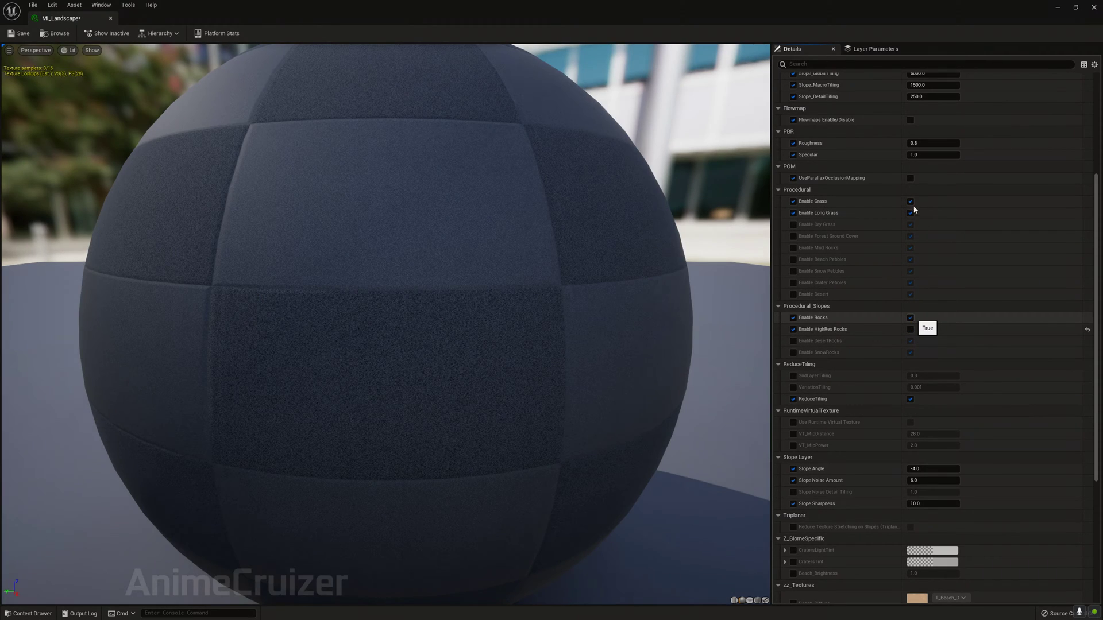
pyautogui.click(911, 214)
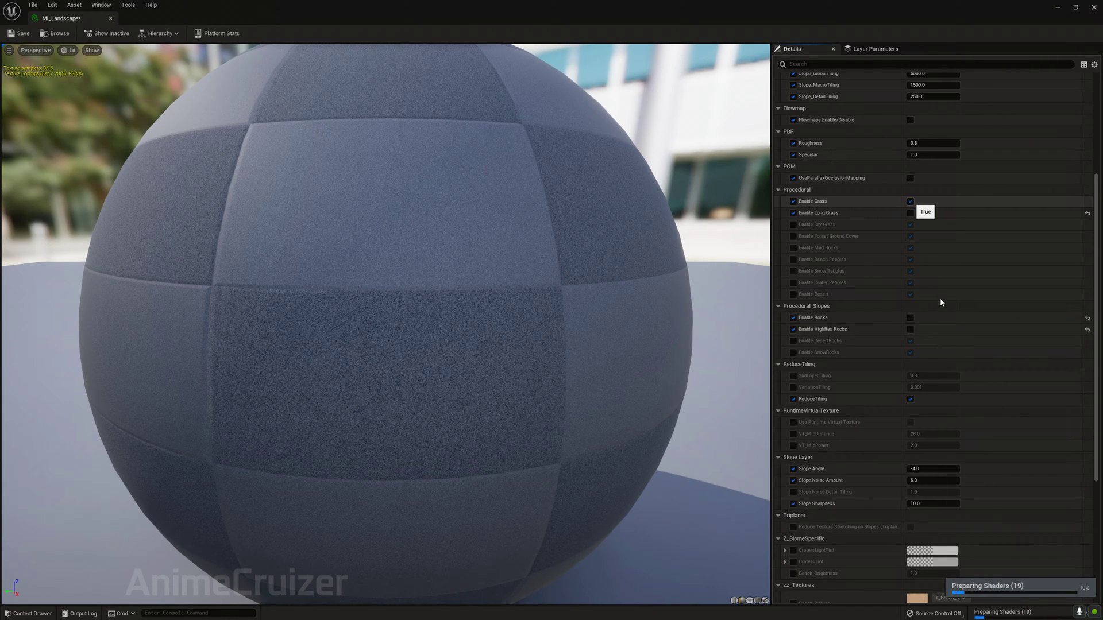
# Step: Set the parent of the MI_Landscape instance to M_Landscape_Dynamic and save the asset
pyautogui.scroll(-5, 935, 444)
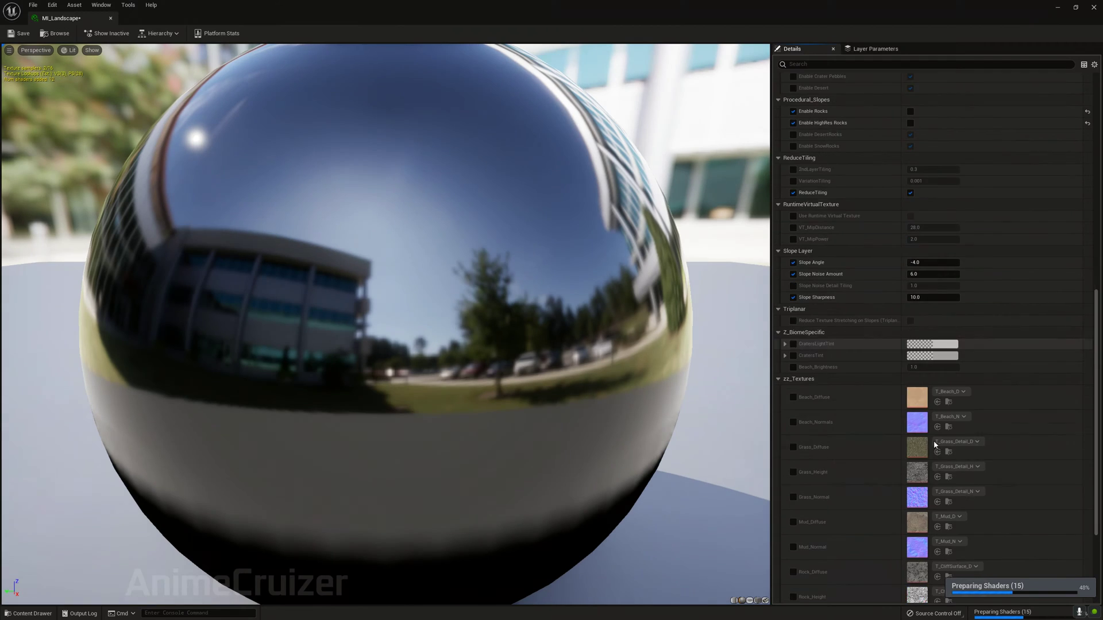
pyautogui.scroll(-4, 935, 443)
pyautogui.click(956, 513)
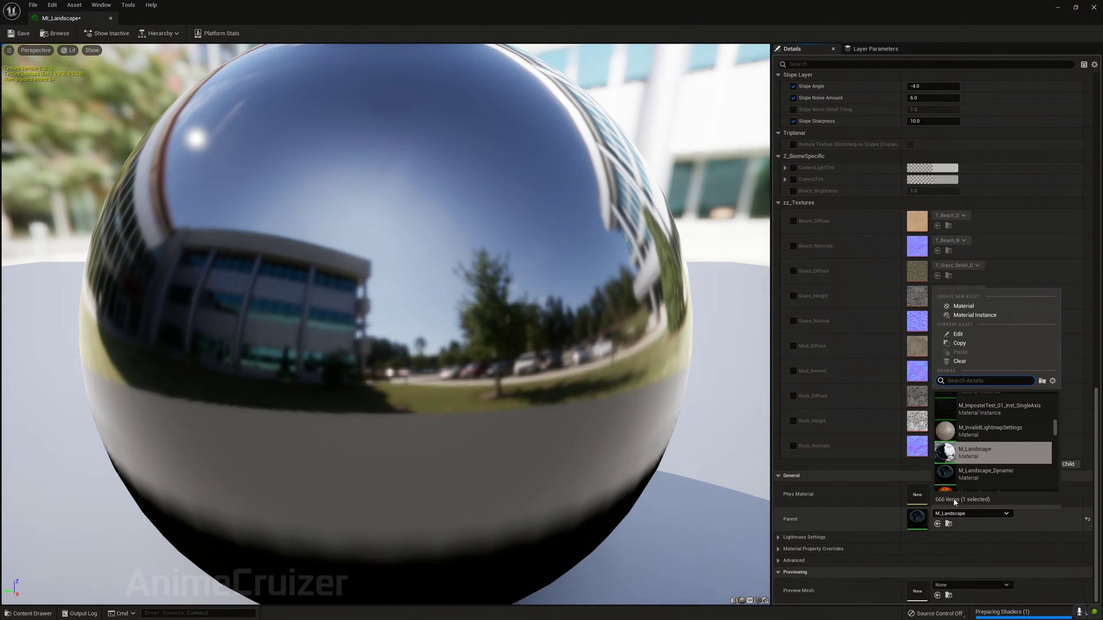
pyautogui.scroll(-1, 1017, 468)
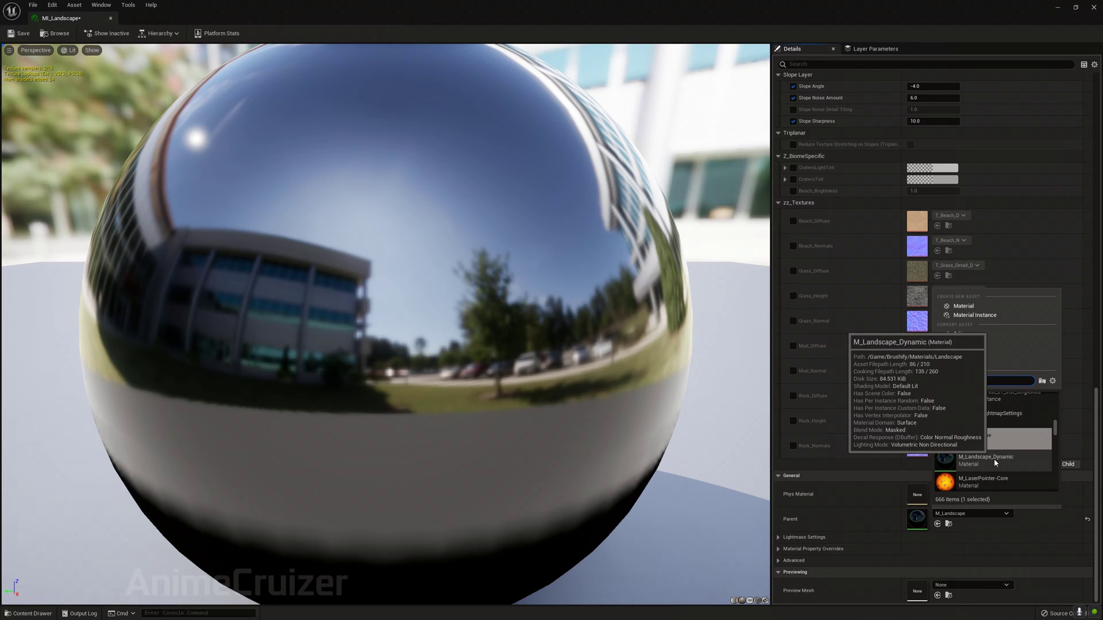
pyautogui.click(994, 459)
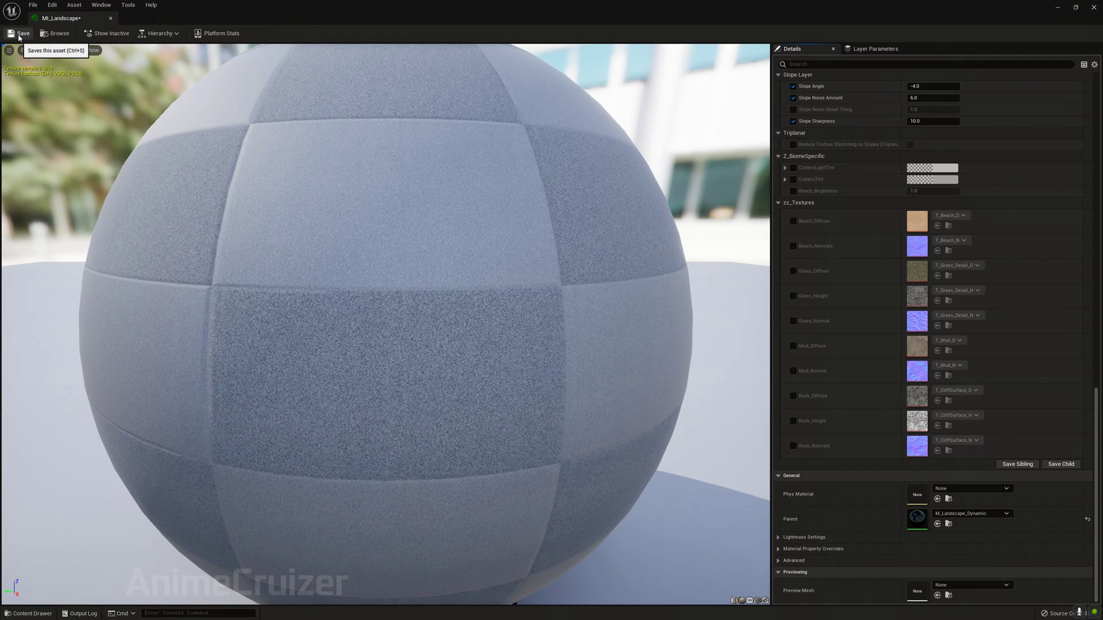
pyautogui.click(19, 36)
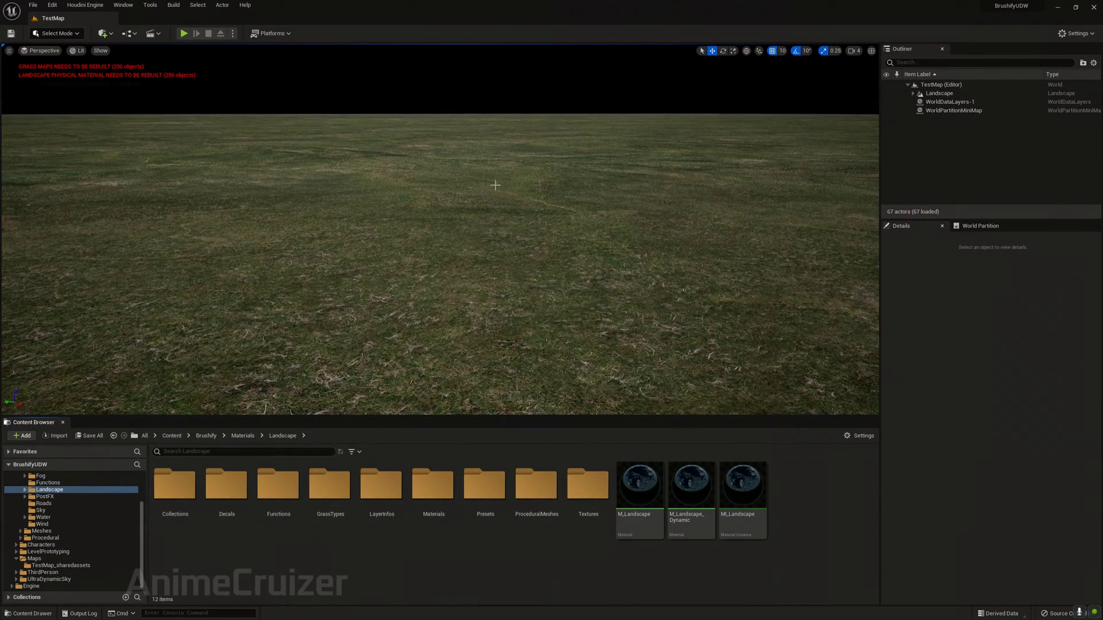
# Step: Place the Ultra_Dynamic_Sky blueprint from the UltraDynamicSky/Blueprints folder into the level above the landscape
pyautogui.click(80, 580)
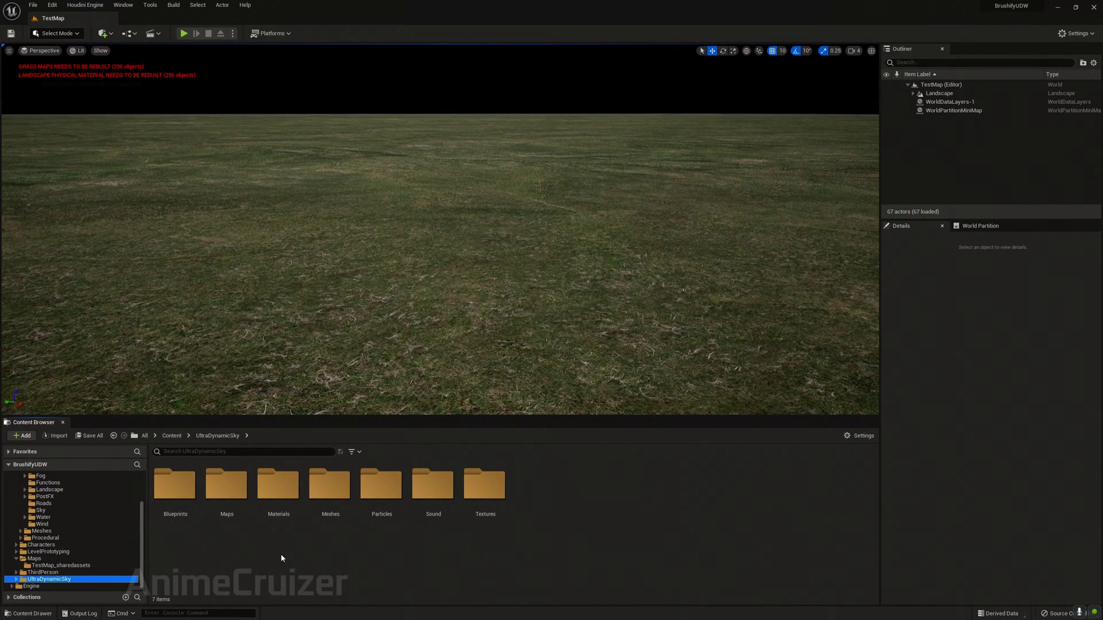
pyautogui.click(236, 505)
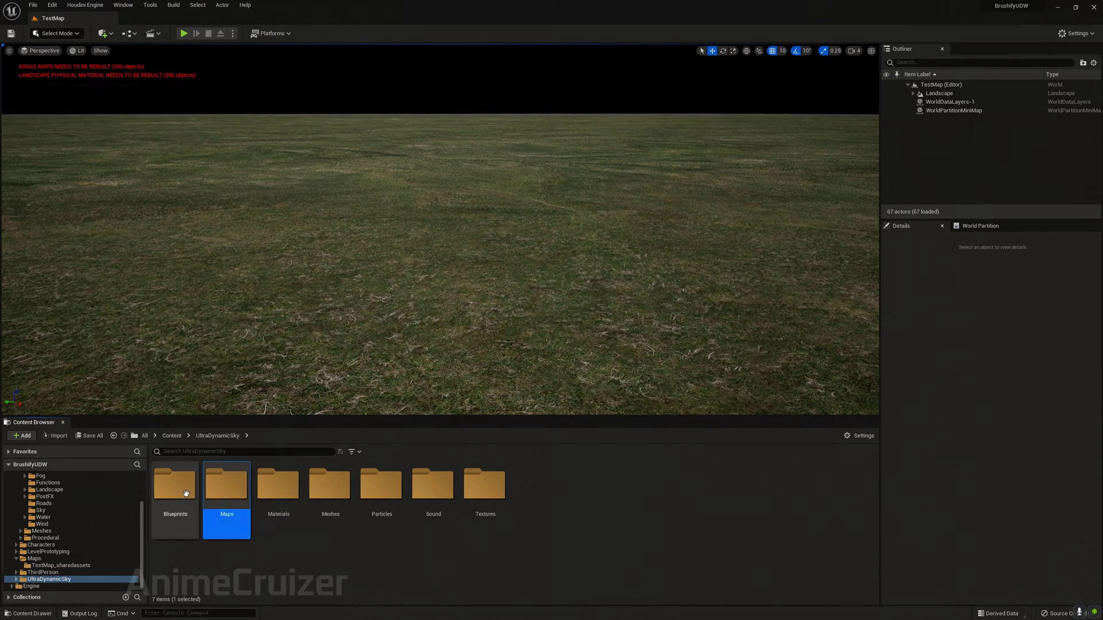
pyautogui.doubleClick(185, 493)
pyautogui.moveTo(315, 197)
pyautogui.mouseDown(button='right')
pyautogui.moveTo(315, 144)
pyautogui.moveTo(315, 181)
pyautogui.mouseUp(button='right')
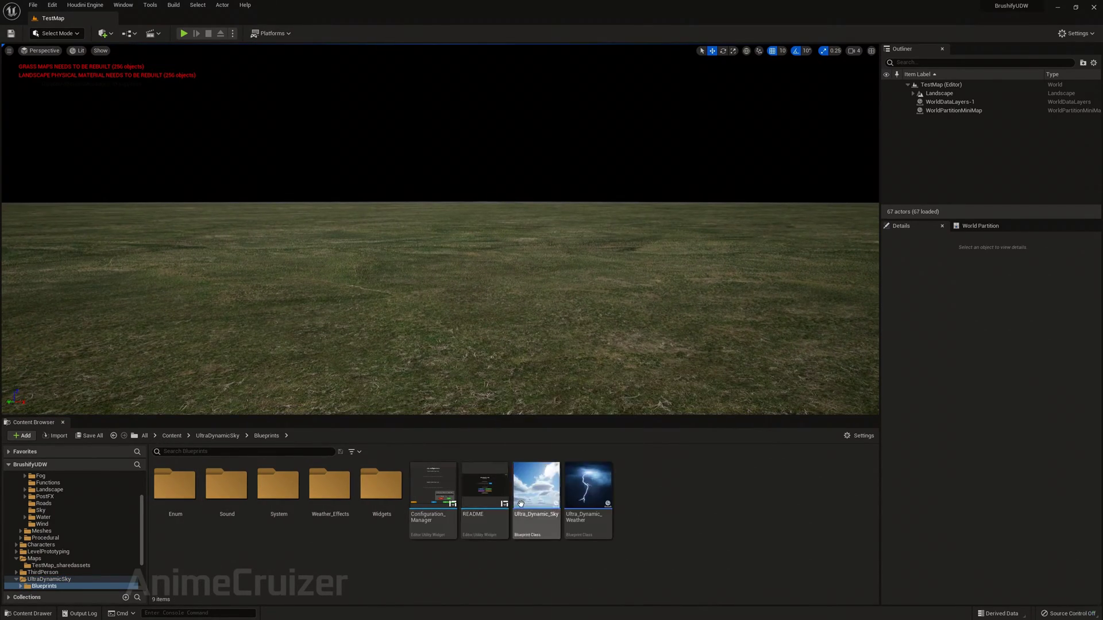
pyautogui.moveTo(537, 485); pyautogui.dragTo(427, 301)
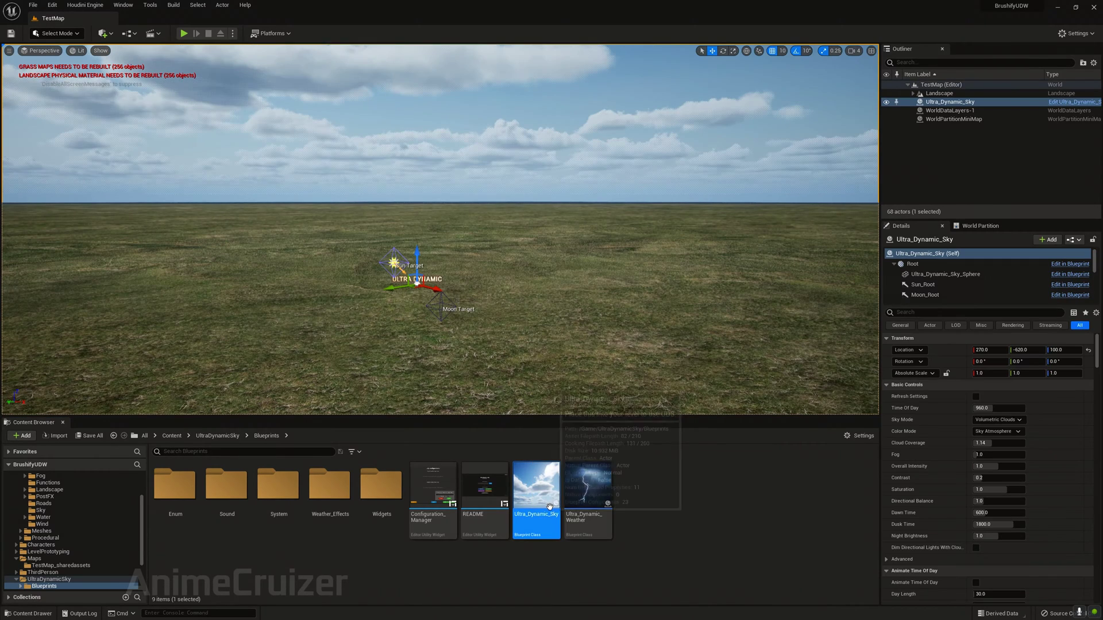
# Step: Place the Ultra_Dynamic_Weather blueprint into the level near the sky actor
pyautogui.click(584, 479)
pyautogui.moveTo(583, 480); pyautogui.dragTo(416, 246)
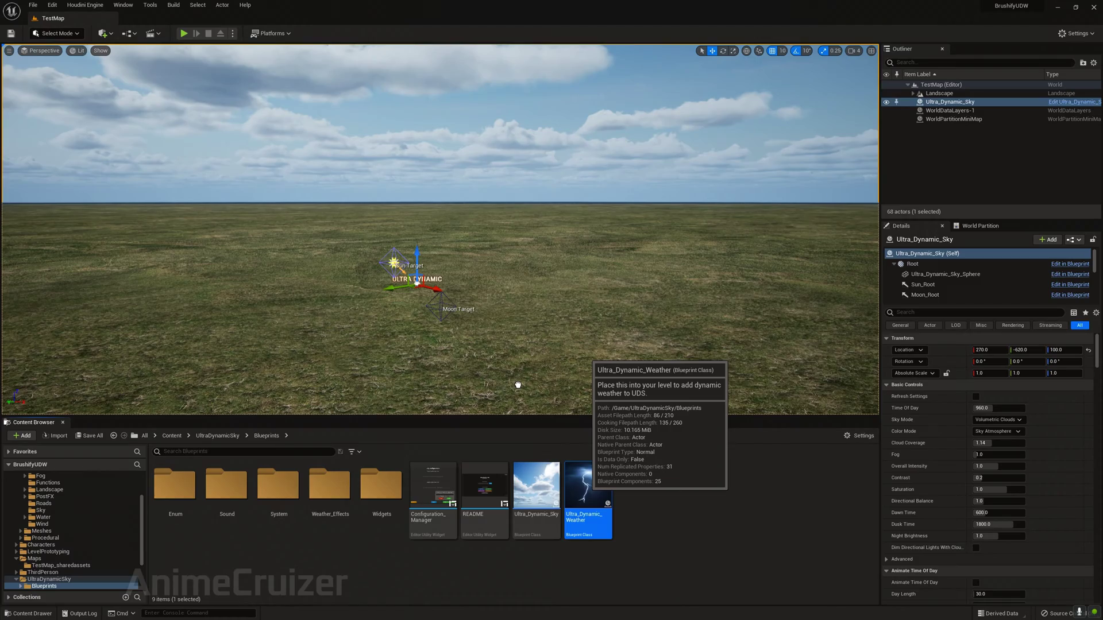
pyautogui.moveTo(517, 385); pyautogui.dragTo(517, 382)
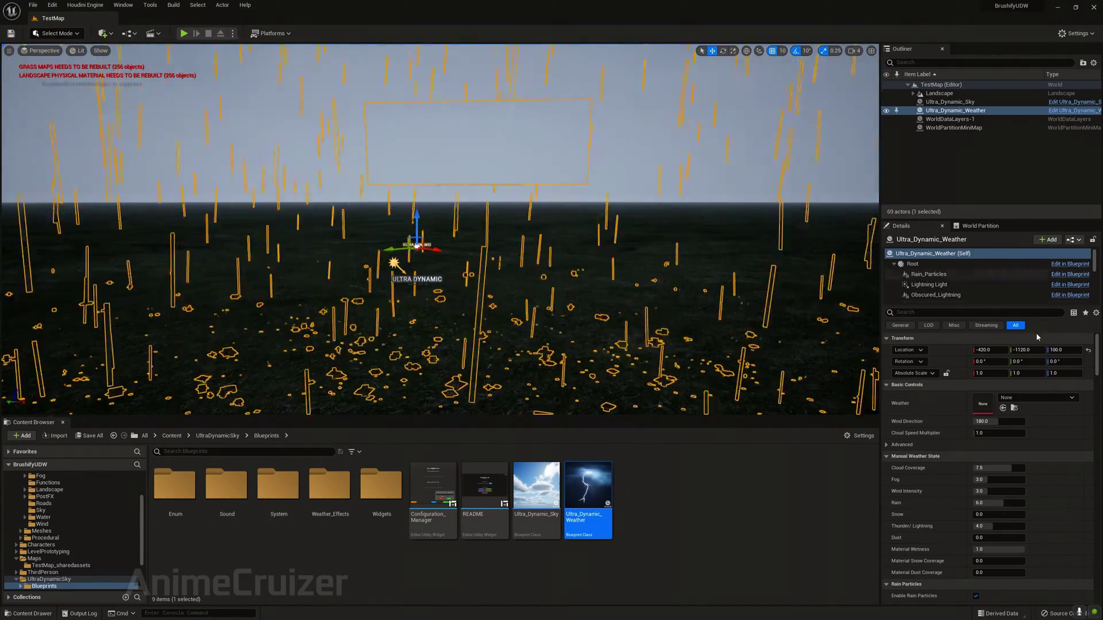
# Step: Set the weather preset of the Ultra_Dynamic_Weather actor to Sand_Dust_Calm and preview it in the viewport
pyautogui.click(1035, 398)
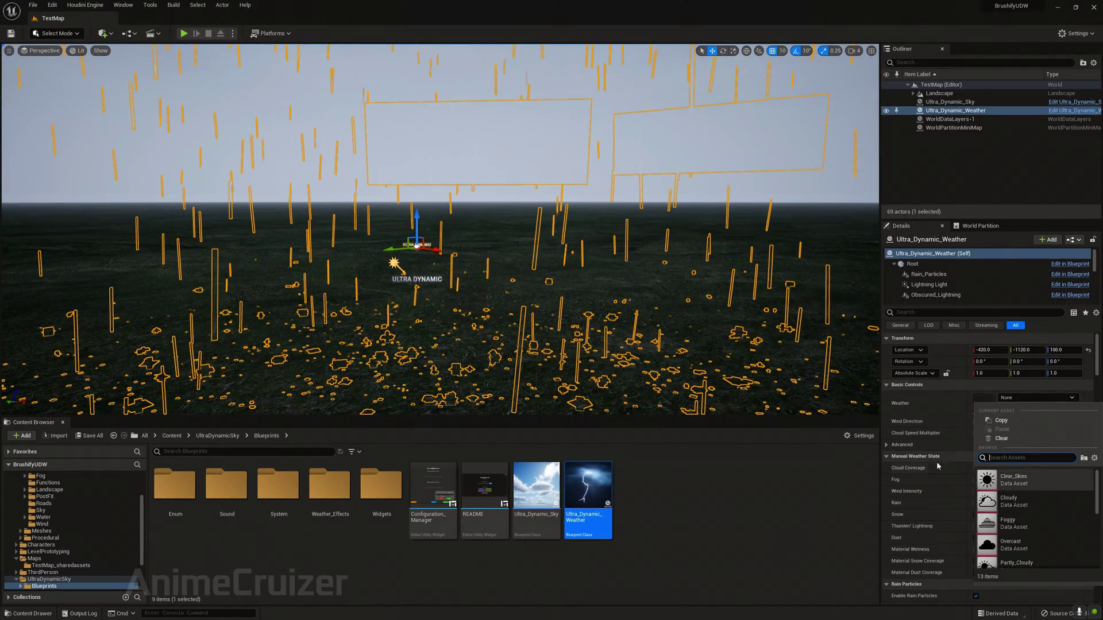
pyautogui.moveTo(901, 405)
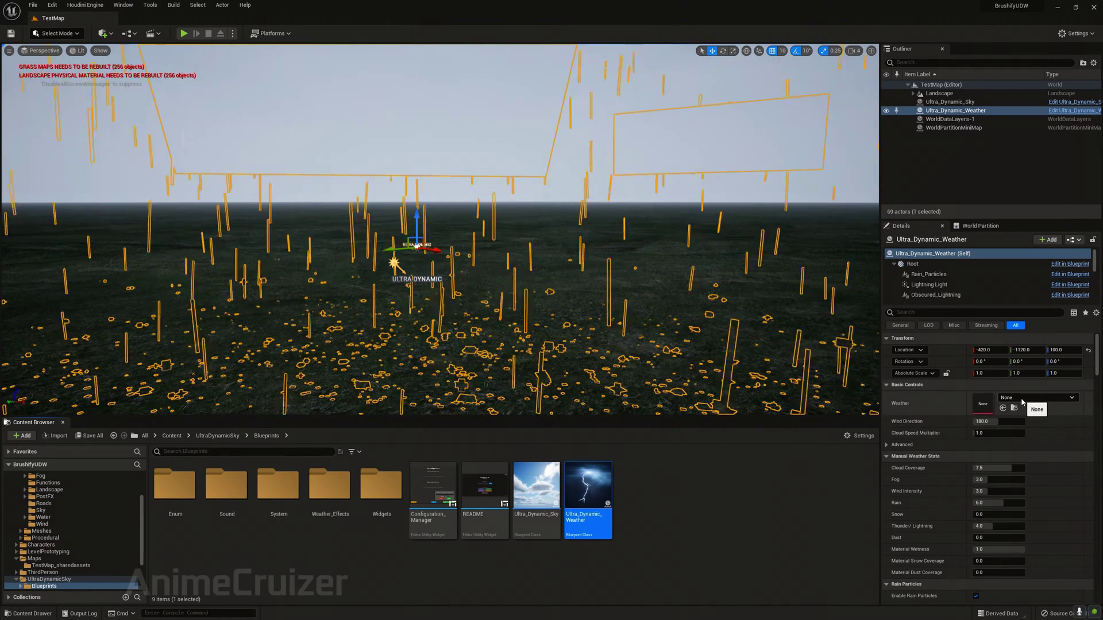
pyautogui.scroll(-2, 1028, 494)
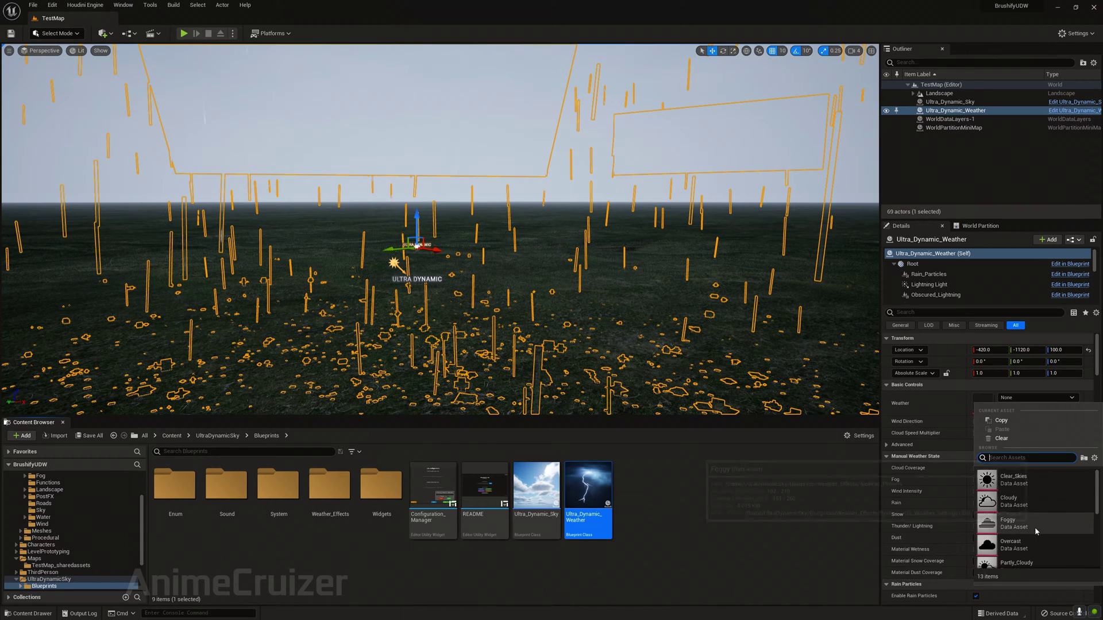
pyautogui.scroll(-6, 1034, 529)
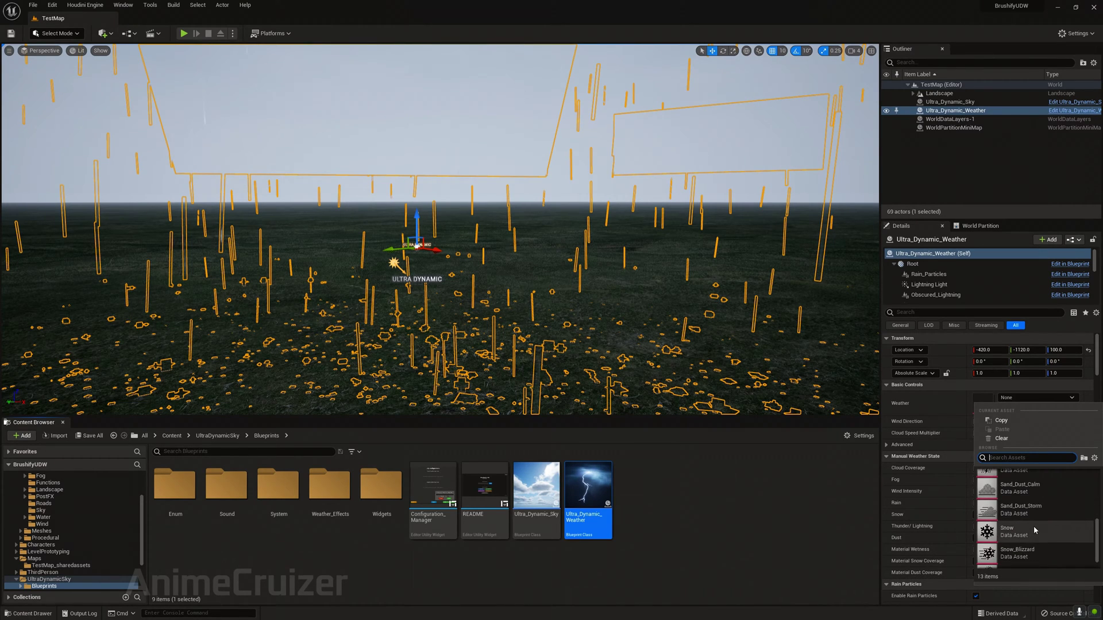
pyautogui.scroll(1, 1033, 525)
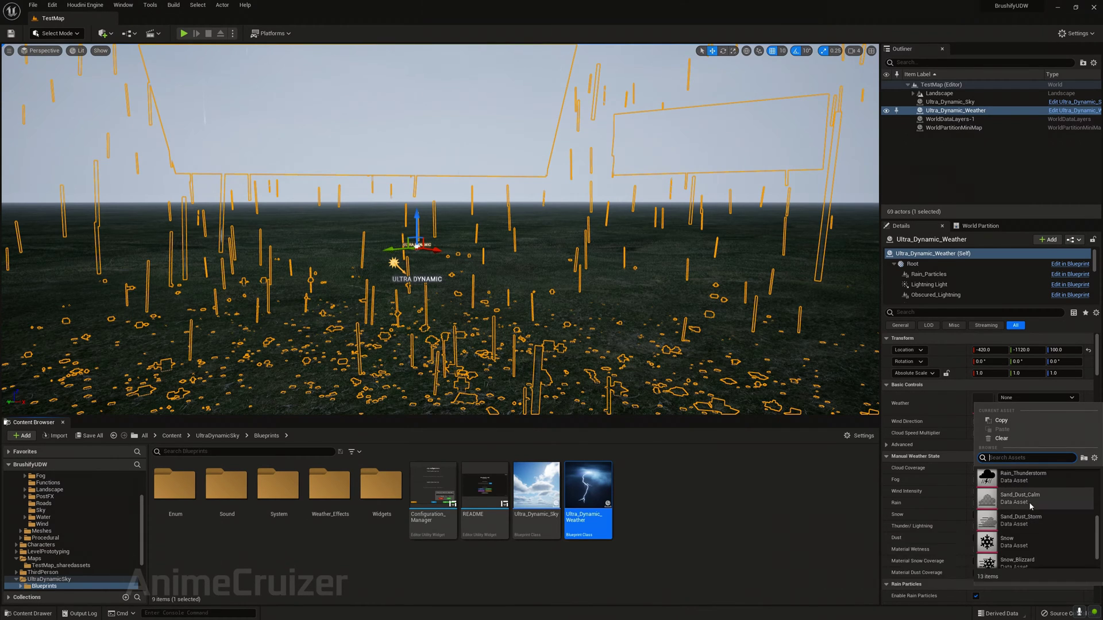
pyautogui.click(1029, 501)
pyautogui.moveTo(608, 336); pyautogui.dragTo(540, 273, button='right')
# Step: Set the weather preset of the Ultra_Dynamic_Weather actor to Clear_Skies
pyautogui.click(1025, 397)
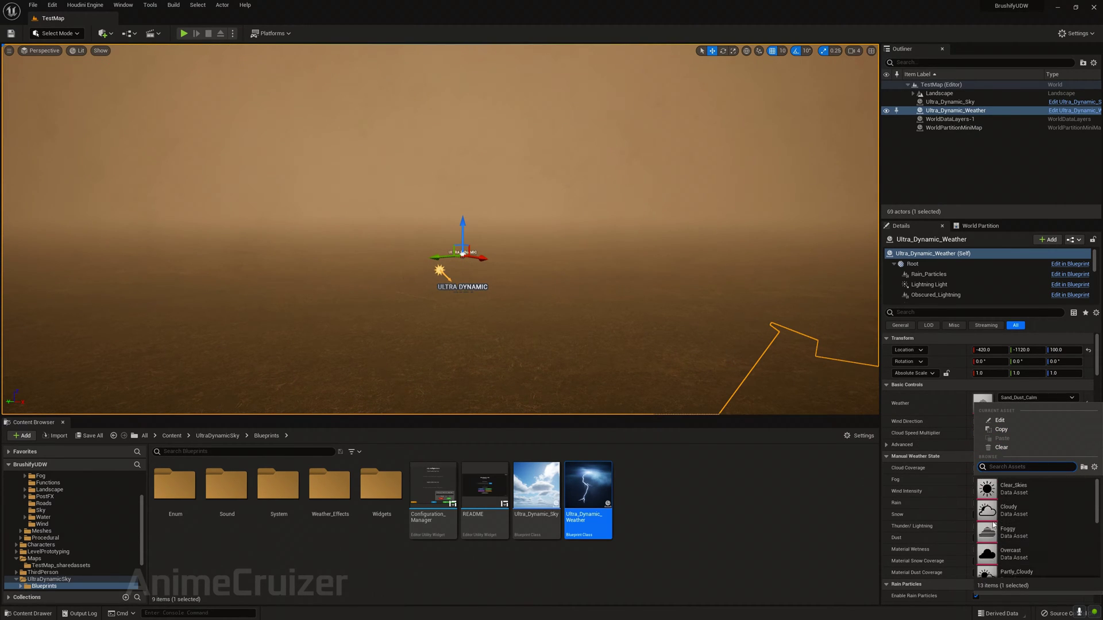
pyautogui.scroll(1, 1030, 509)
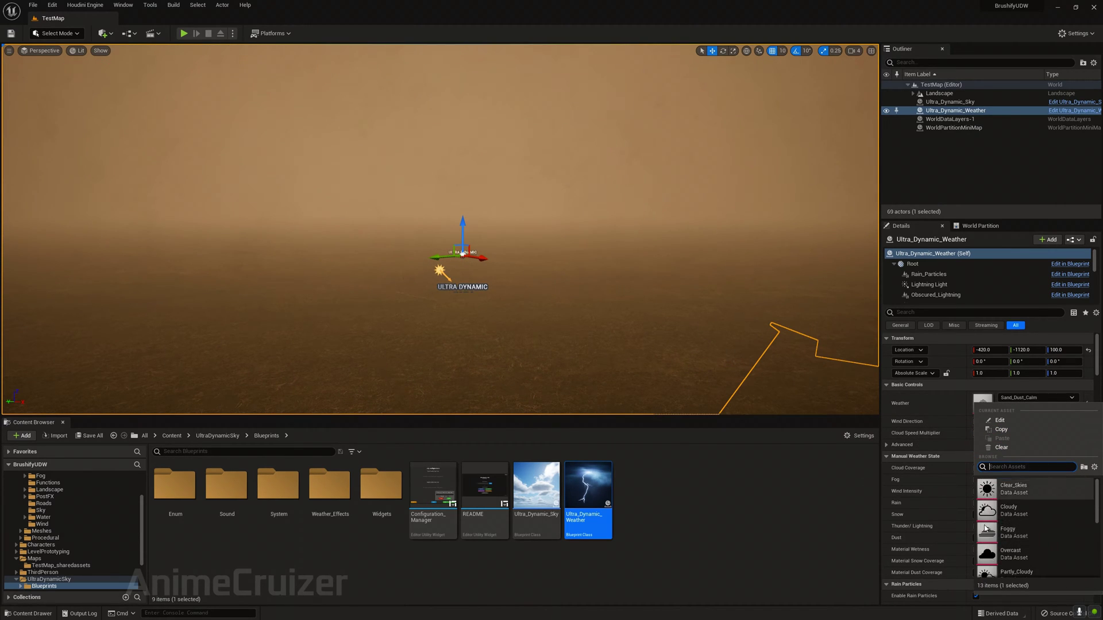
pyautogui.click(1014, 489)
pyautogui.click(1026, 396)
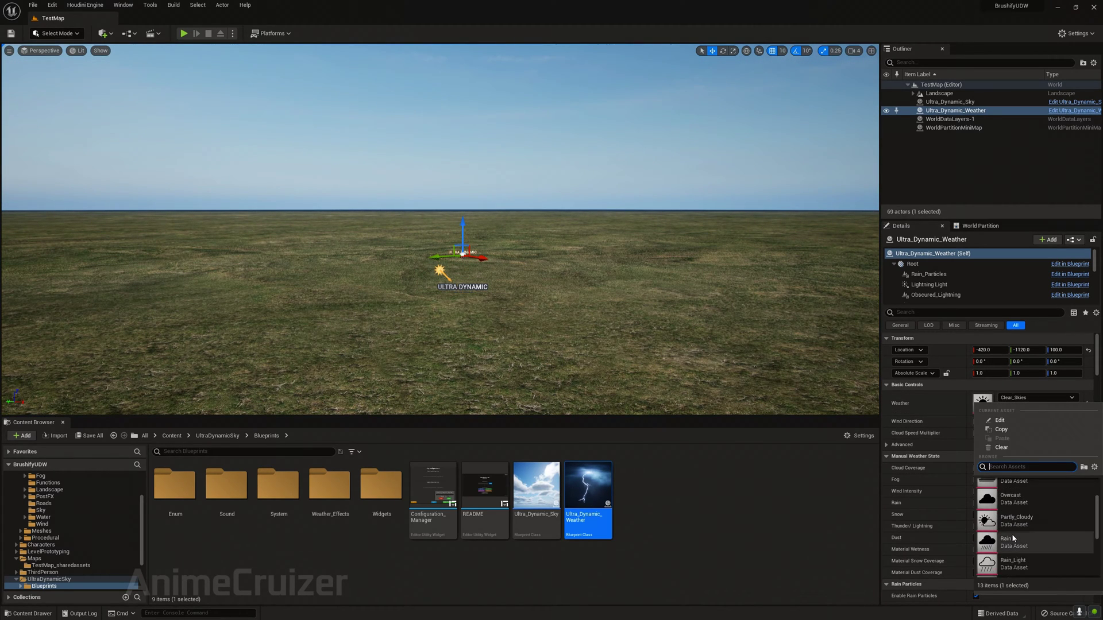
pyautogui.click(739, 526)
pyautogui.moveTo(598, 287)
pyautogui.mouseDown(button='right')
pyautogui.moveTo(582, 300)
pyautogui.moveTo(582, 337)
pyautogui.moveTo(604, 279)
pyautogui.mouseUp(button='right')
pyautogui.press('w')
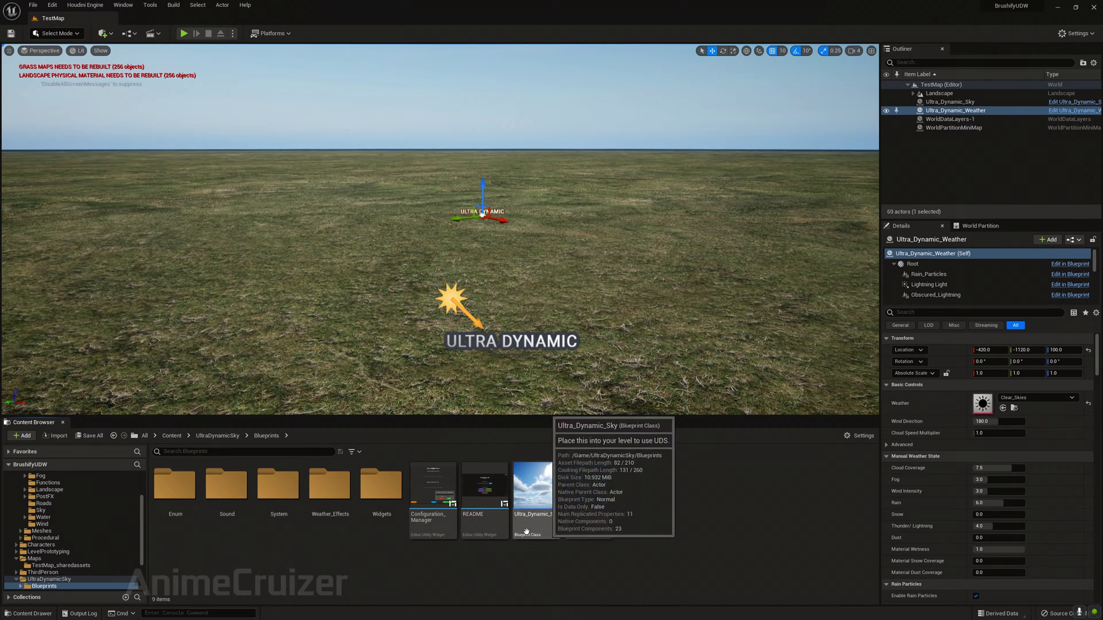
# Step: Open the M_Landscape_Dynamic material from the Brushify/Materials/Landscape folder for editing
pyautogui.scroll(3, 94, 545)
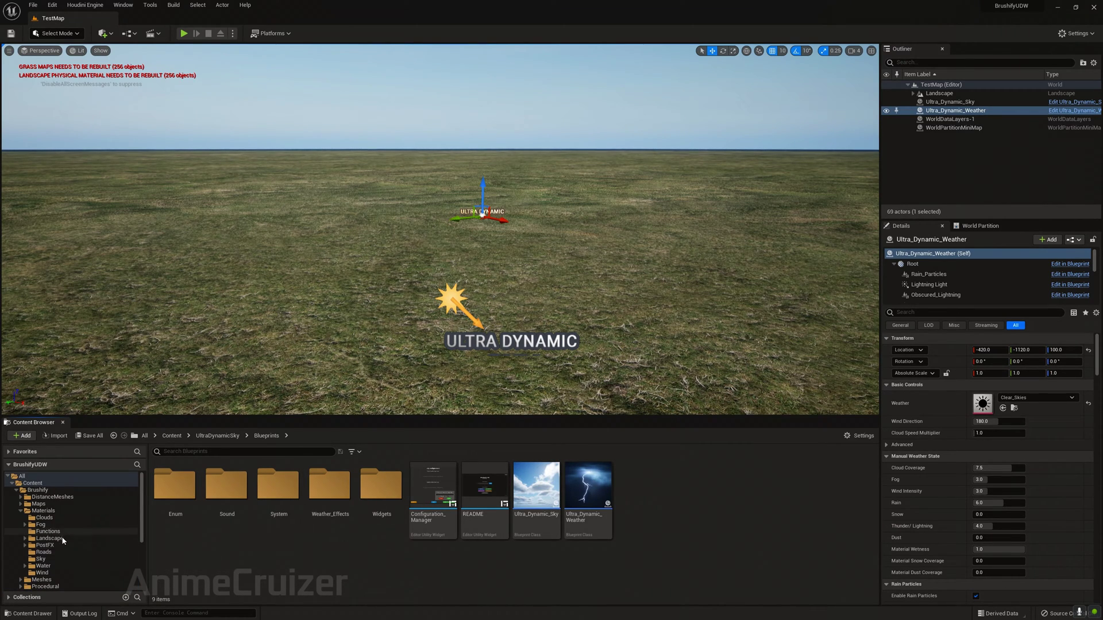
pyautogui.click(49, 538)
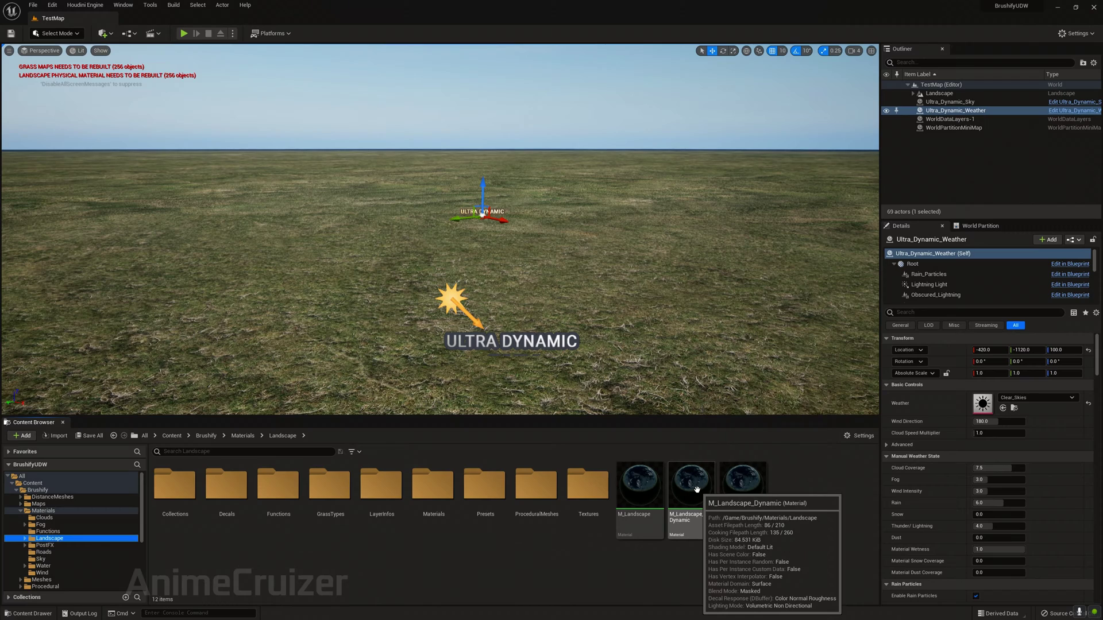
pyautogui.click(692, 525)
pyautogui.doubleClick(692, 525)
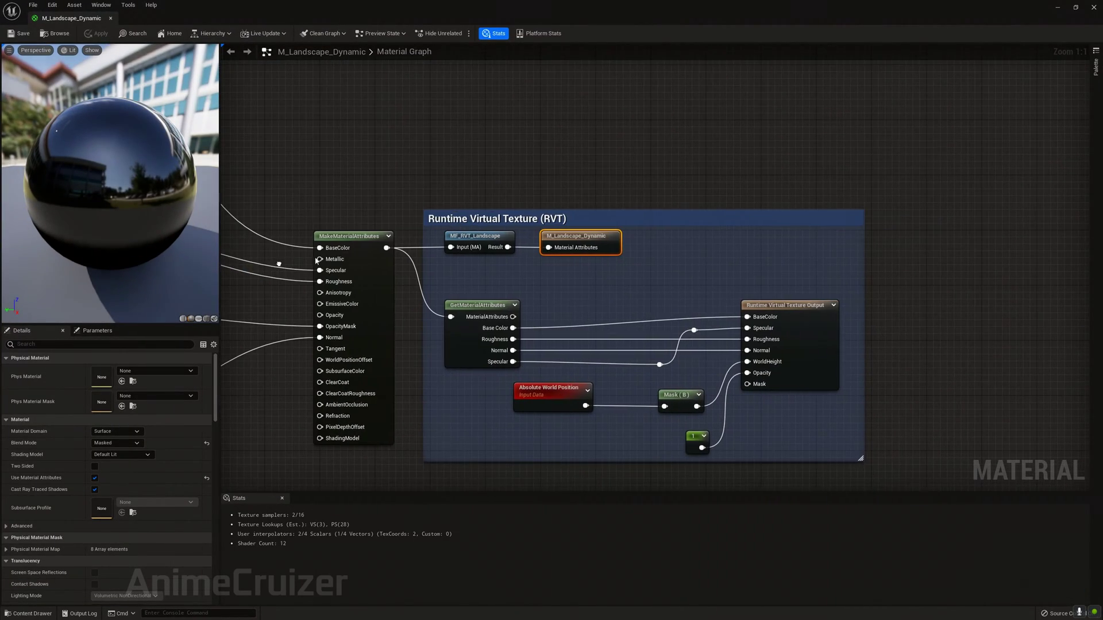
# Step: Move the M_Landscape_Dynamic result node out of the Runtime Virtual Texture comment box into the empty graph area beyond it
pyautogui.moveTo(580, 159); pyautogui.dragTo(494, 155, button='right')
pyautogui.click(519, 158)
pyautogui.moveTo(468, 304); pyautogui.dragTo(442, 263, button='right')
pyautogui.moveTo(468, 236); pyautogui.dragTo(683, 424)
pyautogui.click(533, 205)
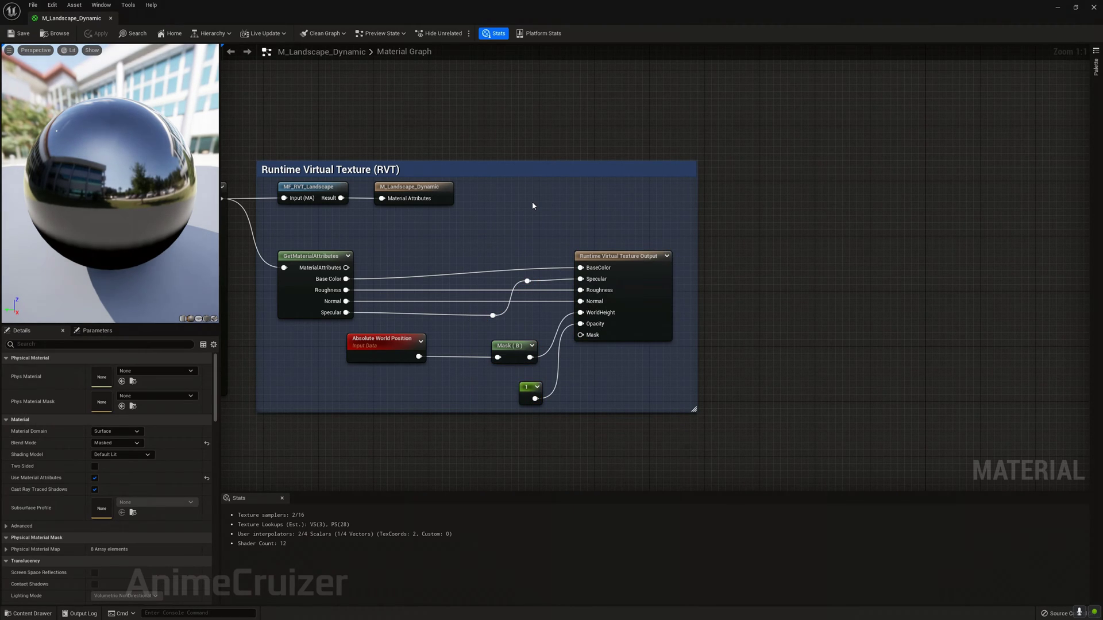
pyautogui.moveTo(642, 377); pyautogui.dragTo(689, 435)
pyautogui.click(642, 423)
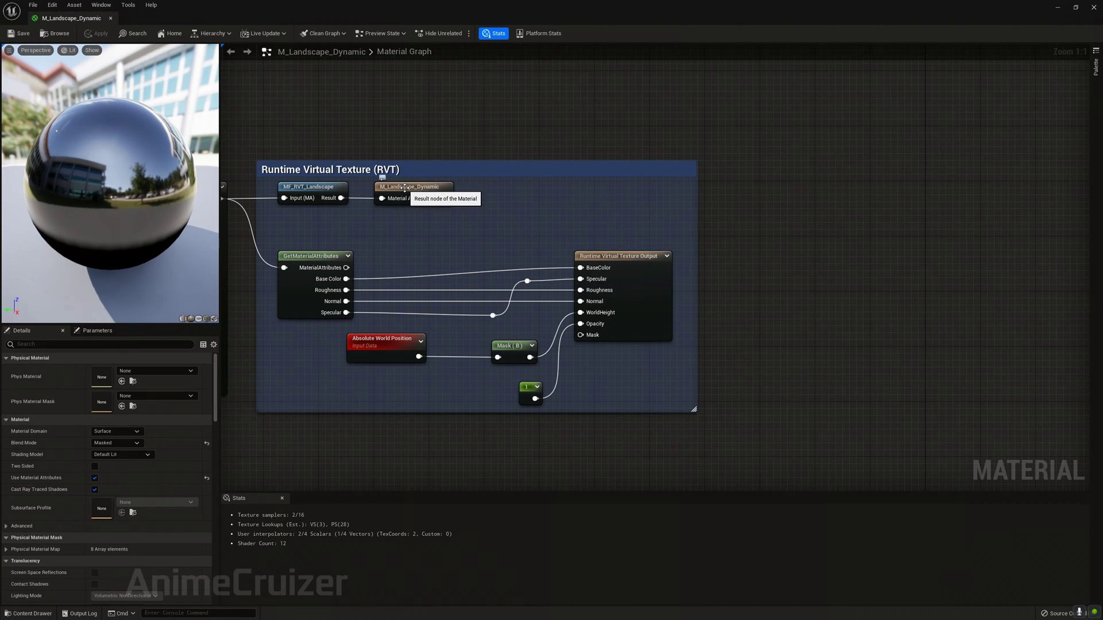
pyautogui.moveTo(405, 192); pyautogui.dragTo(828, 185)
# Step: Add a reroute node outside the comment box, fed by the Result output of MF_RVT_Landscape
pyautogui.click(299, 218)
pyautogui.moveTo(299, 218); pyautogui.dragTo(430, 236, button='right')
pyautogui.moveTo(338, 223); pyautogui.dragTo(798, 226)
pyautogui.write('rer')
pyautogui.click(826, 270)
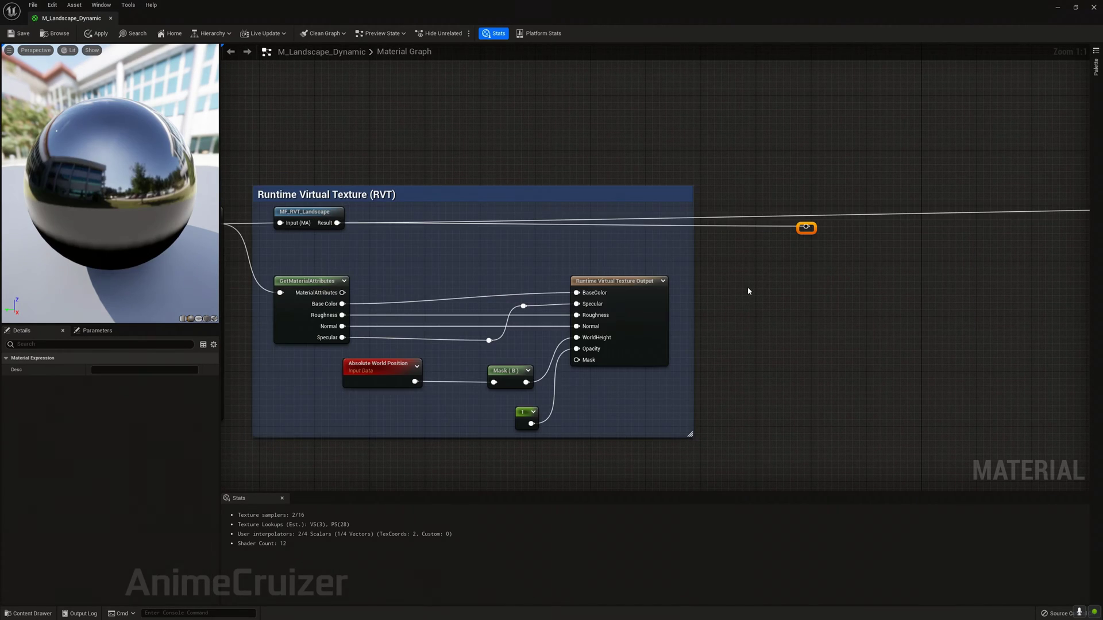
# Step: Add a SetMaterialAttributes node wired from the new reroute node, placed shortly before the material result node
pyautogui.moveTo(749, 291); pyautogui.dragTo(403, 255, button='right')
pyautogui.moveTo(415, 239); pyautogui.dragTo(779, 240)
pyautogui.write('sew')
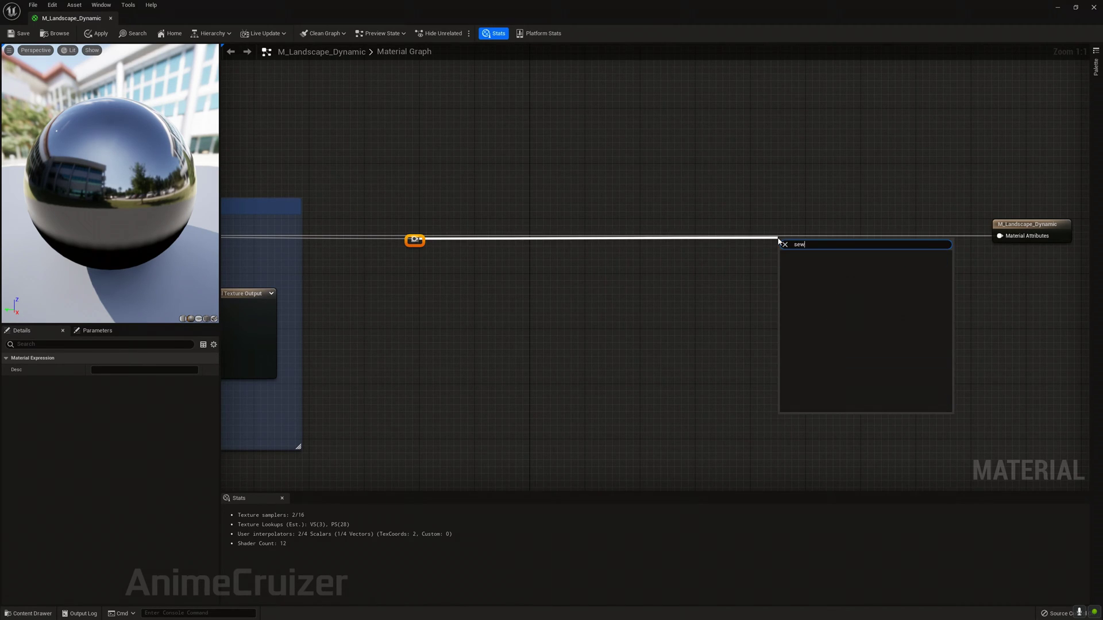
pyautogui.write('t')
pyautogui.press('BackSpace')
pyautogui.press('BackSpace')
pyautogui.write('t')
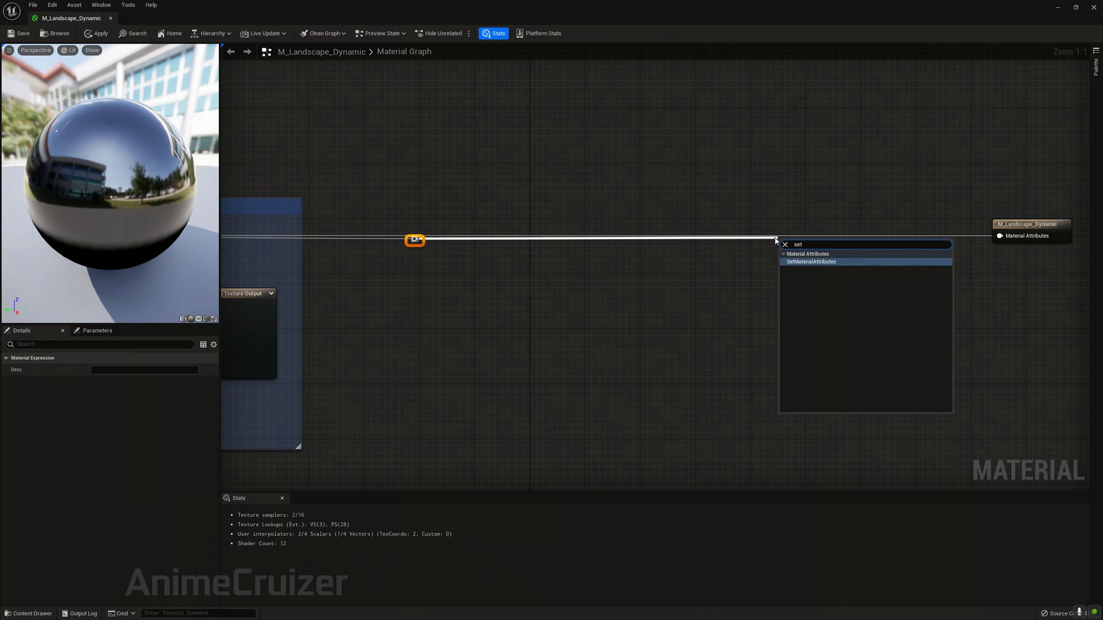
pyautogui.click(806, 264)
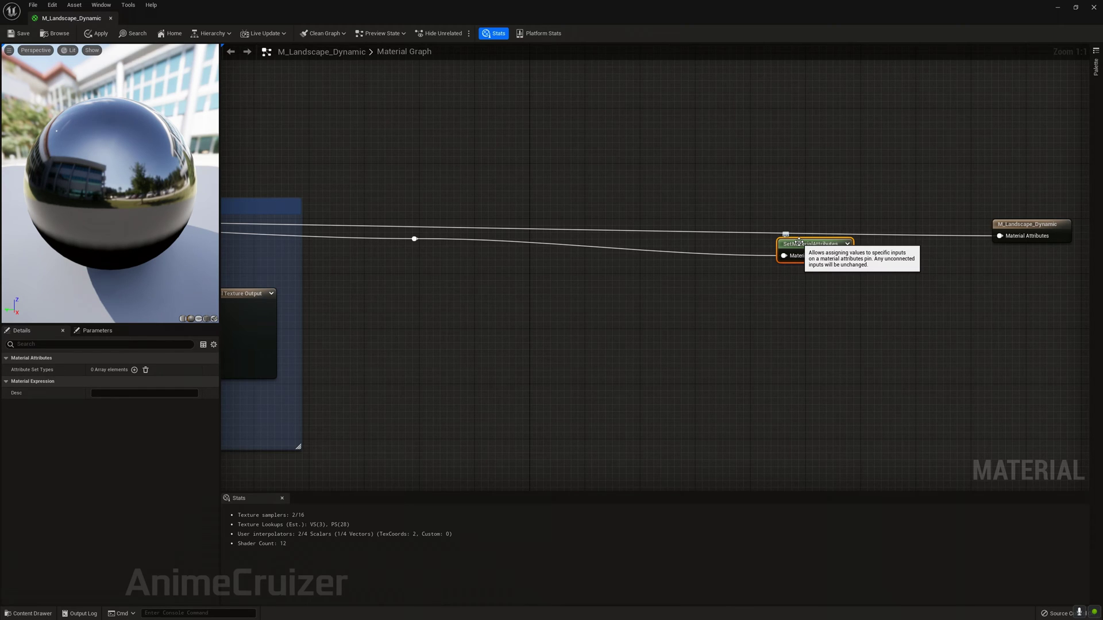
# Step: Connect the SetMaterialAttributes output to the M_Landscape_Dynamic result node and line the node up with the main wire
pyautogui.moveTo(503, 303); pyautogui.dragTo(968, 268, button='right')
pyautogui.moveTo(502, 332); pyautogui.dragTo(851, 300, button='right')
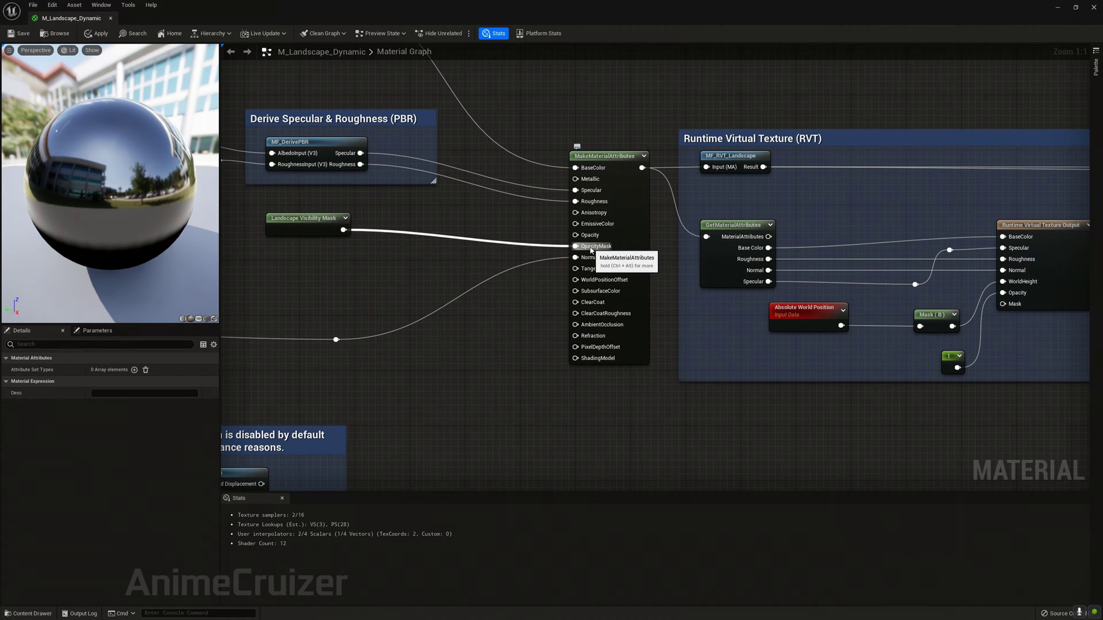
pyautogui.moveTo(785, 410); pyautogui.dragTo(288, 405, button='right')
pyautogui.moveTo(736, 355); pyautogui.dragTo(344, 423, button='right')
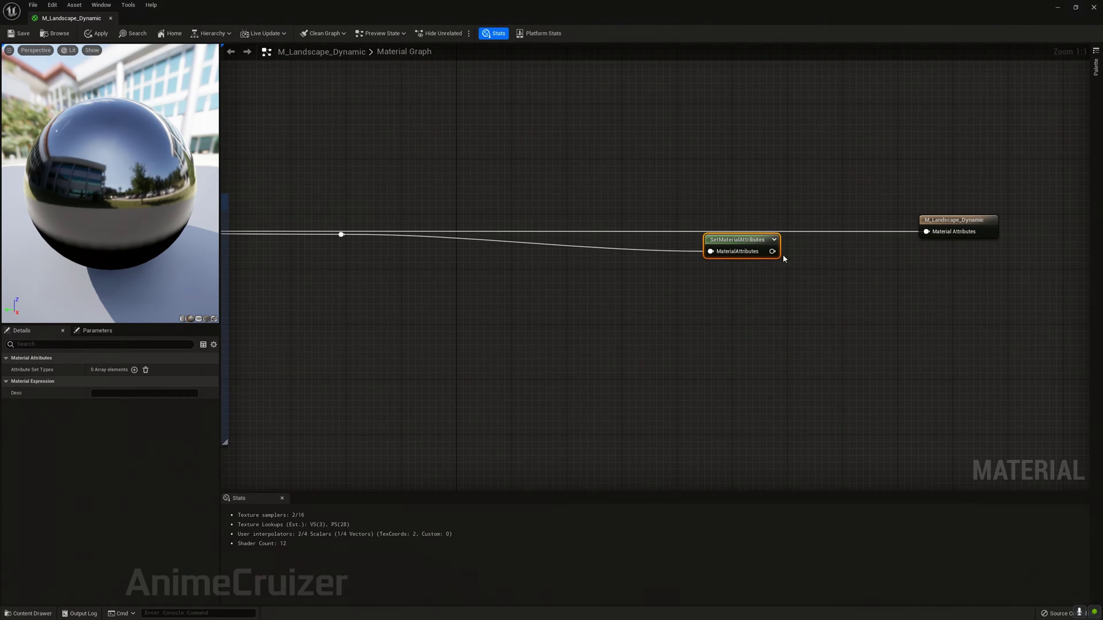
pyautogui.moveTo(772, 251); pyautogui.dragTo(741, 216)
pyautogui.click(525, 281)
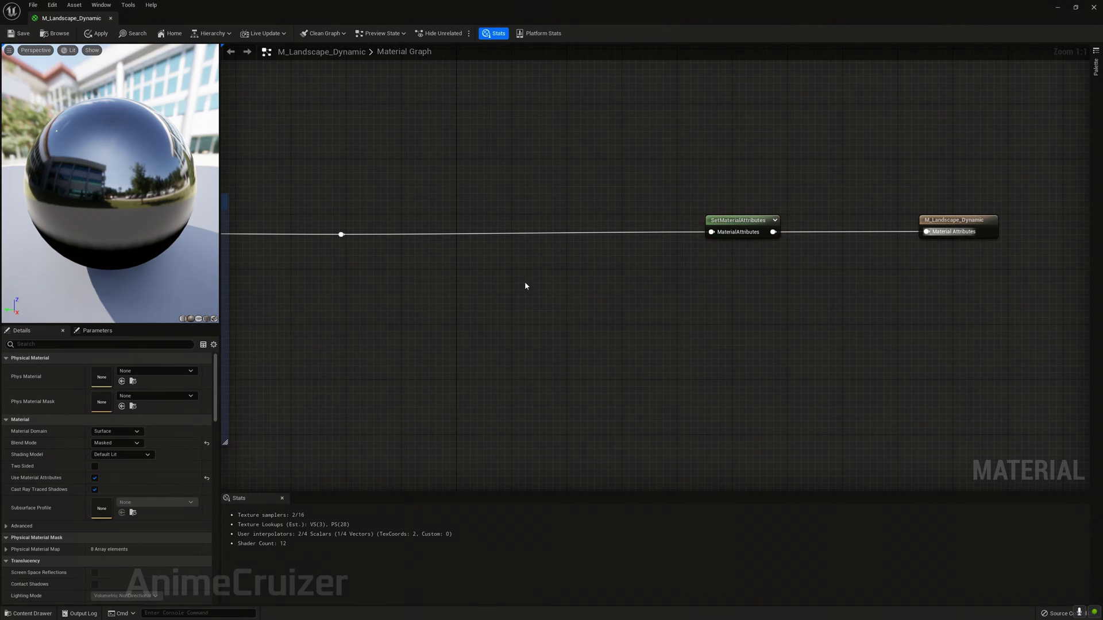
# Step: Branch a BreakMaterialAttributes node off the reroute node and place it below the main wire
pyautogui.moveTo(472, 283); pyautogui.dragTo(768, 284, button='right')
pyautogui.moveTo(652, 280)
pyautogui.mouseDown(button='right')
pyautogui.moveTo(898, 265)
pyautogui.moveTo(651, 274)
pyautogui.mouseUp(button='right')
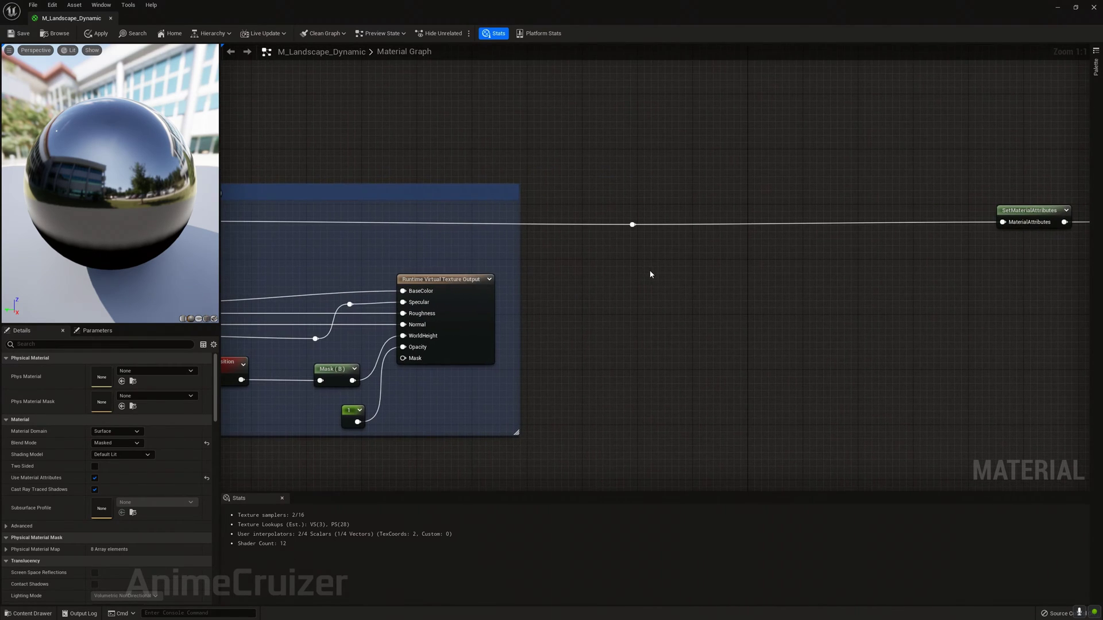
pyautogui.moveTo(632, 225); pyautogui.dragTo(671, 267)
pyautogui.write('b')
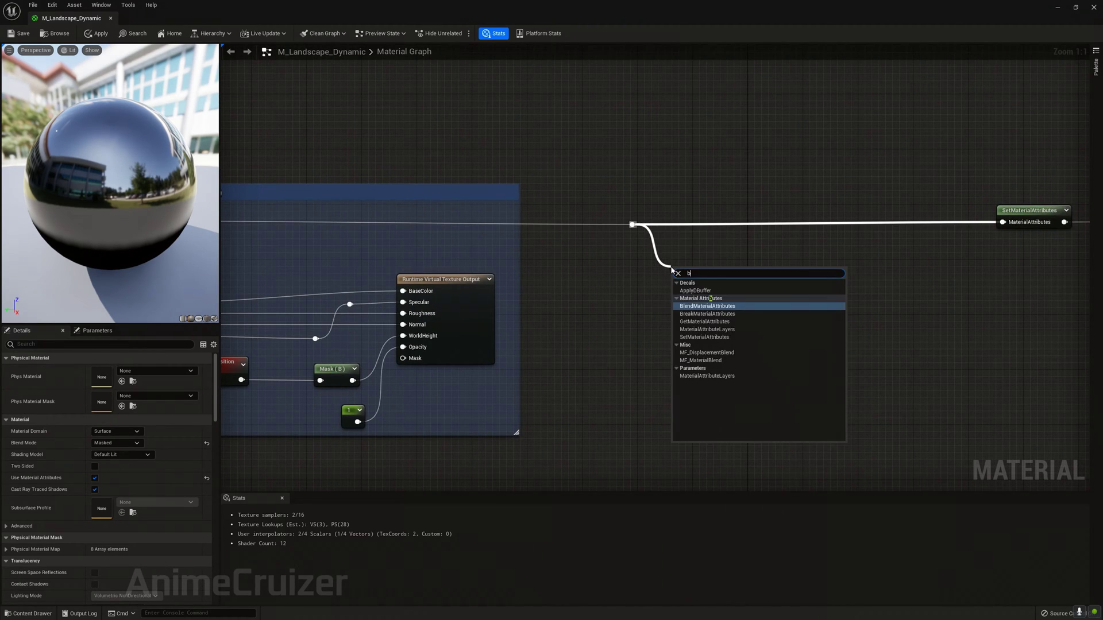
pyautogui.write('reak')
pyautogui.press('Return')
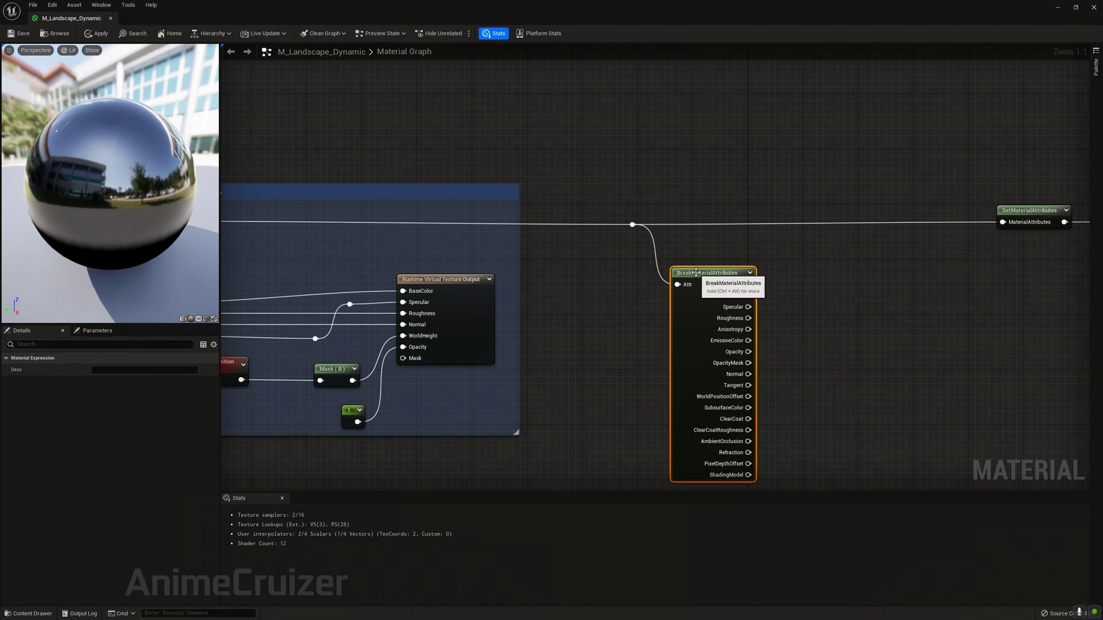
pyautogui.moveTo(706, 270); pyautogui.dragTo(700, 257)
# Step: Add the Dynamic_Landscape_Weather_Effects function node between BreakMaterialAttributes and SetMaterialAttributes
pyautogui.moveTo(853, 271); pyautogui.dragTo(648, 293, button='right')
pyautogui.rightClick(593, 285)
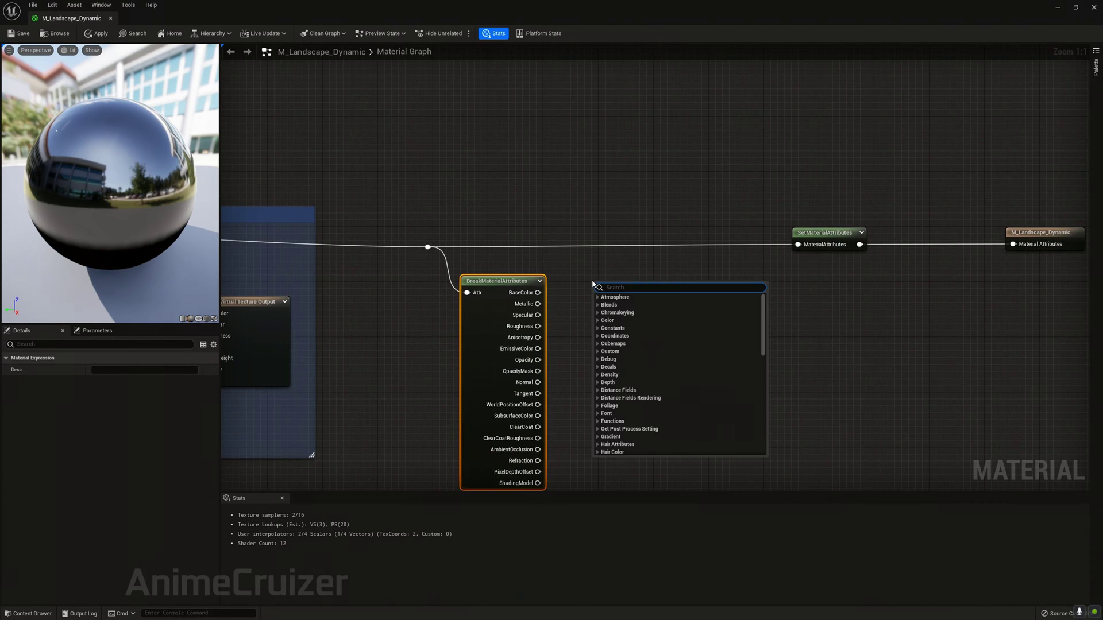
pyautogui.write('dyn')
pyautogui.press('Down')
pyautogui.press('Down')
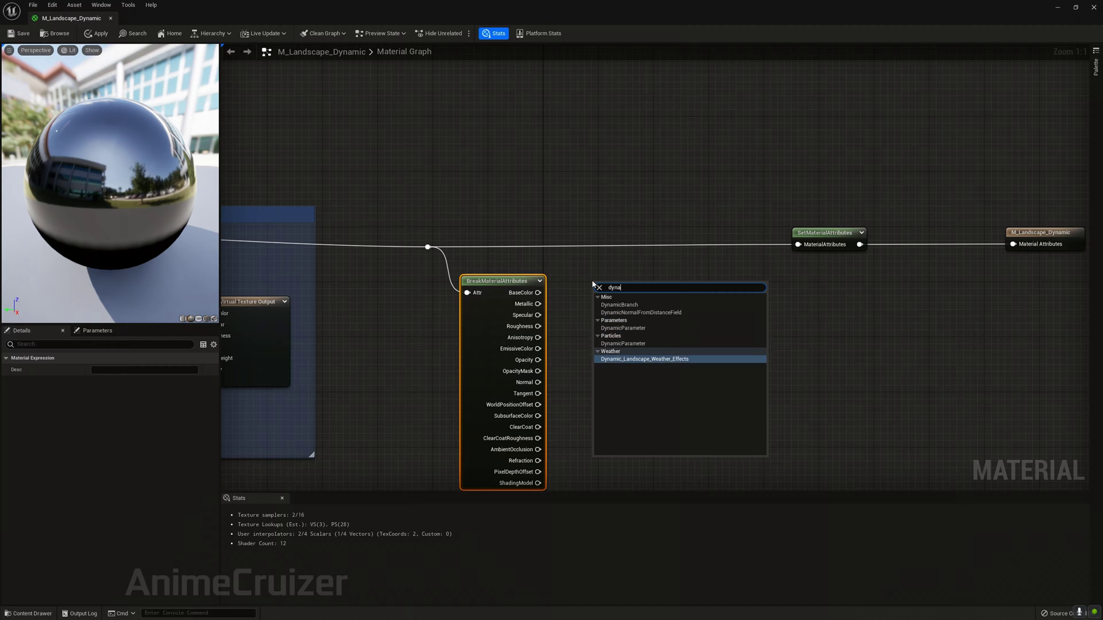
pyautogui.press('Return')
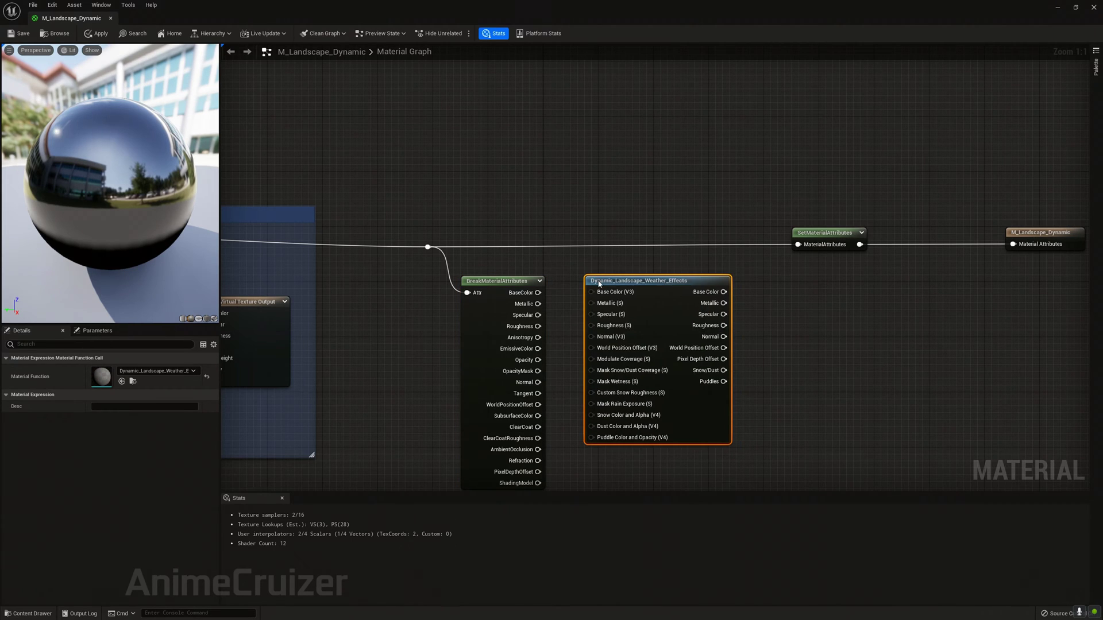
# Step: Wire BaseColor, Metallic, Specular, Roughness, Normal and WorldPositionOffset from BreakMaterialAttributes into the matching Dynamic_Landscape_Weather_Effects inputs
pyautogui.moveTo(537, 293); pyautogui.dragTo(592, 325)
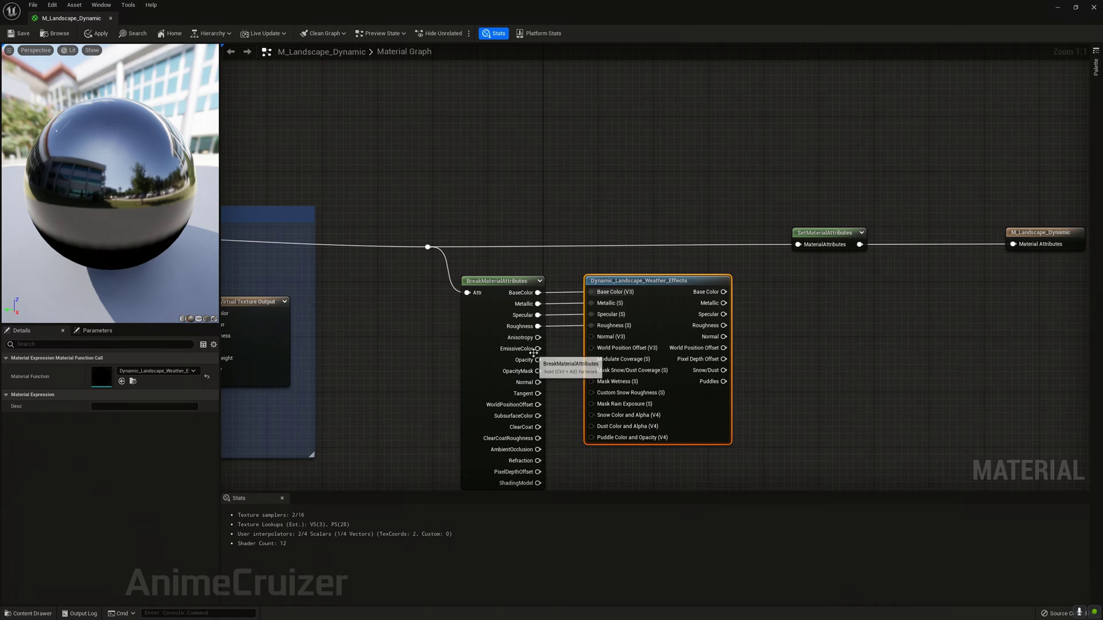
pyautogui.moveTo(542, 377); pyautogui.dragTo(542, 320, button='right')
pyautogui.moveTo(539, 325); pyautogui.dragTo(592, 279)
pyautogui.moveTo(539, 347); pyautogui.dragTo(592, 291)
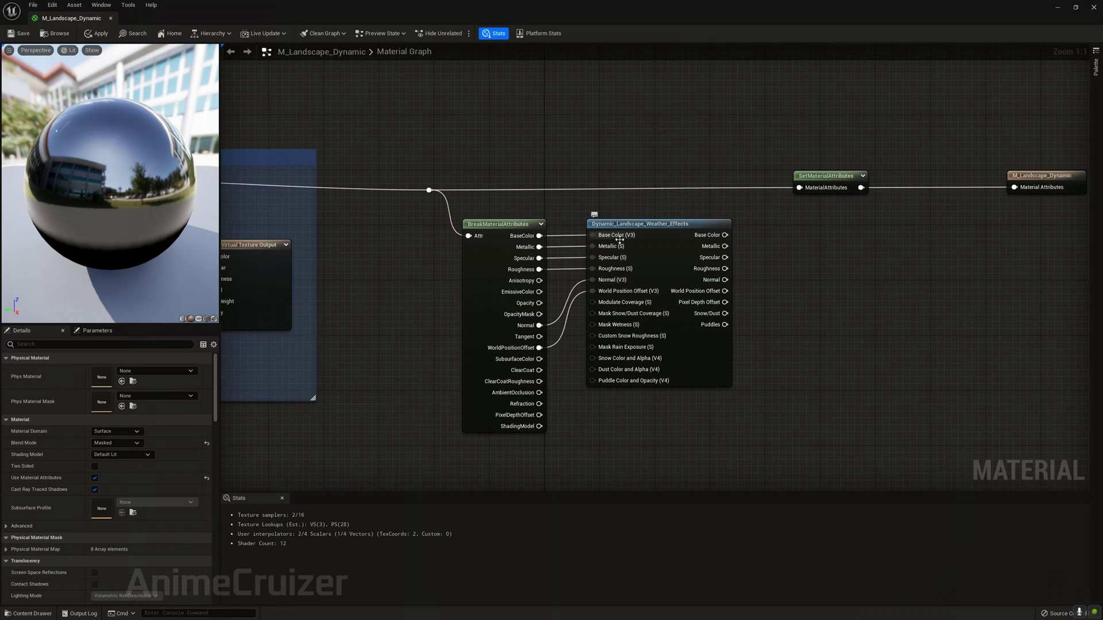
# Step: Add seven attribute set type elements to the SetMaterialAttributes node
pyautogui.moveTo(569, 154); pyautogui.dragTo(451, 147, button='right')
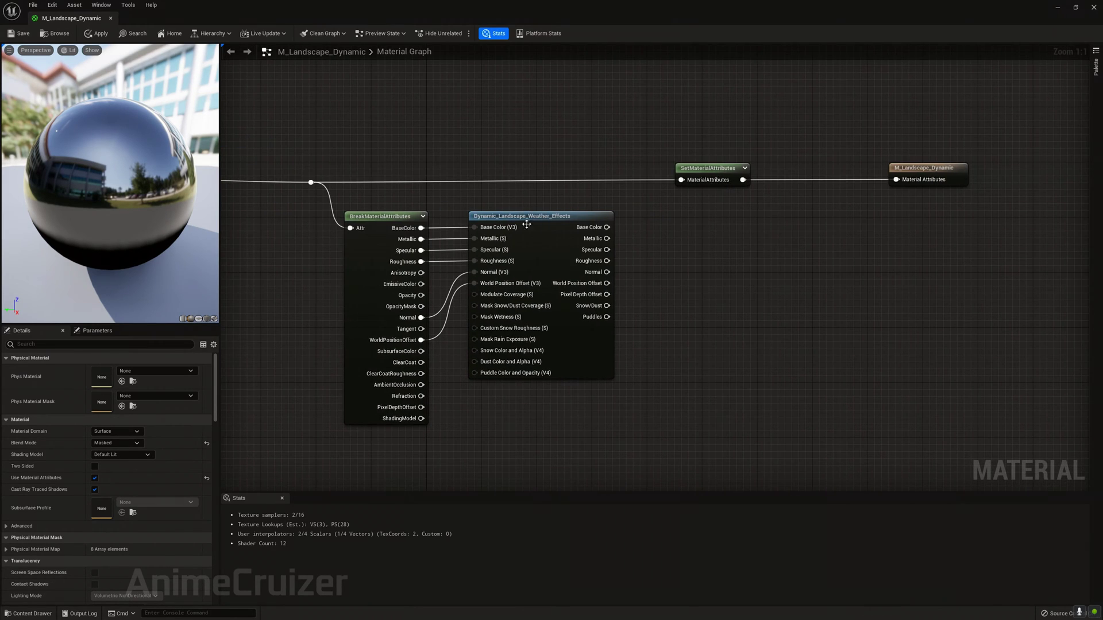
pyautogui.moveTo(486, 243); pyautogui.dragTo(401, 276, button='right')
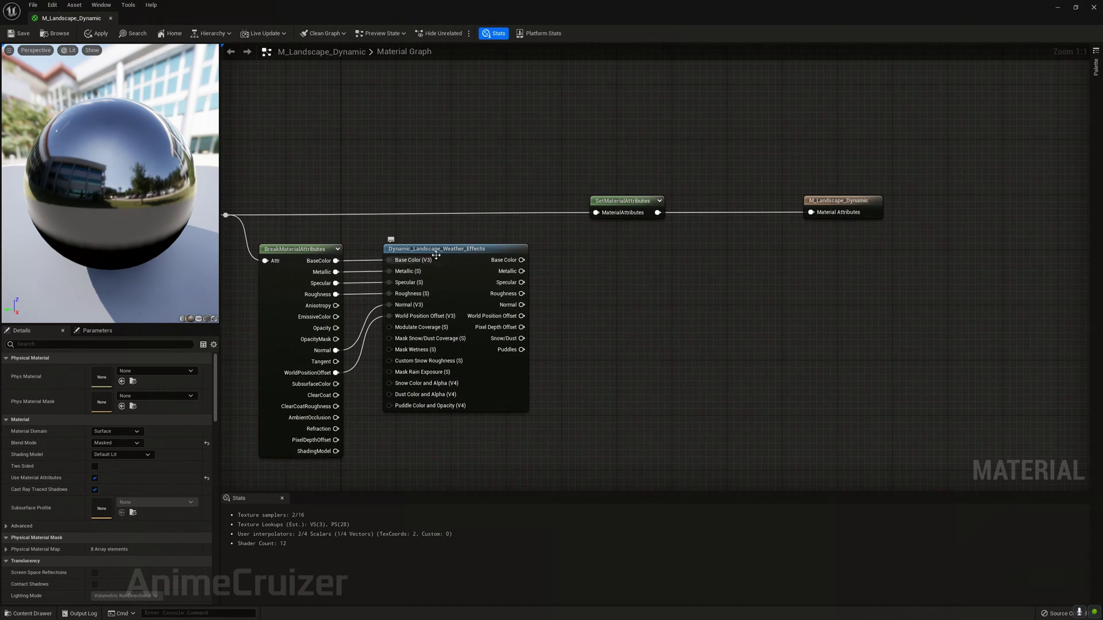
pyautogui.click(614, 201)
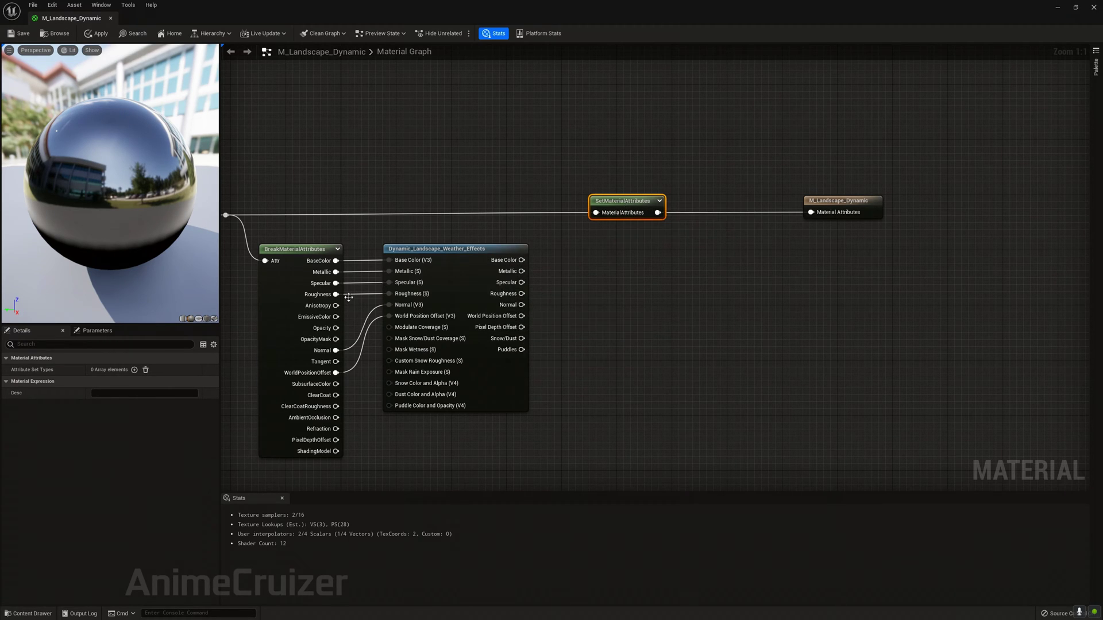
pyautogui.click(135, 371)
pyautogui.click(135, 371)
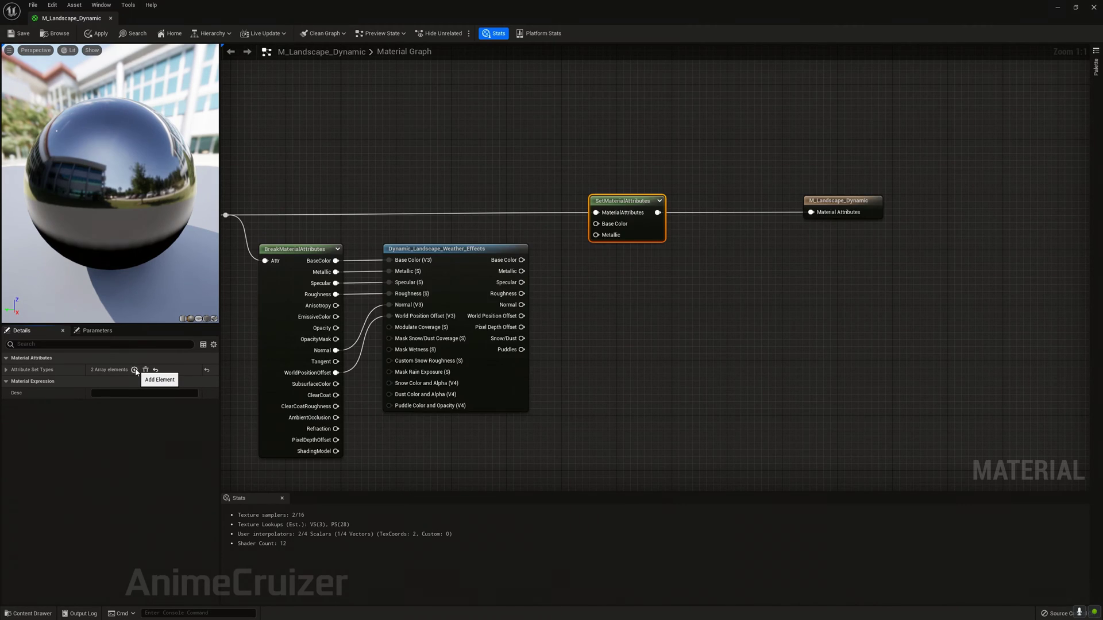
pyautogui.click(135, 370)
pyautogui.click(134, 371)
pyautogui.click(134, 370)
pyautogui.click(135, 371)
pyautogui.click(134, 371)
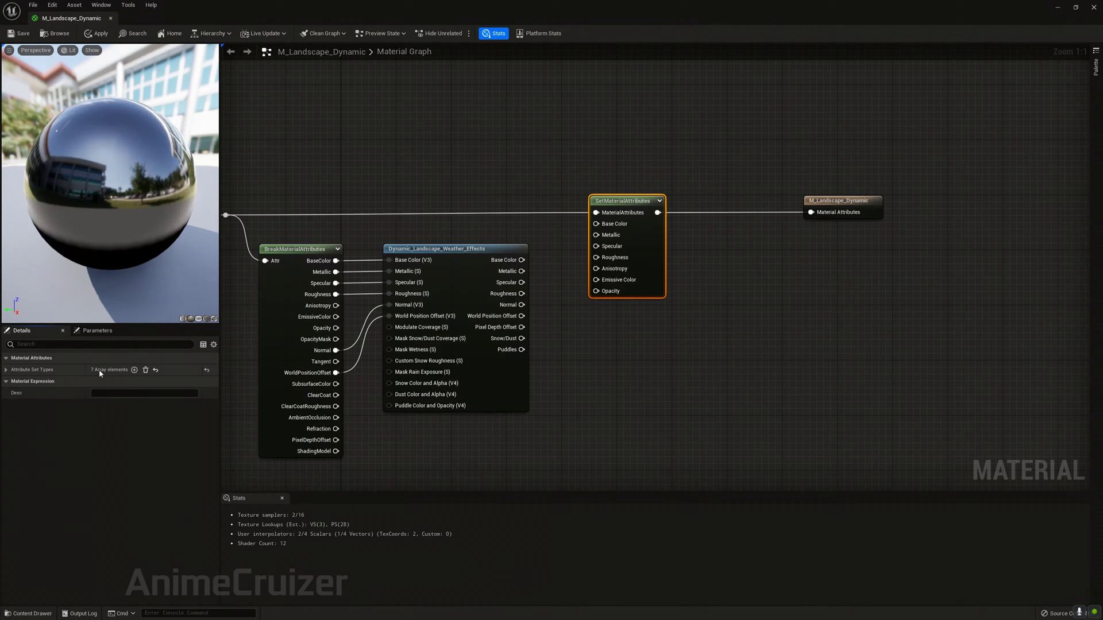
# Step: Set the last three SetMaterialAttributes types, indexes 4 to 6, to Normal, WorldPositionOffset and PixelDepthOffset
pyautogui.click(34, 371)
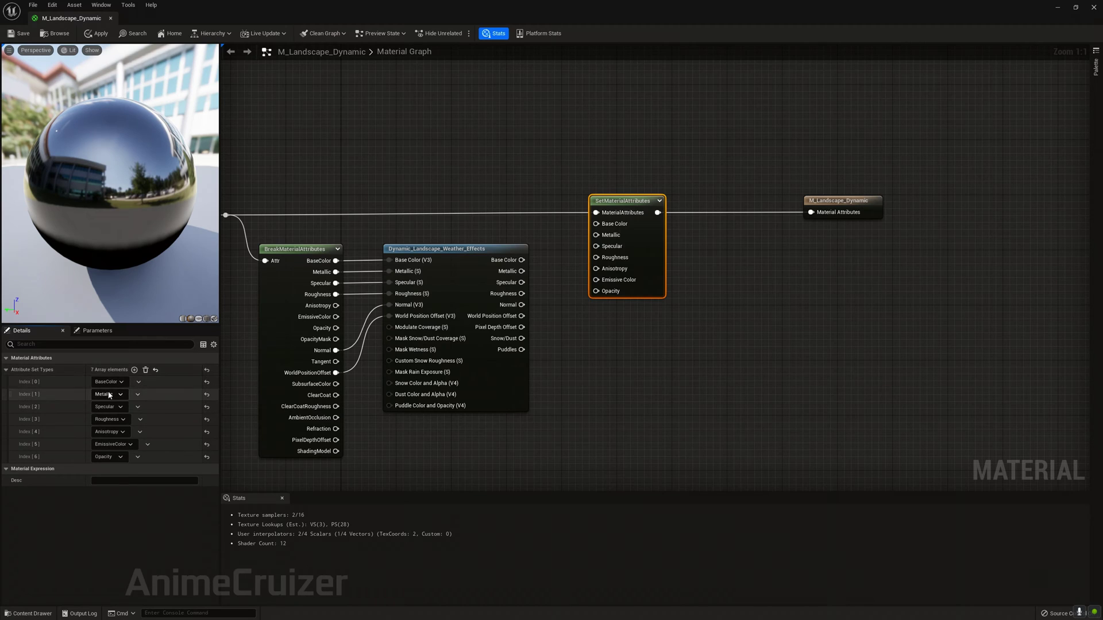
pyautogui.click(110, 432)
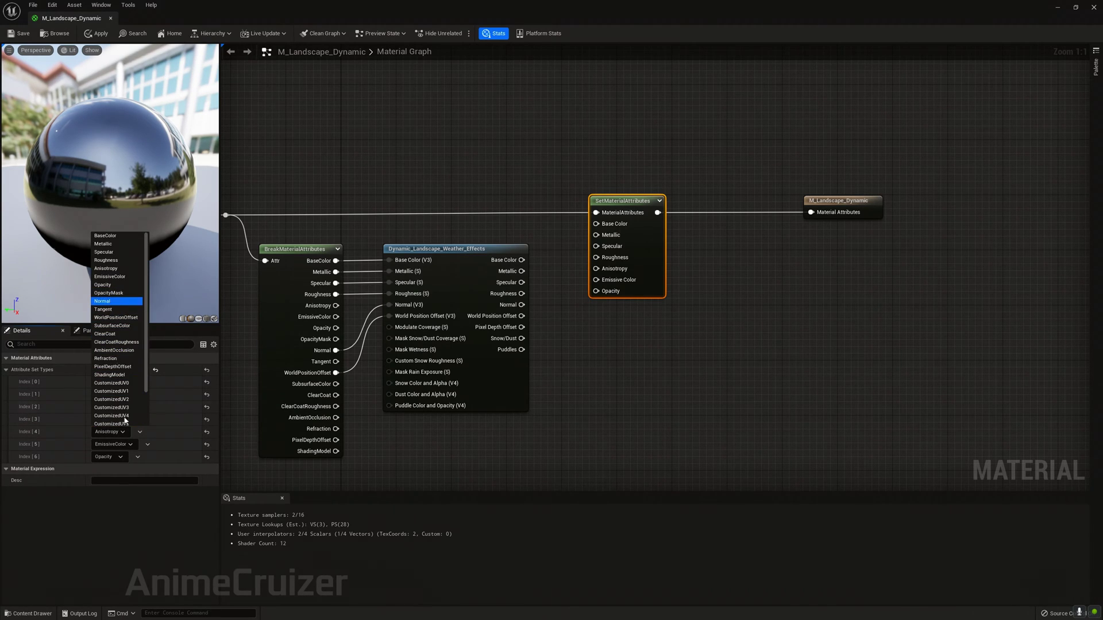
pyautogui.click(102, 301)
pyautogui.click(109, 432)
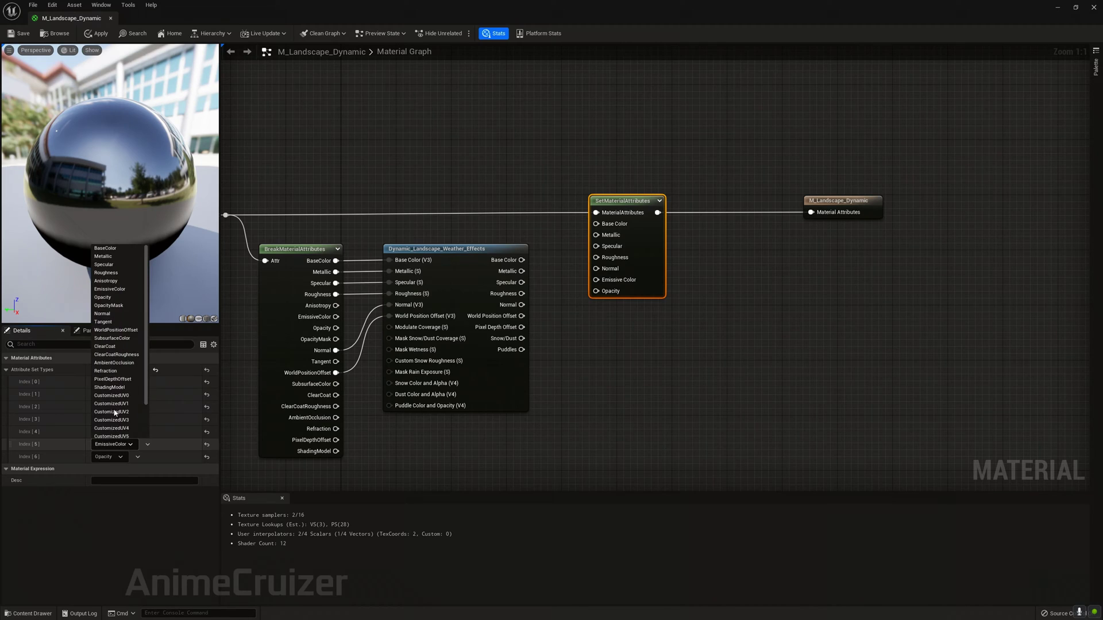
pyautogui.click(120, 333)
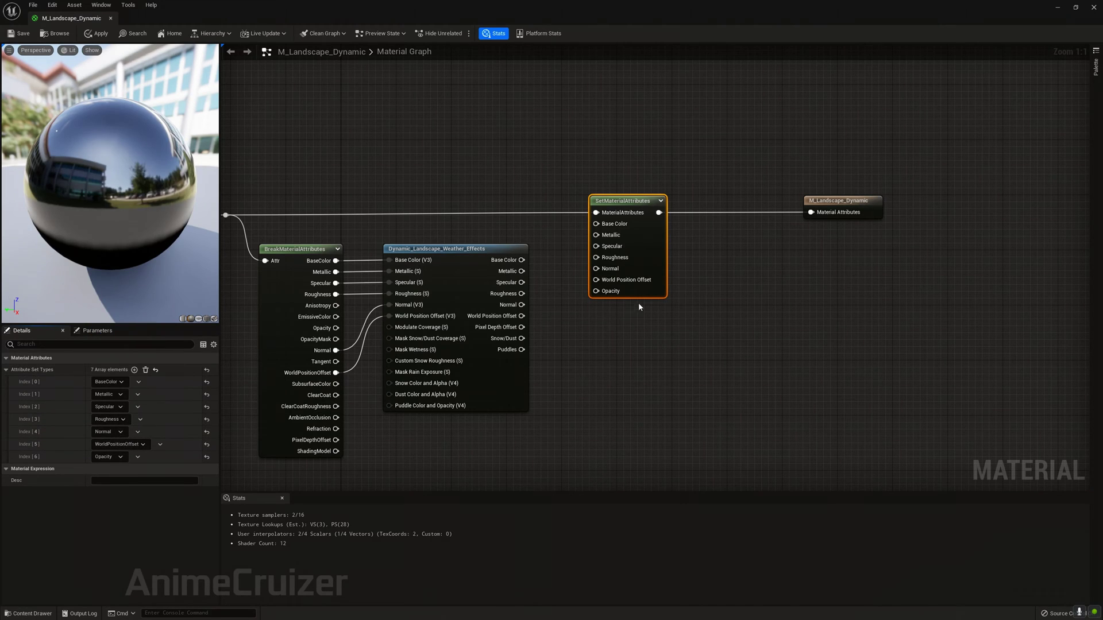
pyautogui.click(109, 456)
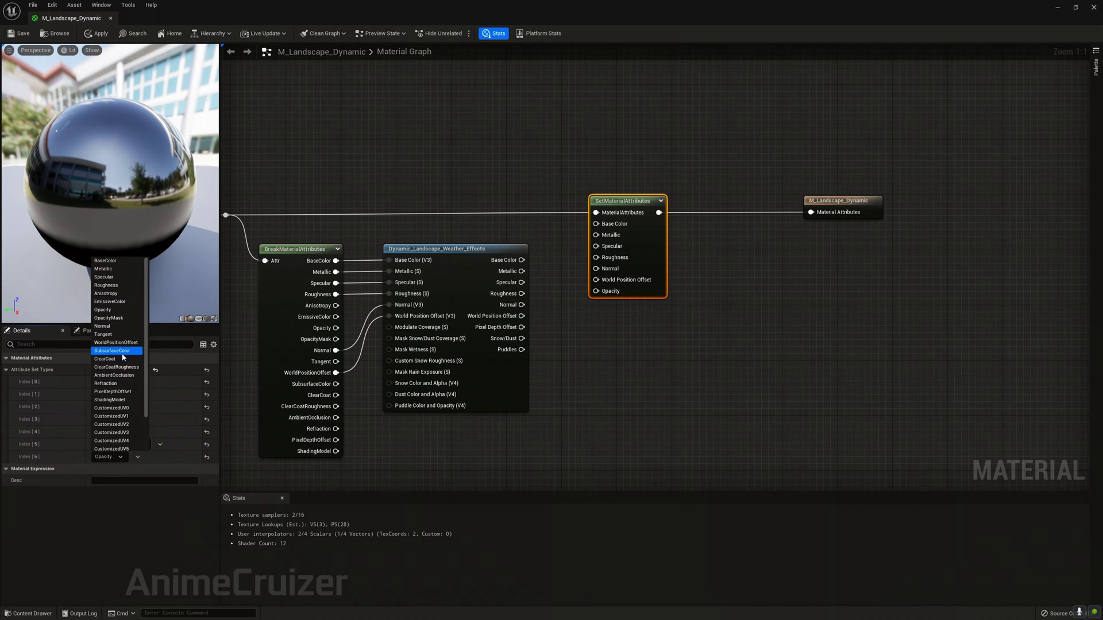
pyautogui.click(117, 392)
pyautogui.click(408, 168)
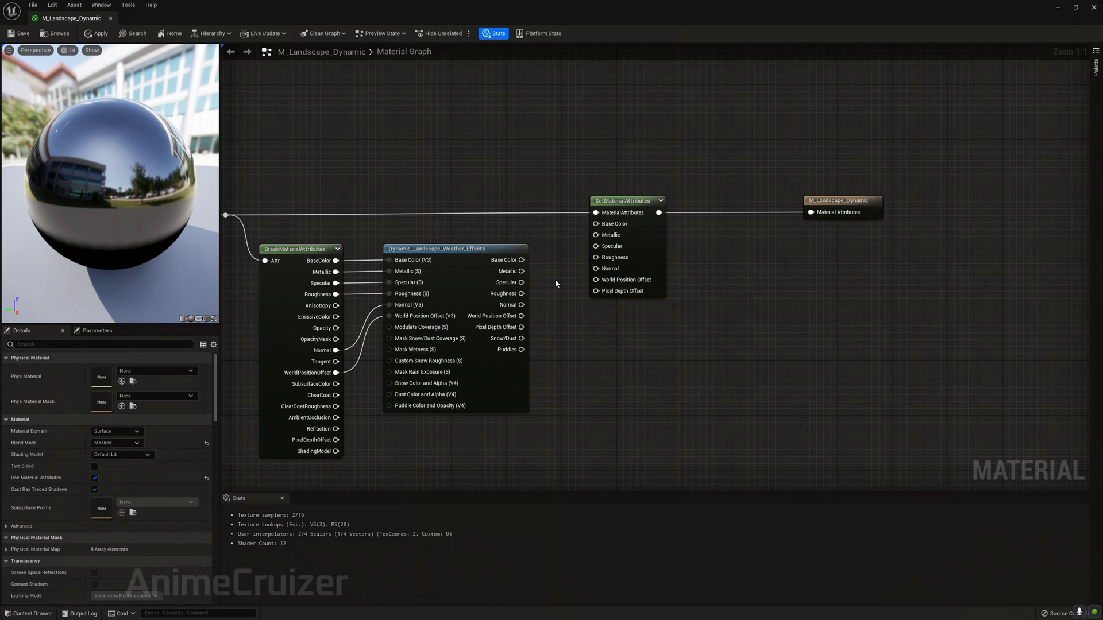
# Step: Wire the weather effects outputs from Base Color through Pixel Depth Offset into the matching SetMaterialAttributes inputs and save the material
pyautogui.moveTo(520, 264); pyautogui.dragTo(597, 224)
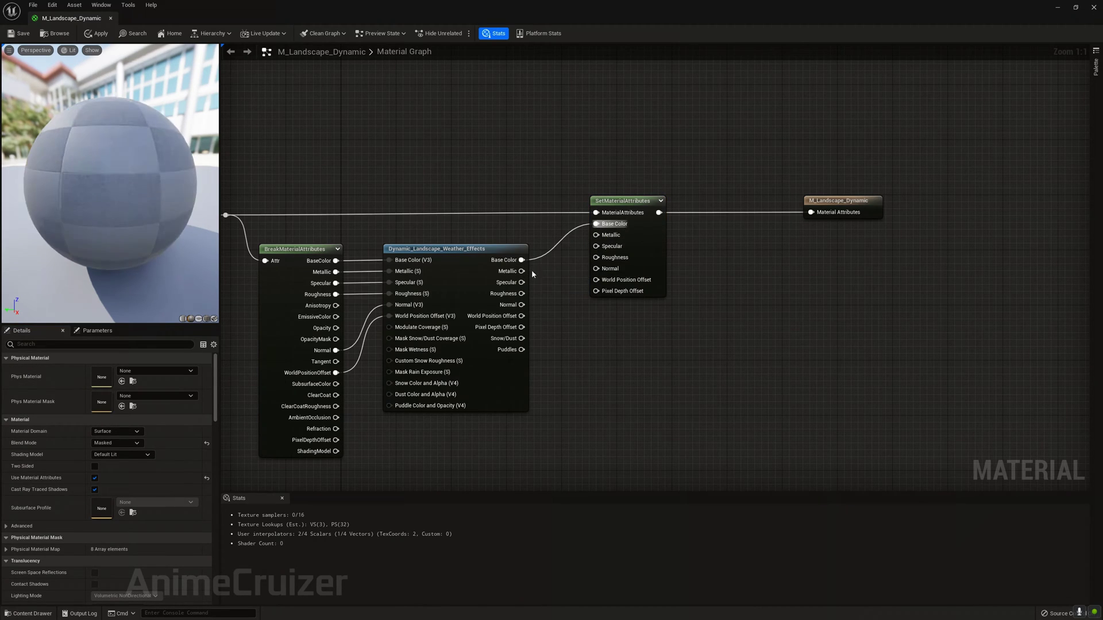
pyautogui.moveTo(521, 271); pyautogui.dragTo(596, 235)
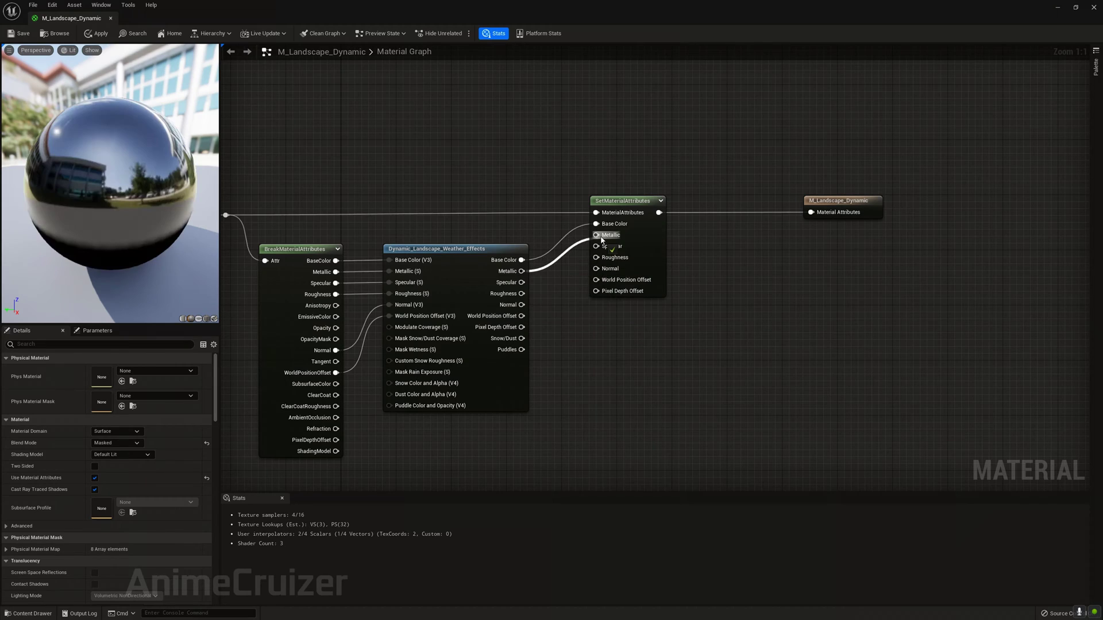
pyautogui.moveTo(522, 283); pyautogui.dragTo(596, 246)
pyautogui.moveTo(522, 294); pyautogui.dragTo(596, 257)
pyautogui.moveTo(521, 304); pyautogui.dragTo(596, 268)
pyautogui.moveTo(521, 316); pyautogui.dragTo(596, 280)
pyautogui.moveTo(522, 327); pyautogui.dragTo(596, 291)
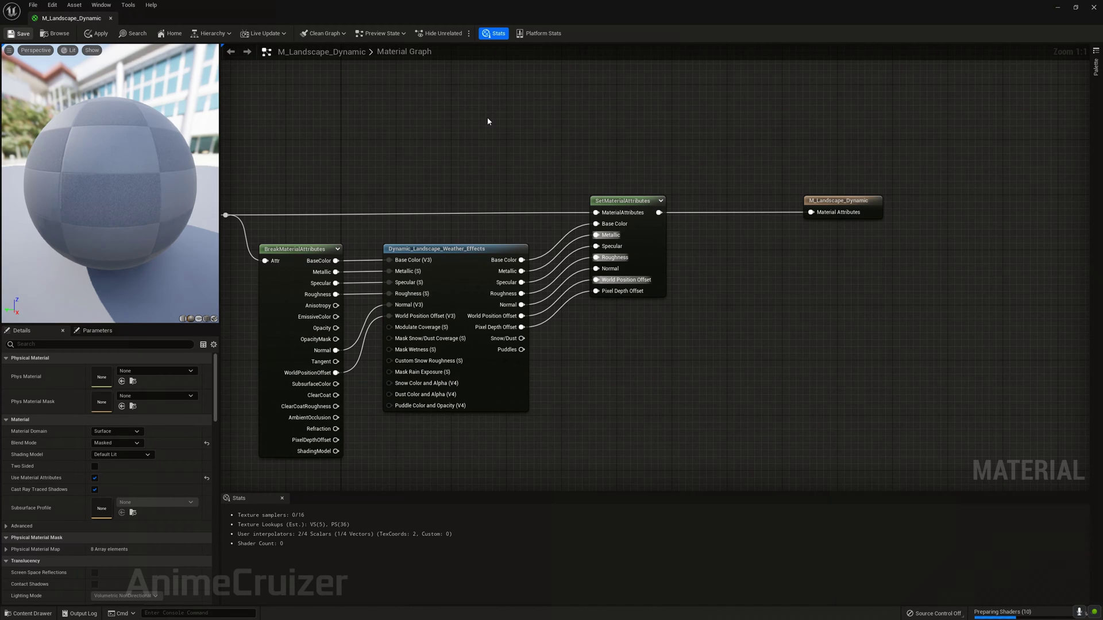
pyautogui.hotkey('ctrl', 's')
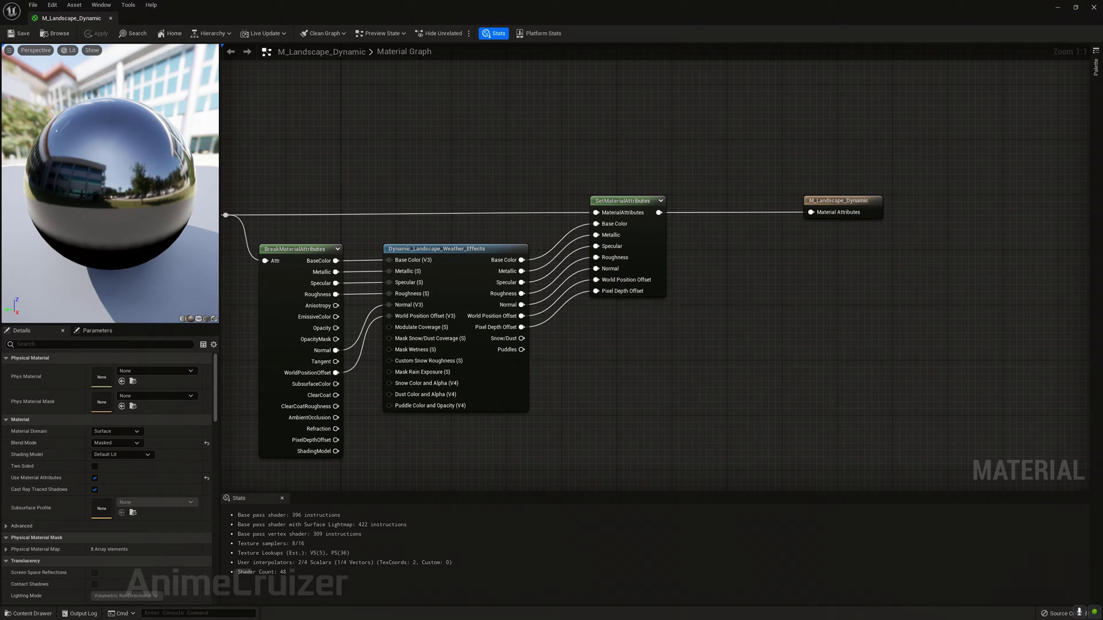
# Step: Try moving the Runtime Virtual Texture Output node out of its comment group to below SetMaterialAttributes, and undo the move
pyautogui.moveTo(504, 389); pyautogui.dragTo(712, 359, button='right')
pyautogui.moveTo(484, 409); pyautogui.dragTo(455, 325, button='right')
pyautogui.scroll(-2, 456, 328)
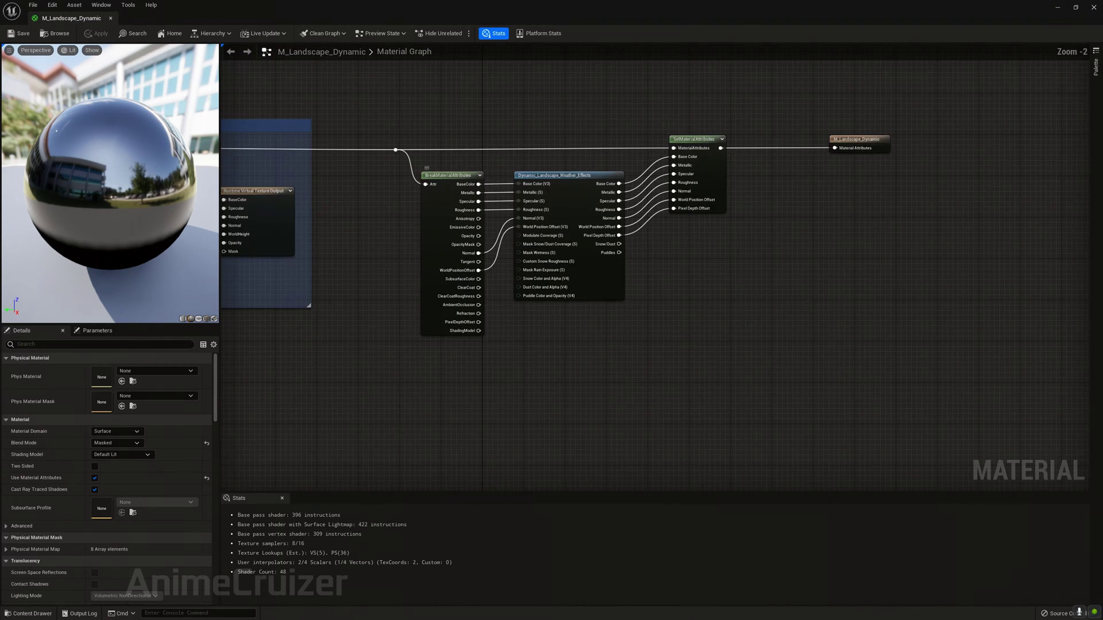
pyautogui.moveTo(699, 175); pyautogui.dragTo(894, 180, button='right')
pyautogui.moveTo(884, 271); pyautogui.dragTo(1009, 363)
pyautogui.click(630, 406)
pyautogui.moveTo(741, 215); pyautogui.dragTo(790, 220, button='right')
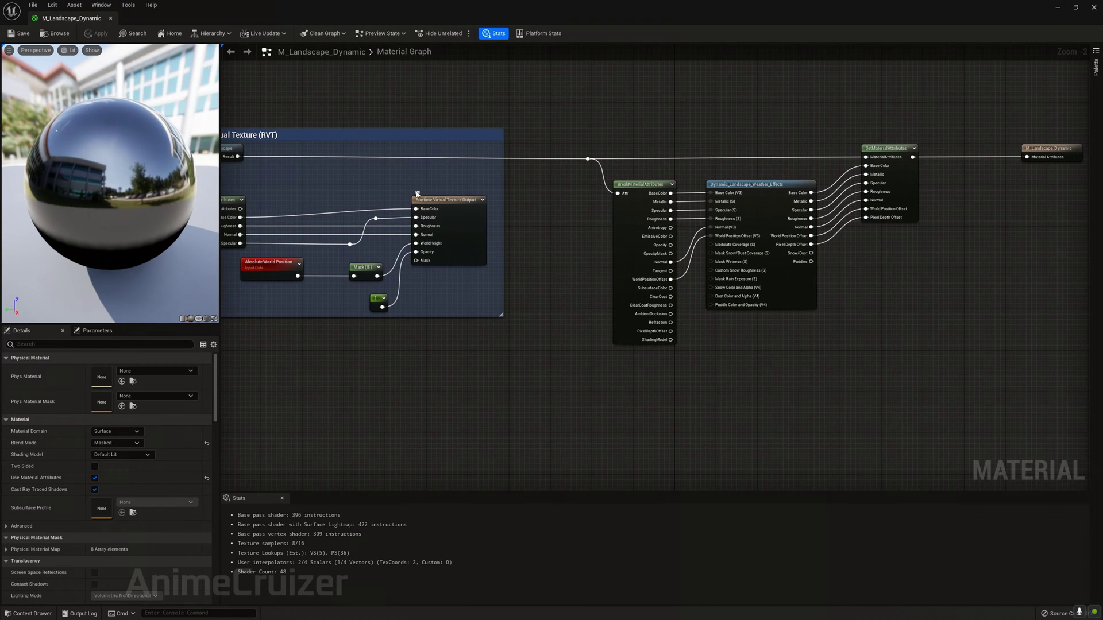
pyautogui.moveTo(418, 193); pyautogui.dragTo(970, 251)
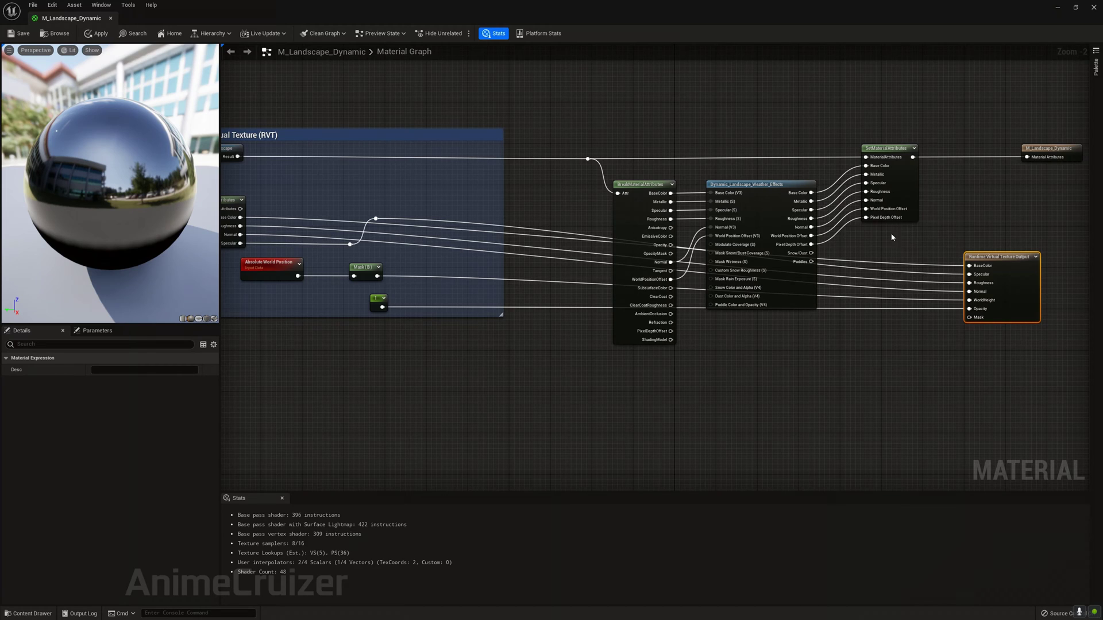
pyautogui.hotkey('ctrl', 'z')
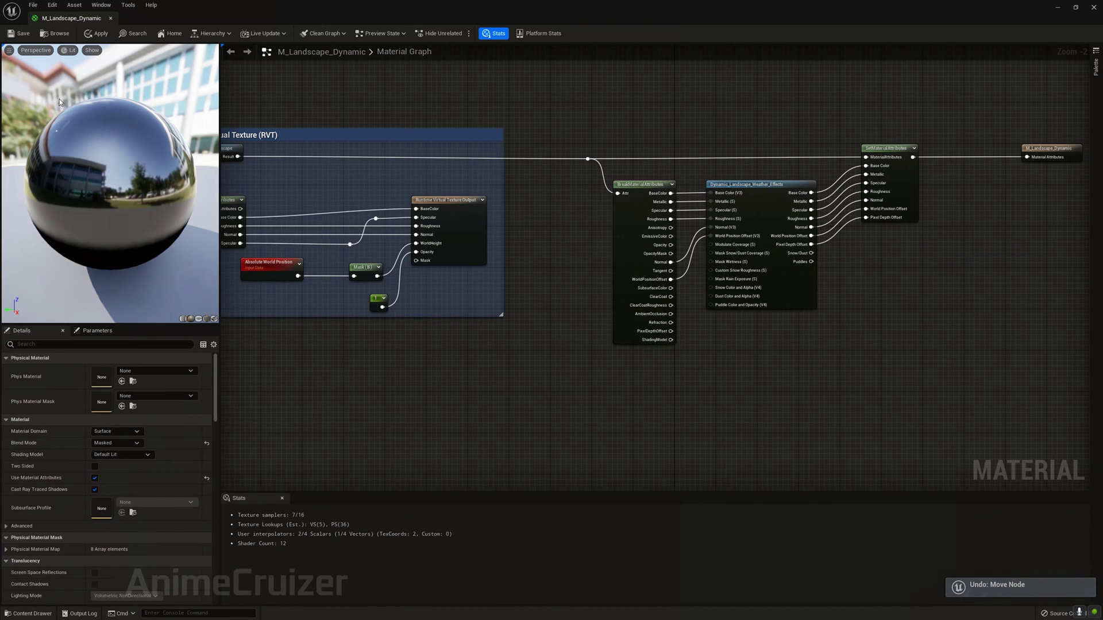
# Step: Save M_Landscape_Dynamic and dock its material editor in the main window beside the TestMap level
pyautogui.hotkey('ctrl', 's')
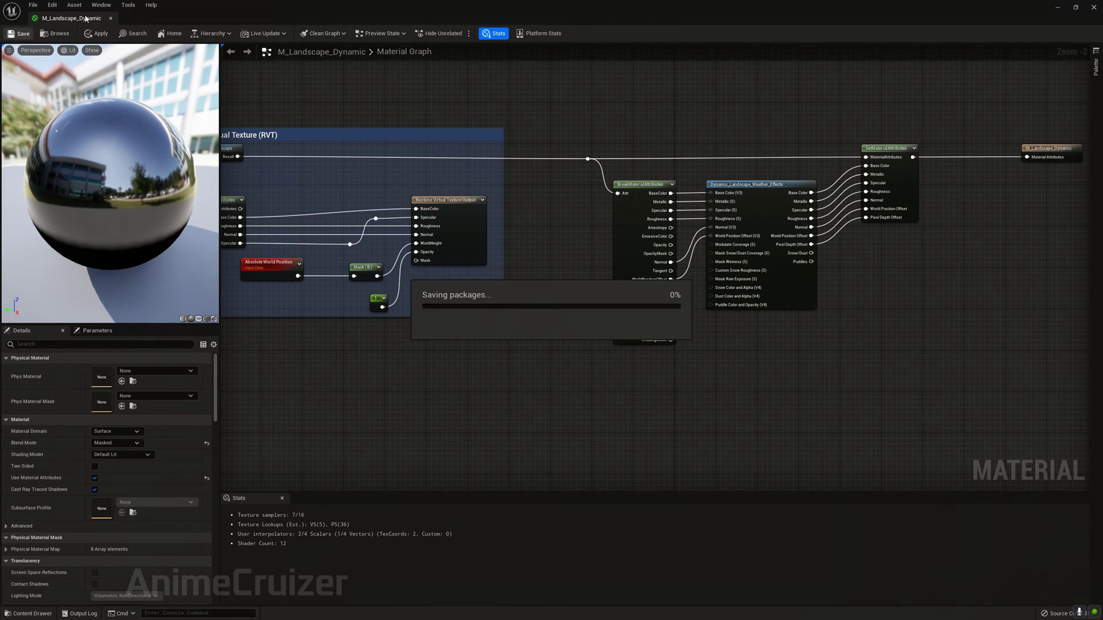
pyautogui.moveTo(86, 21); pyautogui.dragTo(161, 17)
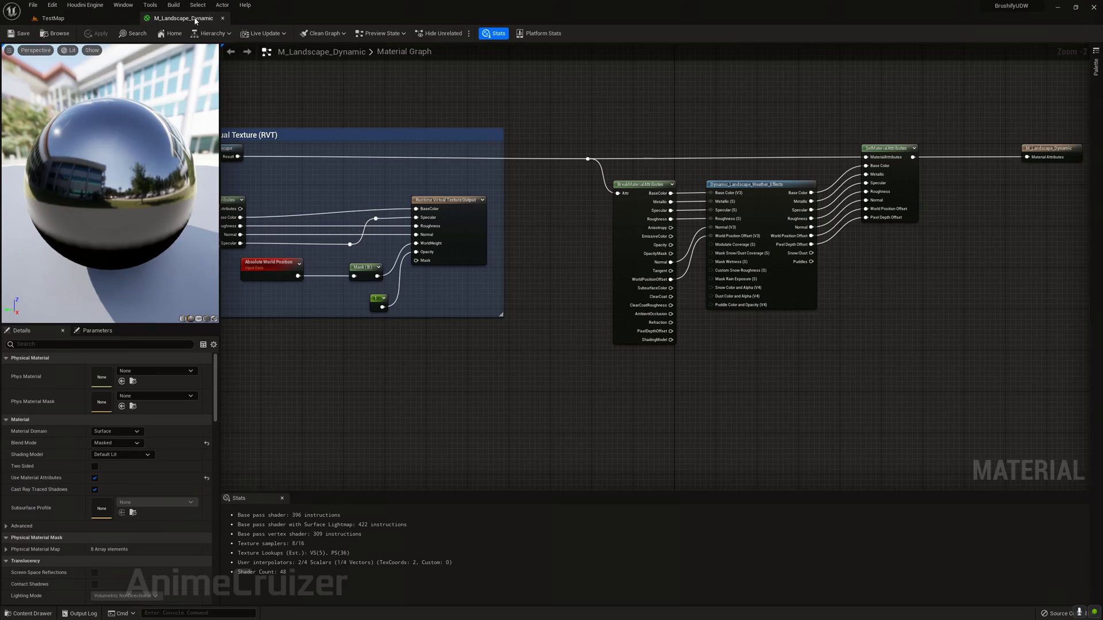
# Step: Switch to the TestMap level and build all landscape data
pyautogui.click(54, 18)
pyautogui.moveTo(371, 355)
pyautogui.mouseDown(button='right')
pyautogui.moveTo(372, 391)
pyautogui.moveTo(367, 333)
pyautogui.moveTo(372, 369)
pyautogui.mouseUp(button='right')
pyautogui.press('w')
pyautogui.press('w')
pyautogui.moveTo(608, 113); pyautogui.dragTo(608, 114, button='right')
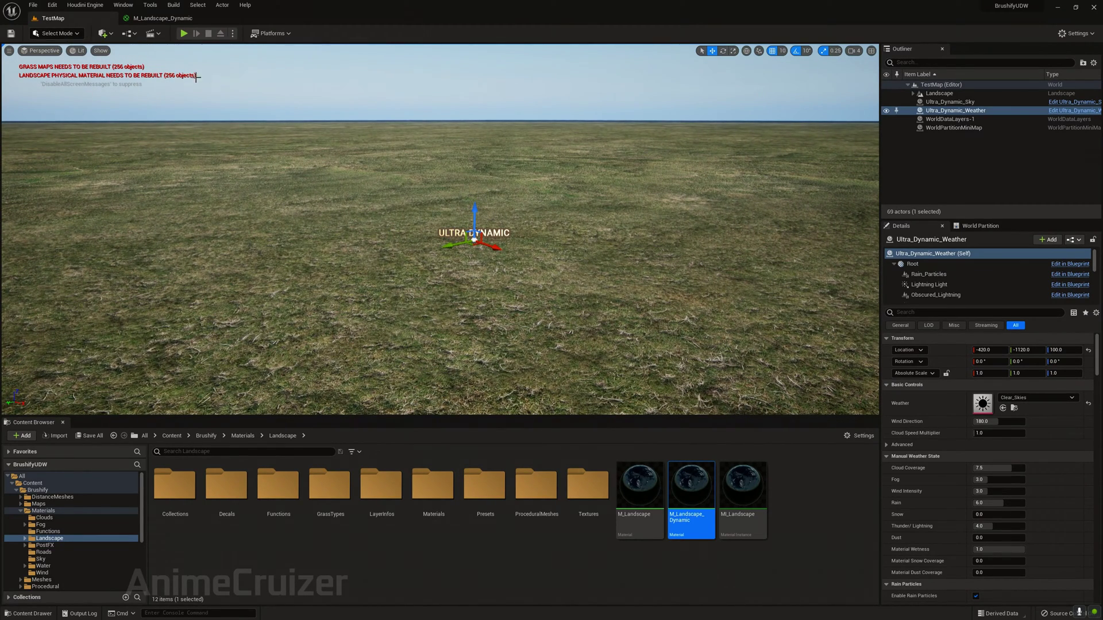
pyautogui.click(173, 4)
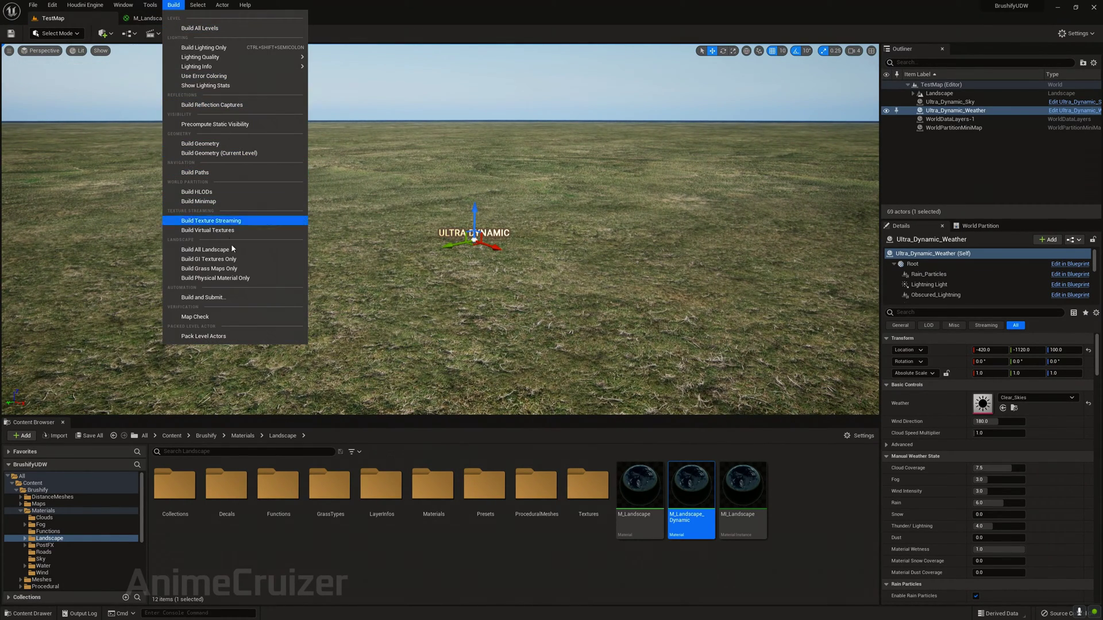
pyautogui.click(205, 249)
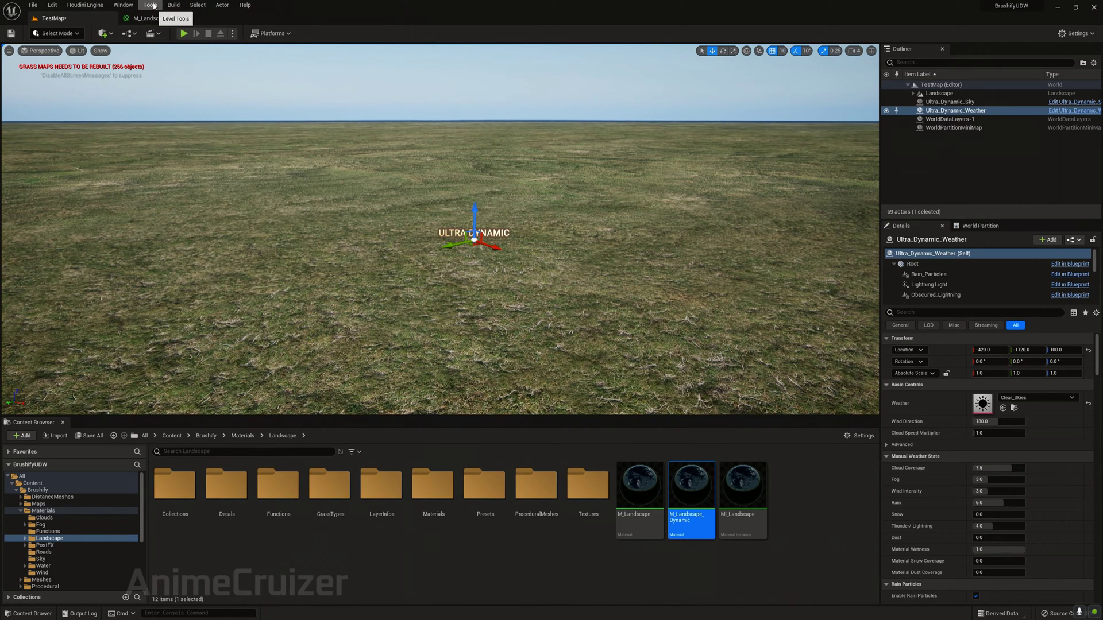
# Step: Build only the landscape grass maps and save the TestMap level
pyautogui.click(174, 4)
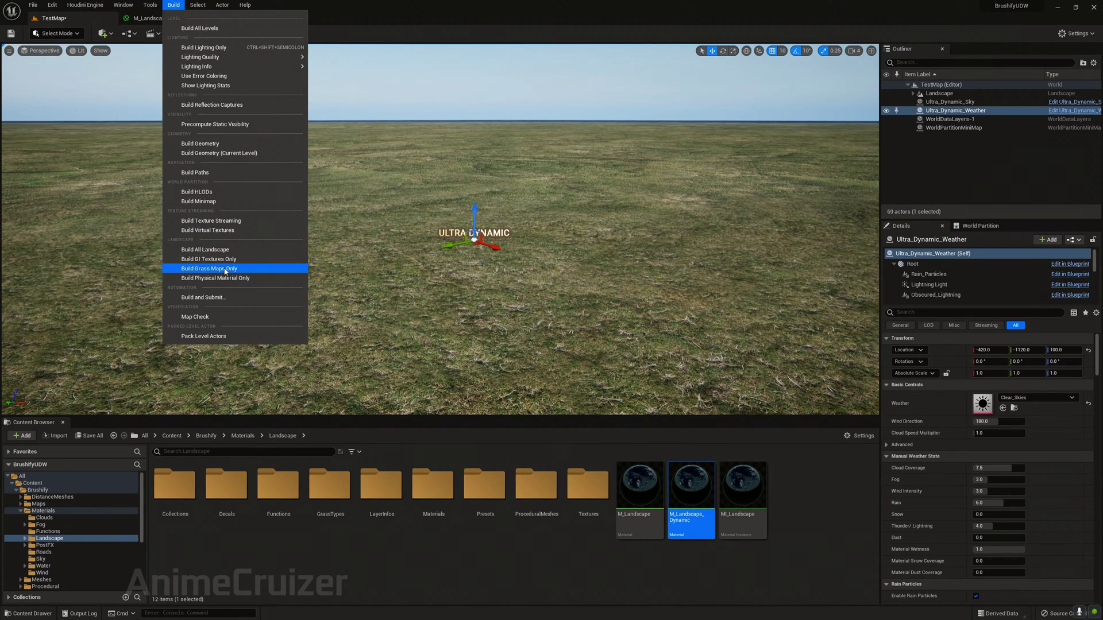
pyautogui.click(221, 269)
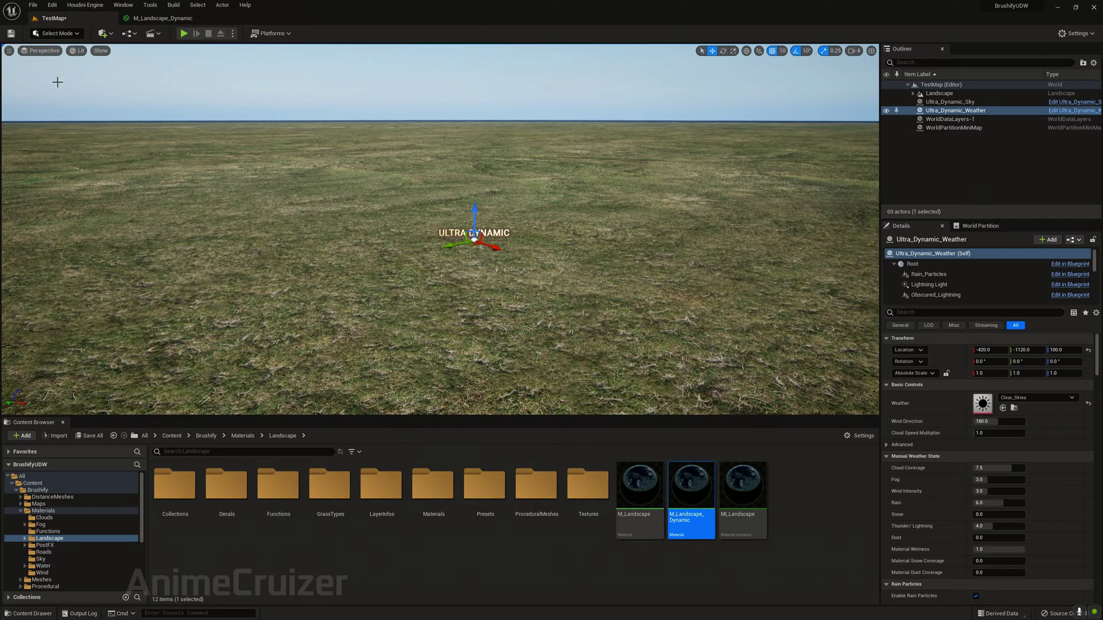
pyautogui.hotkey('ctrl', 's')
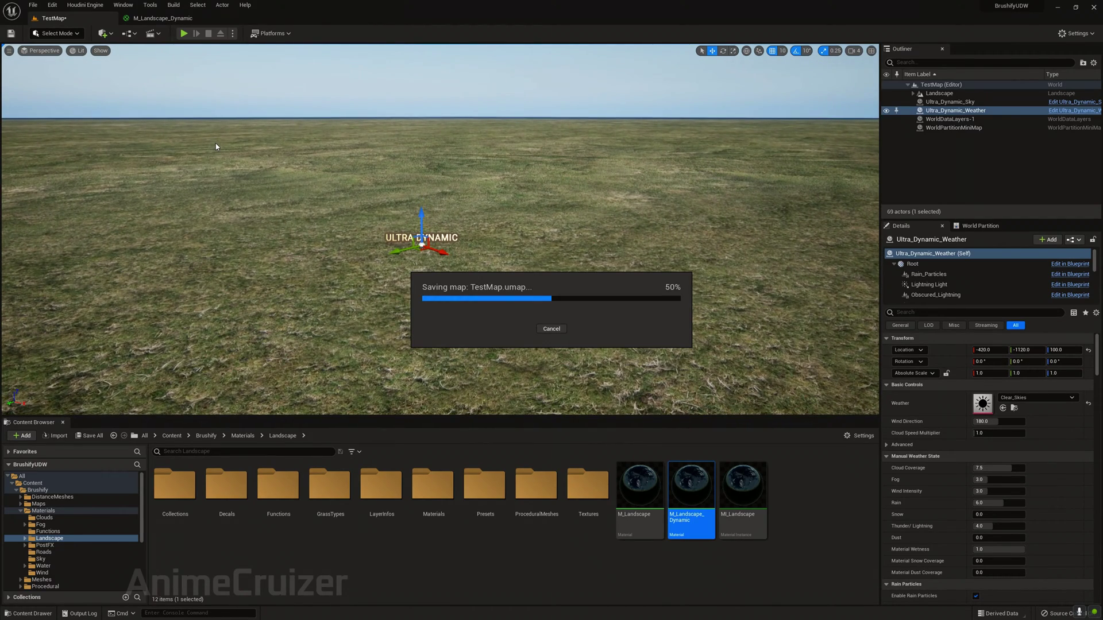
pyautogui.moveTo(215, 142); pyautogui.dragTo(200, 145, button='right')
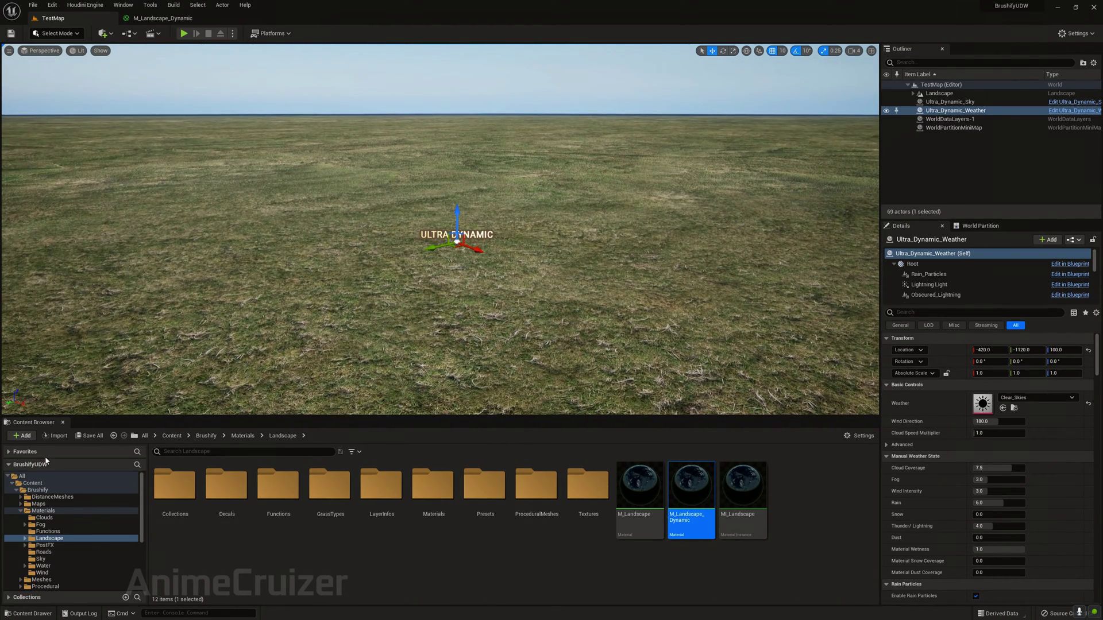
# Step: Enable Use Dynamic Material Instance on the Landscape actor
pyautogui.click(940, 93)
pyautogui.scroll(-4, 1005, 498)
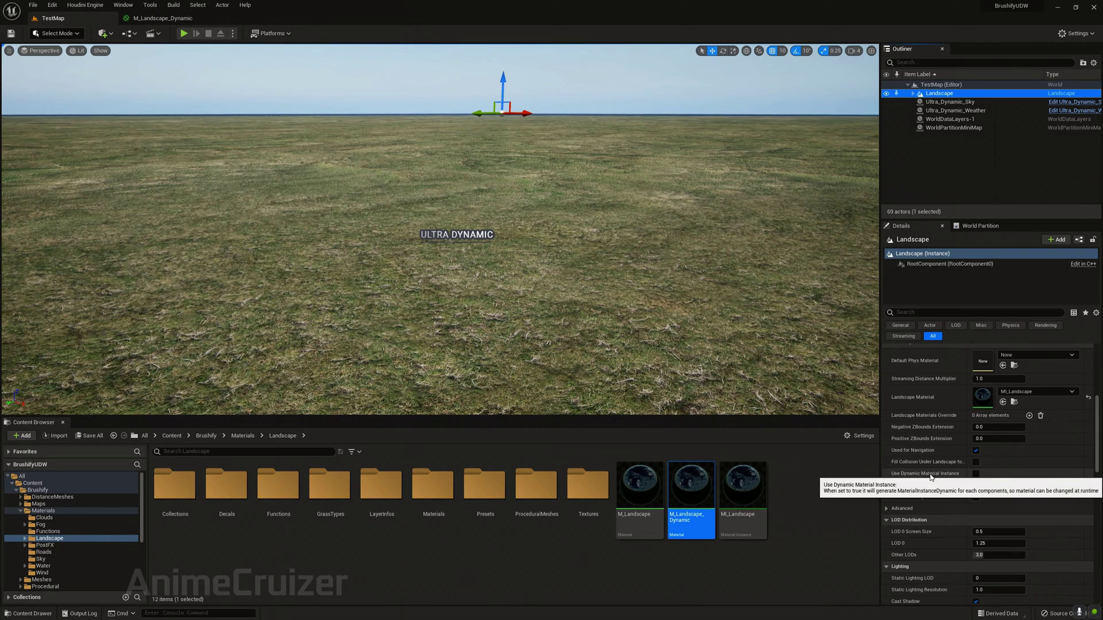
pyautogui.click(974, 473)
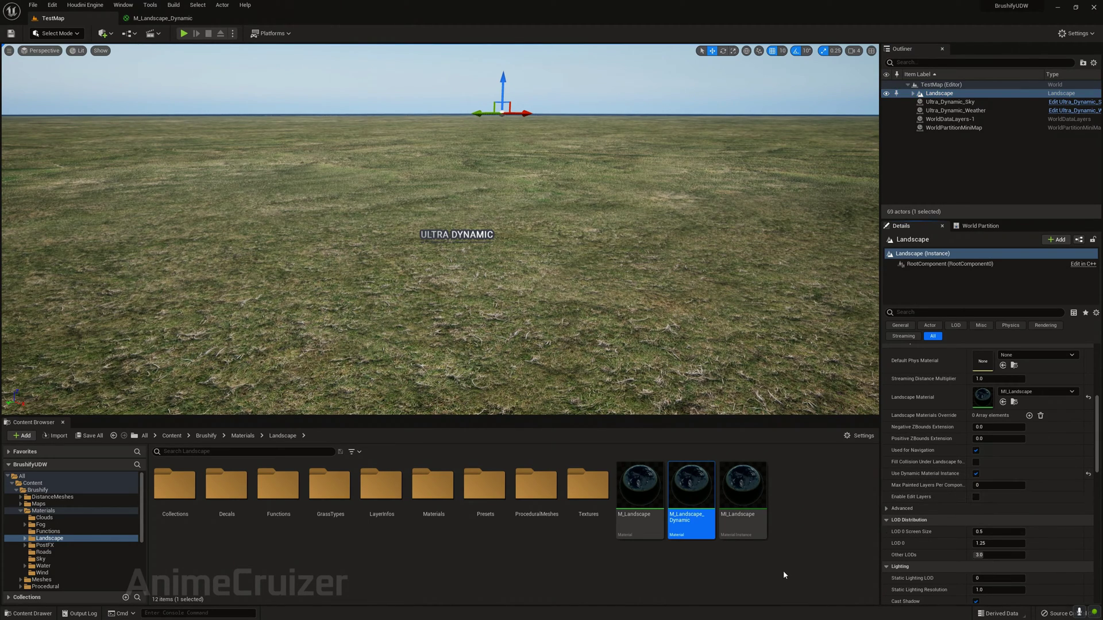
# Step: Enable Dynamic Landscape Weather Effects on the Ultra_Dynamic_Weather actor and save the level
pyautogui.click(962, 110)
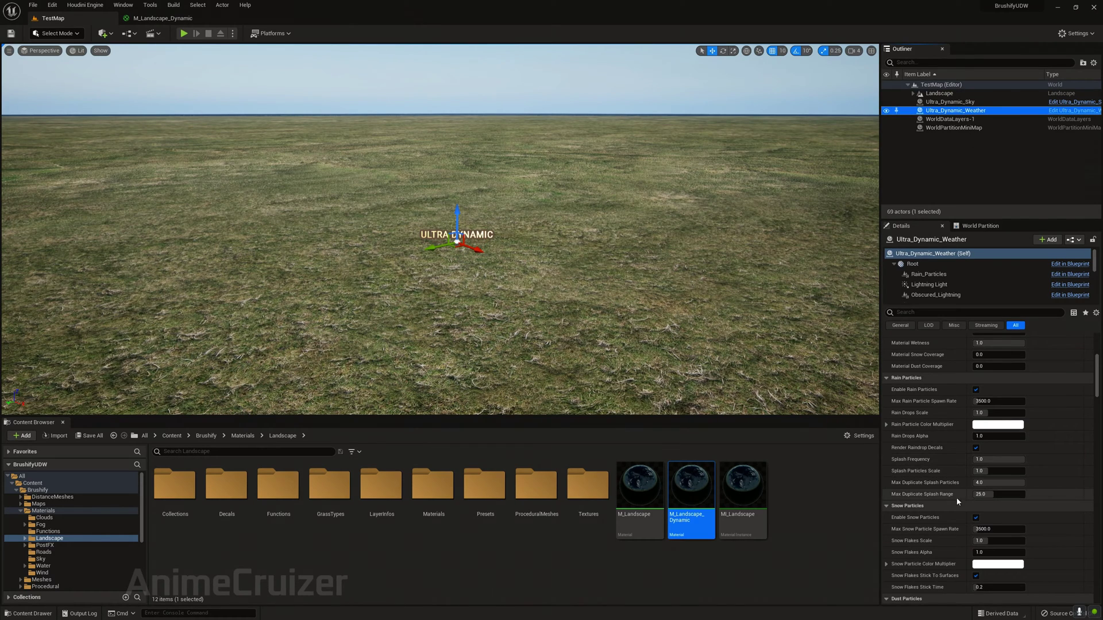
pyautogui.scroll(-10, 957, 501)
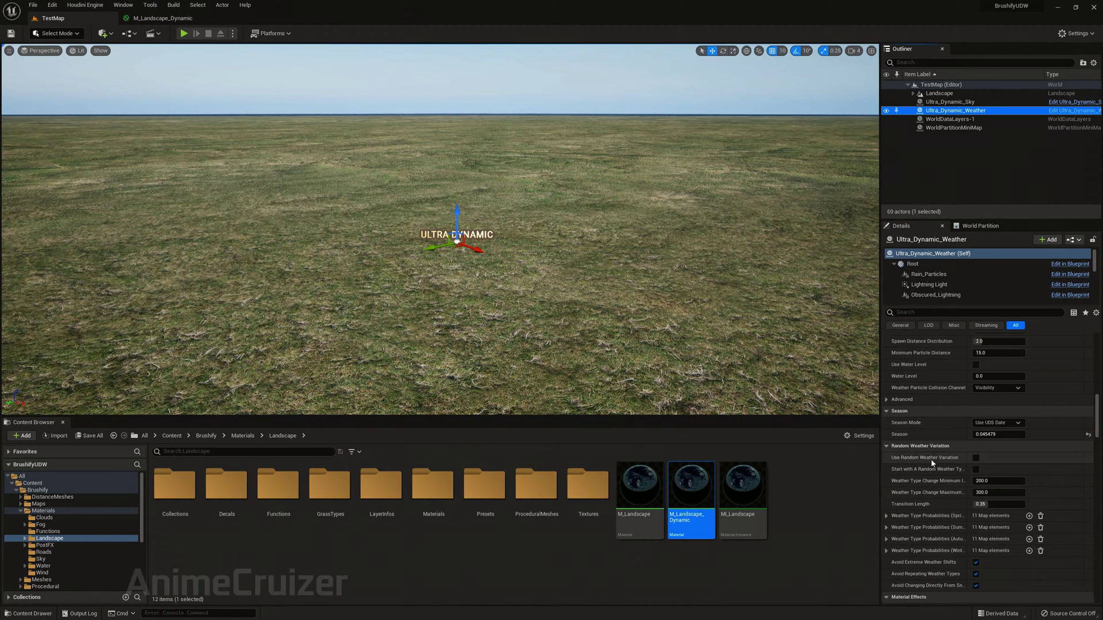
pyautogui.scroll(6, 931, 463)
pyautogui.scroll(-6, 926, 451)
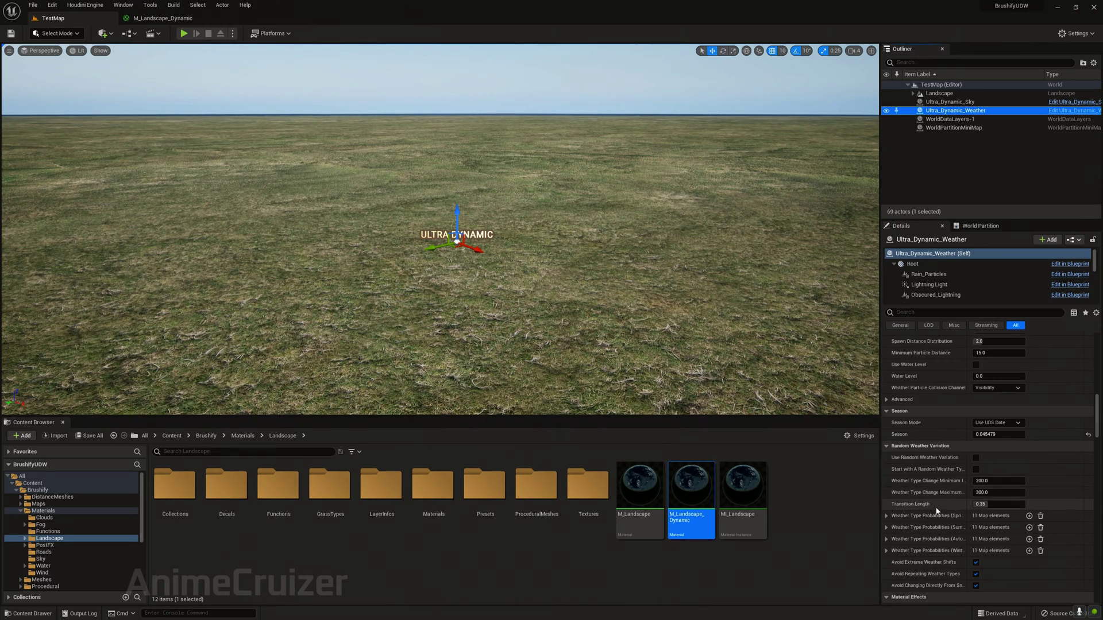
pyautogui.scroll(-8, 937, 510)
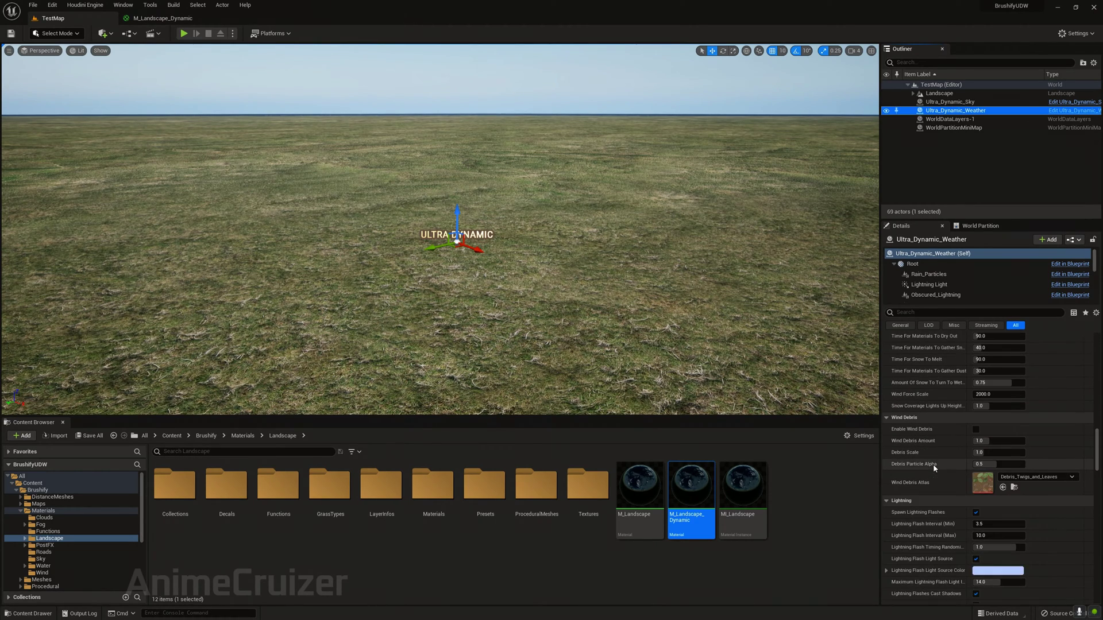
pyautogui.scroll(-3, 925, 410)
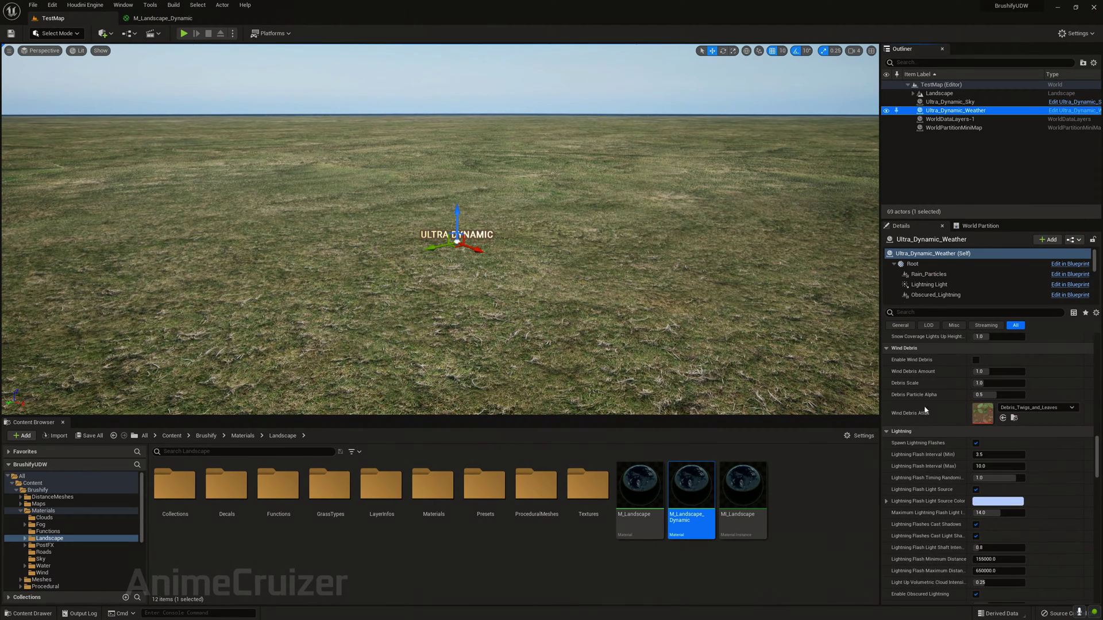
pyautogui.scroll(-7, 914, 472)
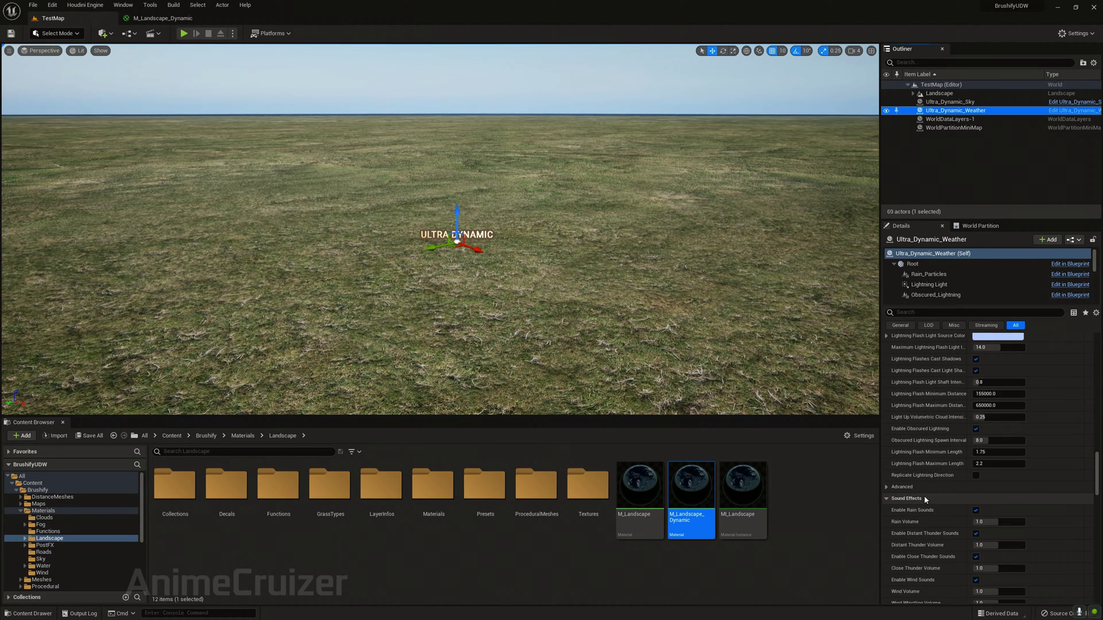
pyautogui.scroll(-8, 925, 498)
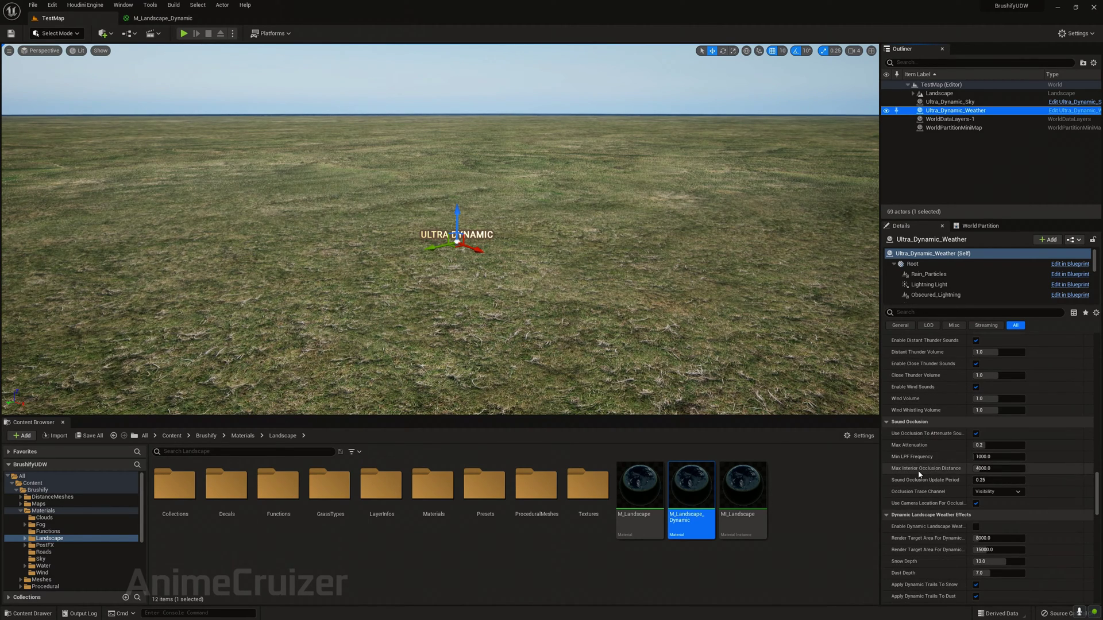
pyautogui.scroll(-5, 919, 475)
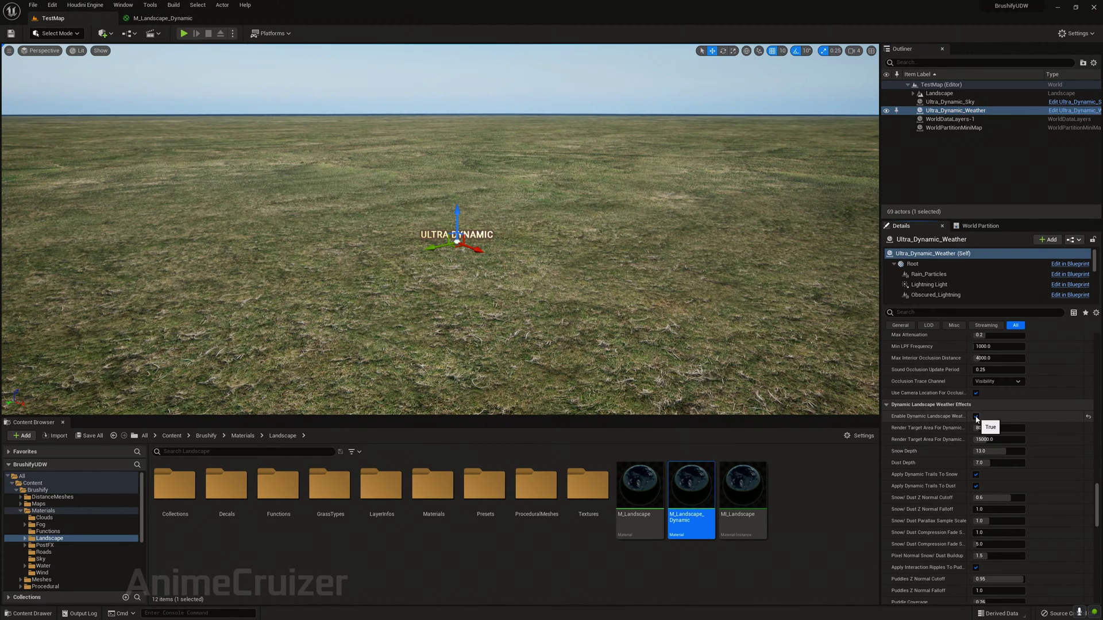
pyautogui.click(976, 417)
pyautogui.click(10, 33)
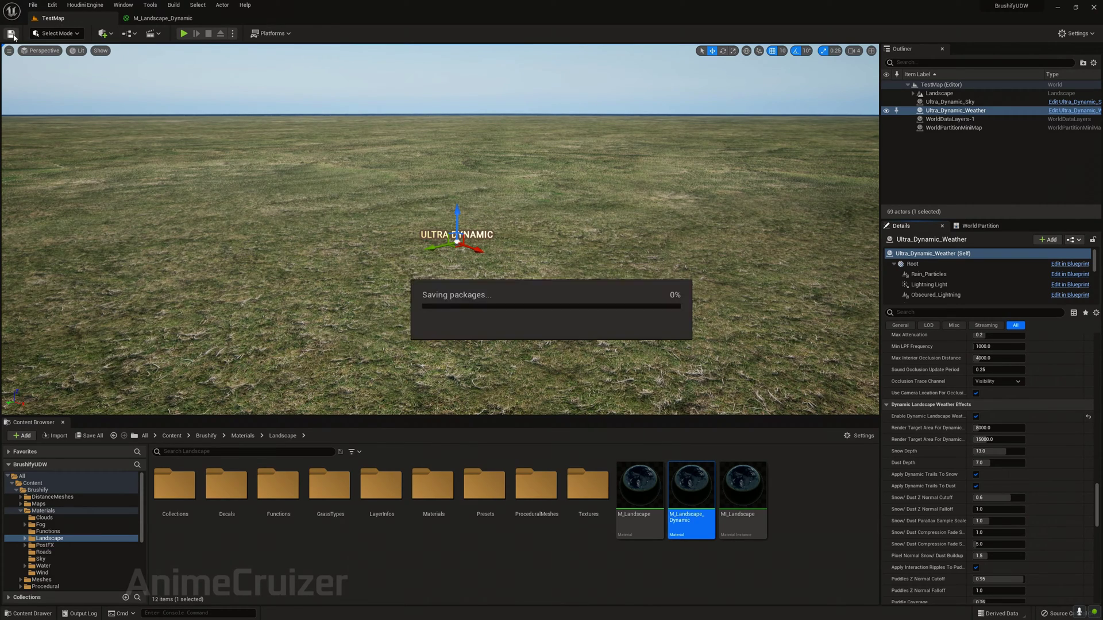
# Step: Open the Wall_Example material from the UltraDynamicSky/Maps/DemoMaterials folder
pyautogui.click(210, 553)
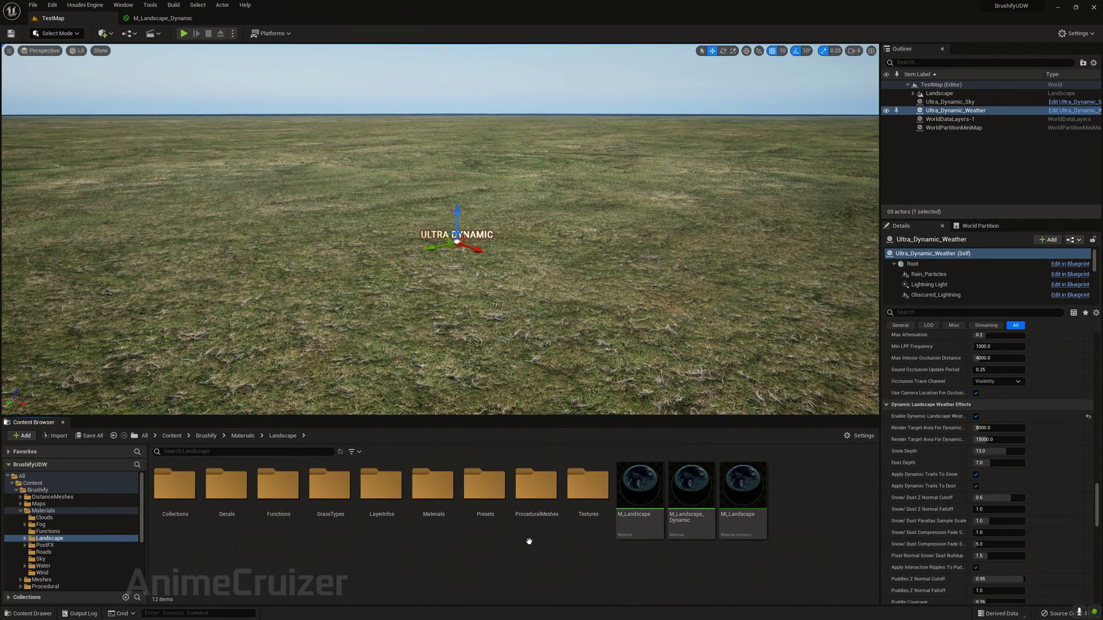
pyautogui.scroll(-5, 41, 522)
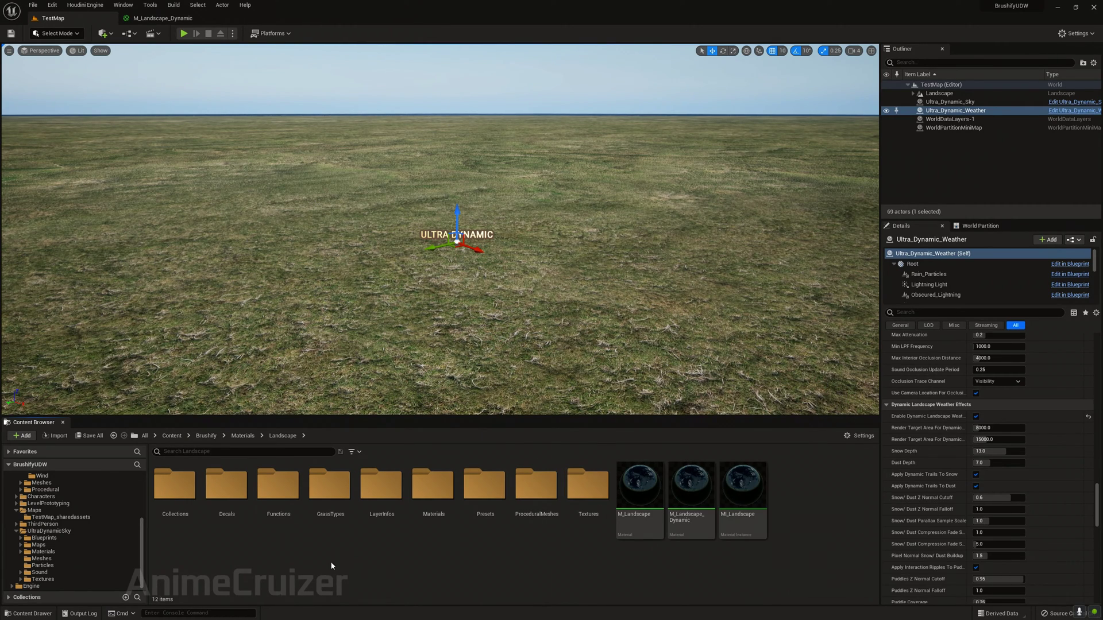
pyautogui.click(41, 532)
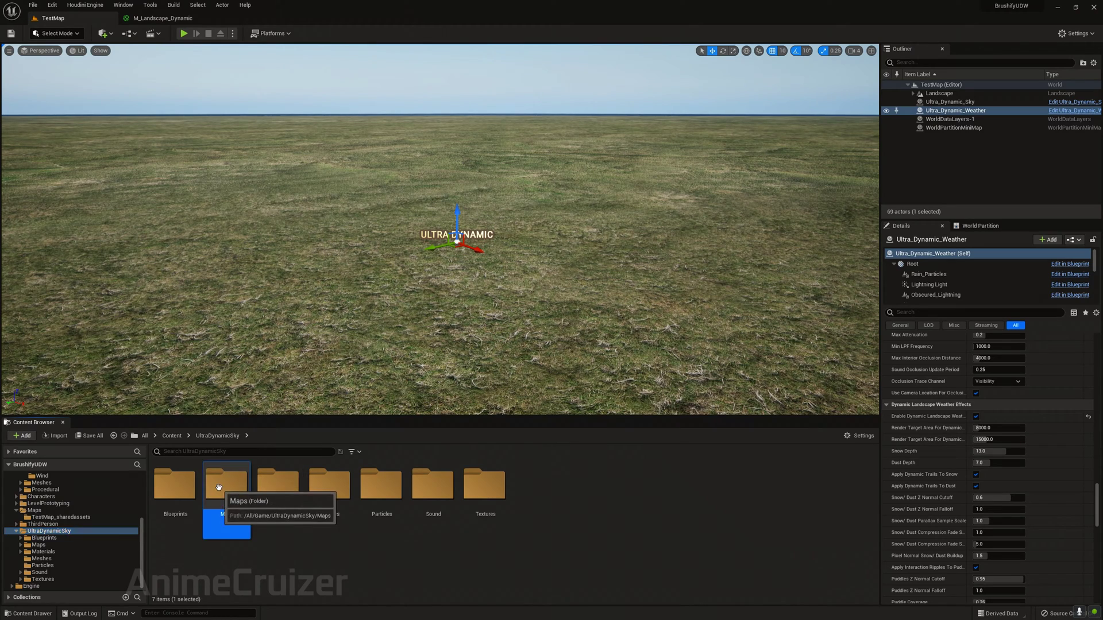
pyautogui.doubleClick(226, 485)
pyautogui.doubleClick(175, 485)
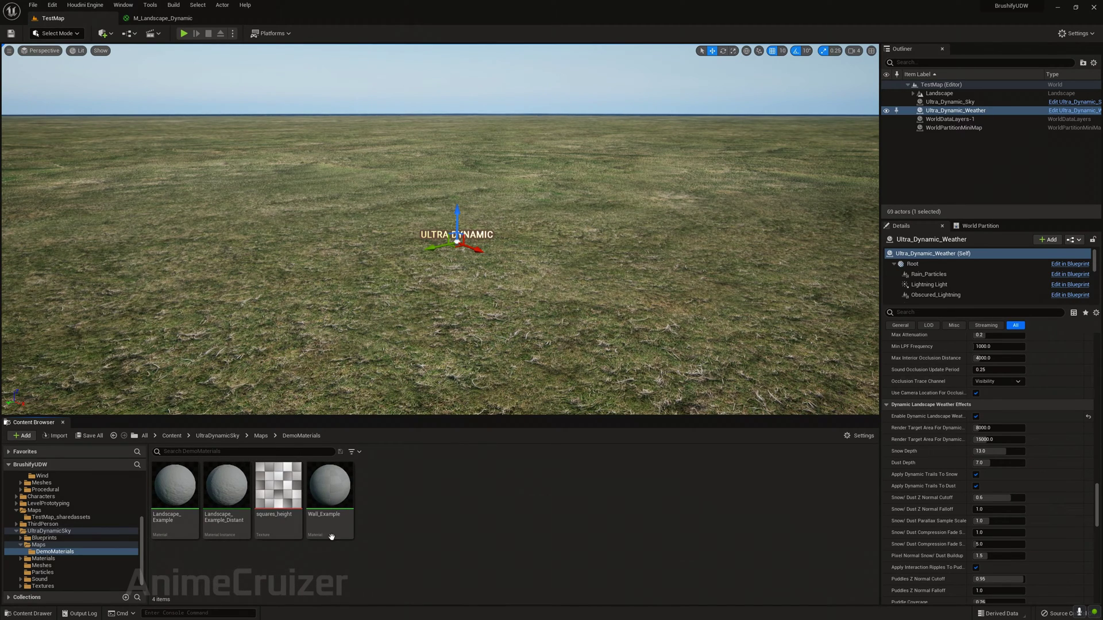
pyautogui.click(339, 486)
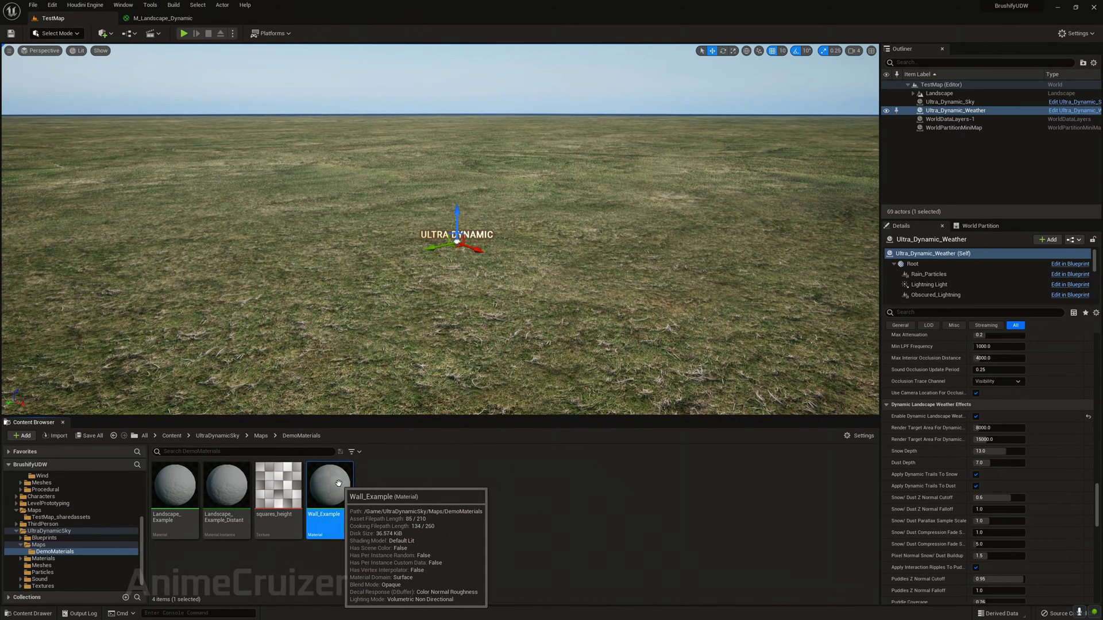
pyautogui.doubleClick(339, 484)
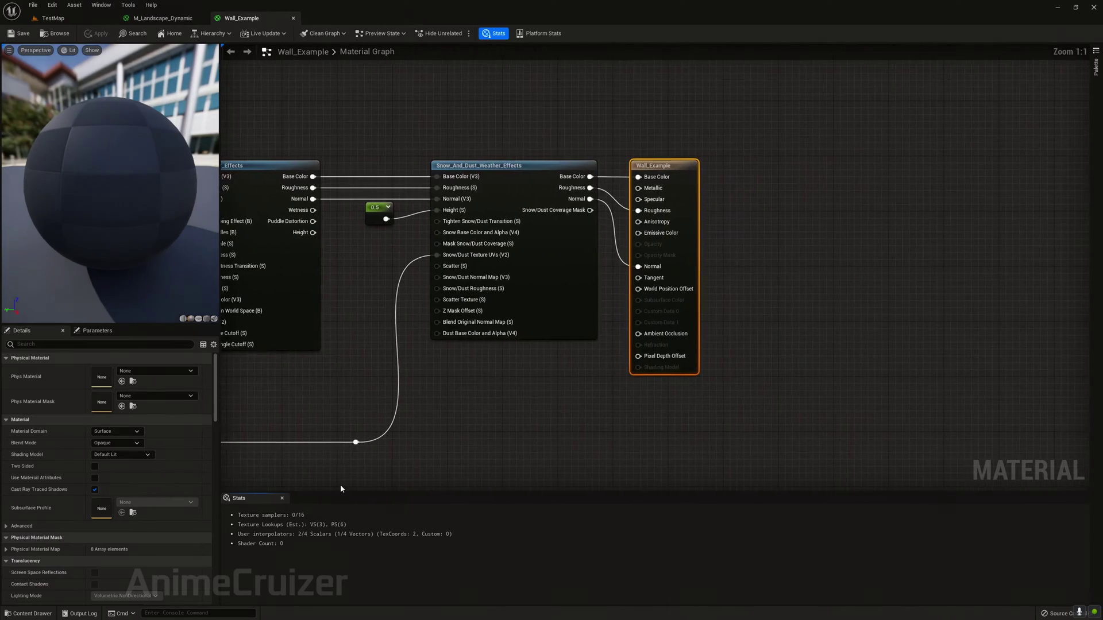
# Step: Examine how Wall_Example chains the Wet_Weather_Effects and Snow_And_Dust_Weather_Effects functions before its material output
pyautogui.moveTo(381, 377); pyautogui.dragTo(588, 366, button='right')
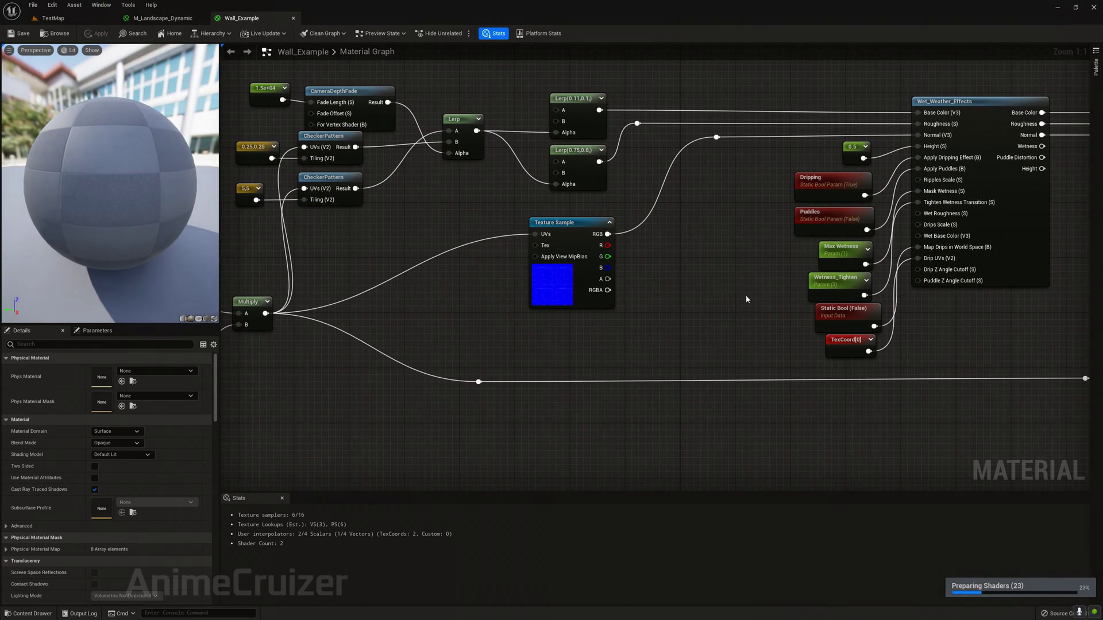
pyautogui.moveTo(715, 317); pyautogui.dragTo(546, 354, button='right')
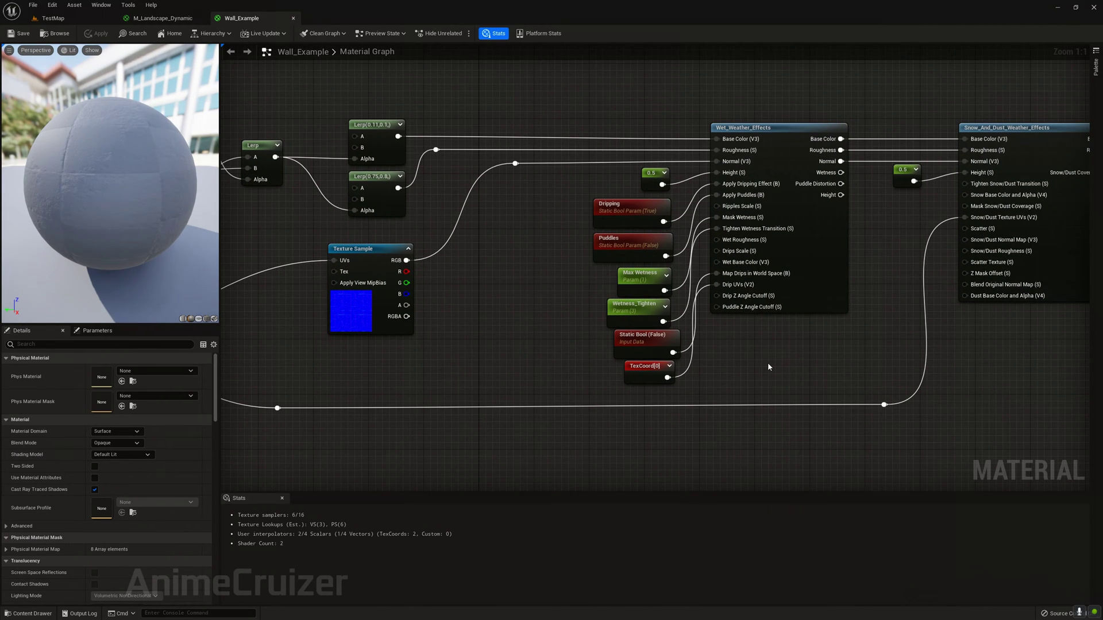
pyautogui.moveTo(769, 366); pyautogui.dragTo(556, 335, button='right')
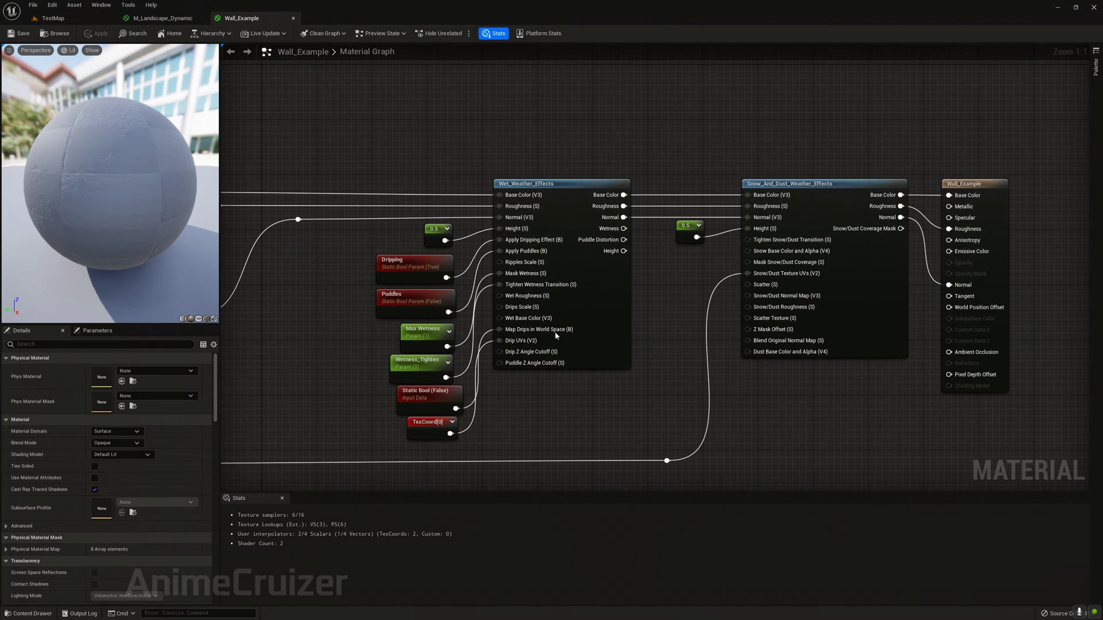
pyautogui.moveTo(545, 146); pyautogui.dragTo(855, 414)
pyautogui.click(849, 426)
pyautogui.moveTo(523, 125); pyautogui.dragTo(579, 330)
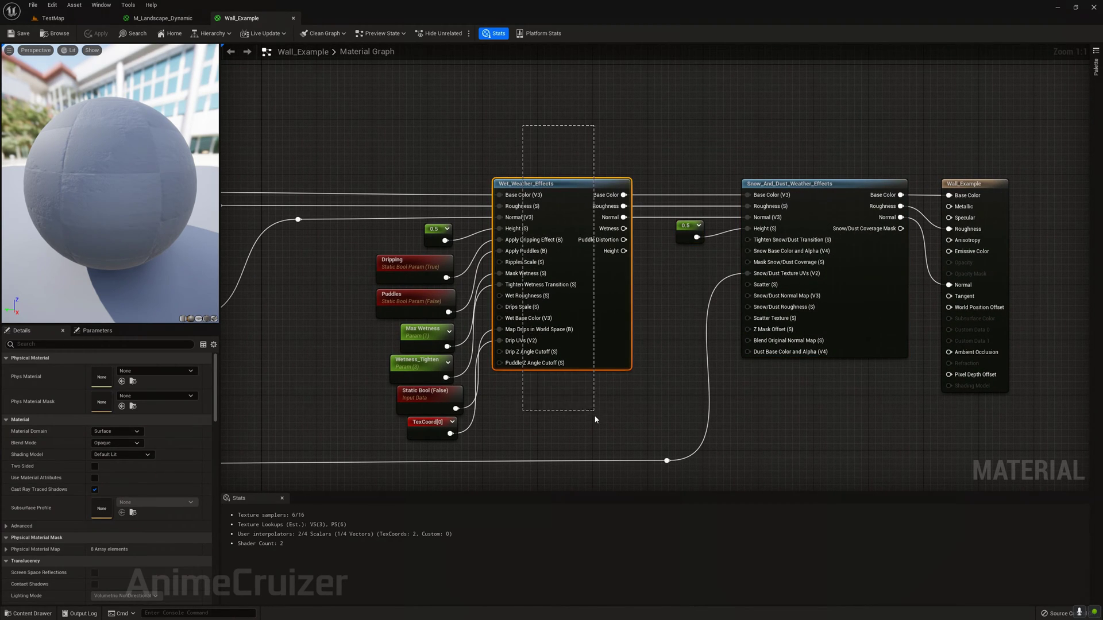
pyautogui.moveTo(595, 420); pyautogui.dragTo(595, 420)
pyautogui.moveTo(530, 119); pyautogui.dragTo(895, 478)
pyautogui.click(795, 427)
pyautogui.moveTo(774, 426); pyautogui.dragTo(828, 375, button='right')
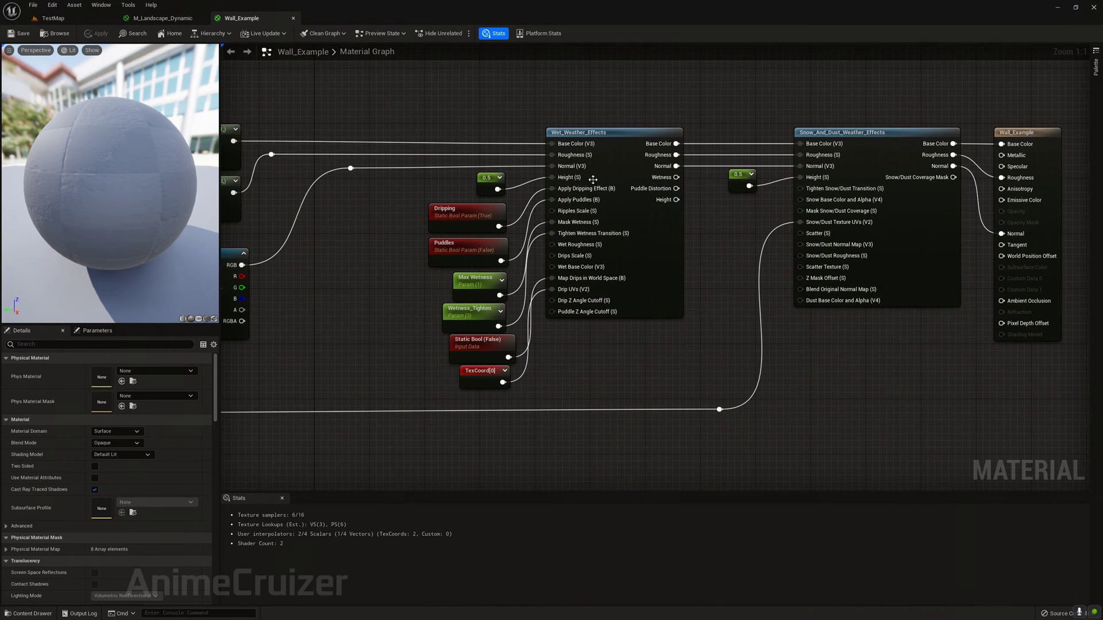
# Step: Review the weather function chain in the Wall_Example material, close it and return to the TestMap level
pyautogui.moveTo(581, 85); pyautogui.dragTo(916, 391)
pyautogui.click(916, 391)
pyautogui.moveTo(378, 131); pyautogui.dragTo(739, 142, button='right')
pyautogui.moveTo(871, 139); pyautogui.dragTo(301, 174, button='right')
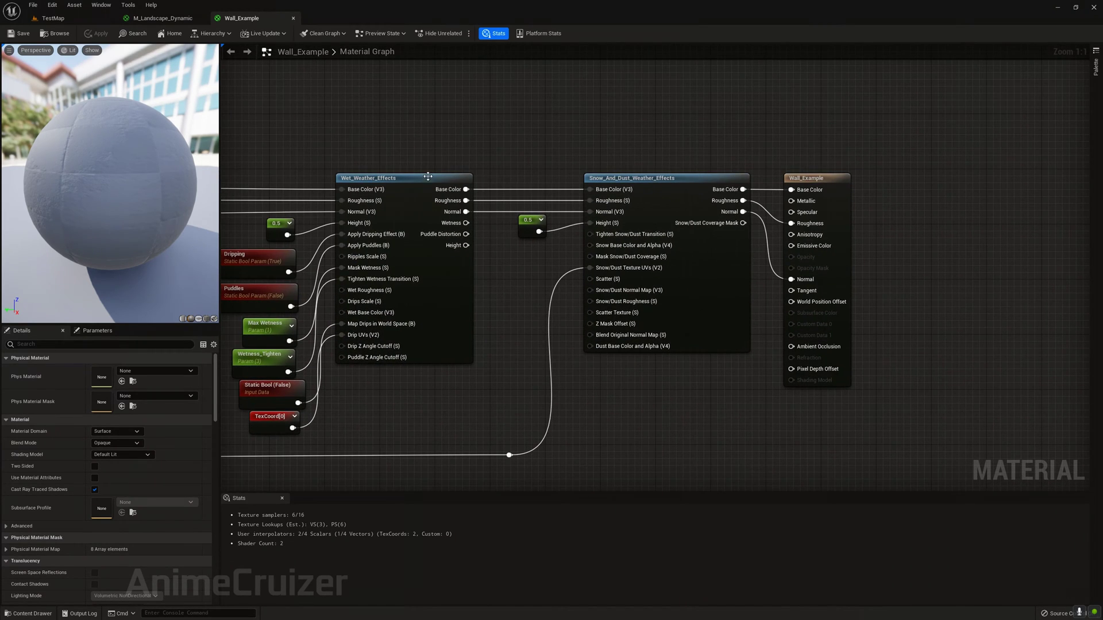
pyautogui.click(293, 18)
pyautogui.click(75, 20)
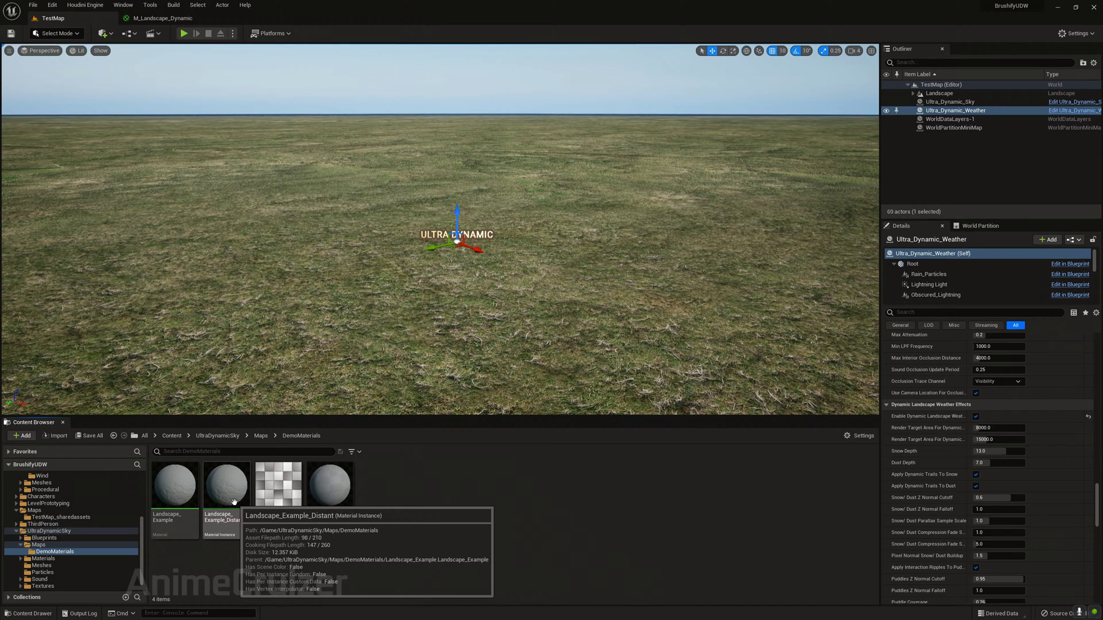
# Step: Open the Landscape_Example material, examine how its Dynamic_Landscape_Weather_Effects node feeds the material output, and close it
pyautogui.doubleClick(174, 486)
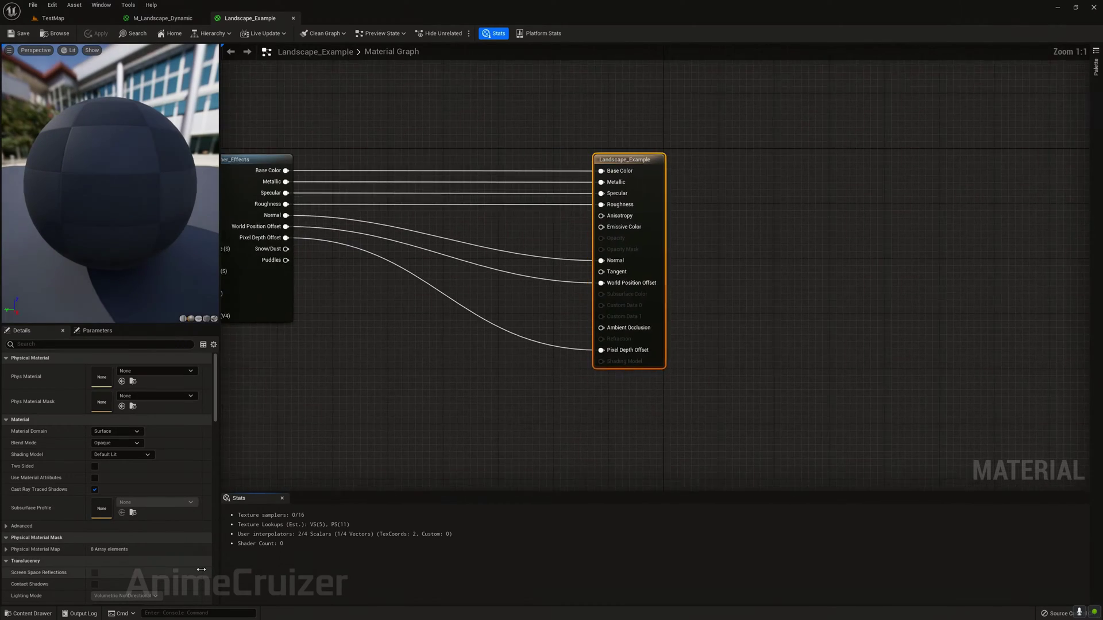
pyautogui.click(564, 389)
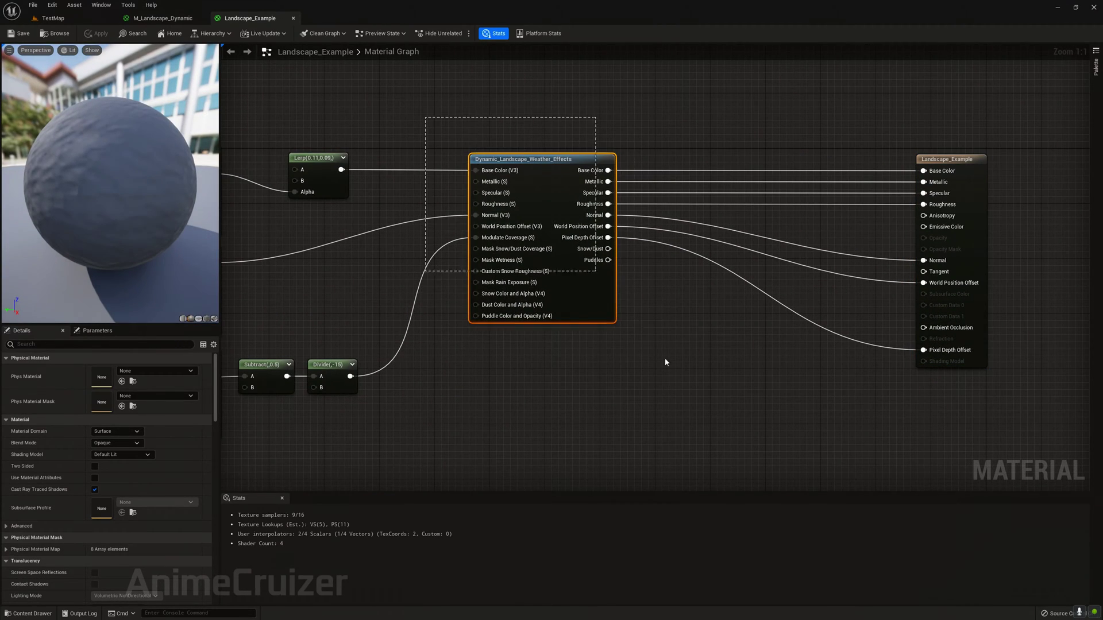
pyautogui.moveTo(665, 363); pyautogui.dragTo(661, 364)
pyautogui.click(651, 365)
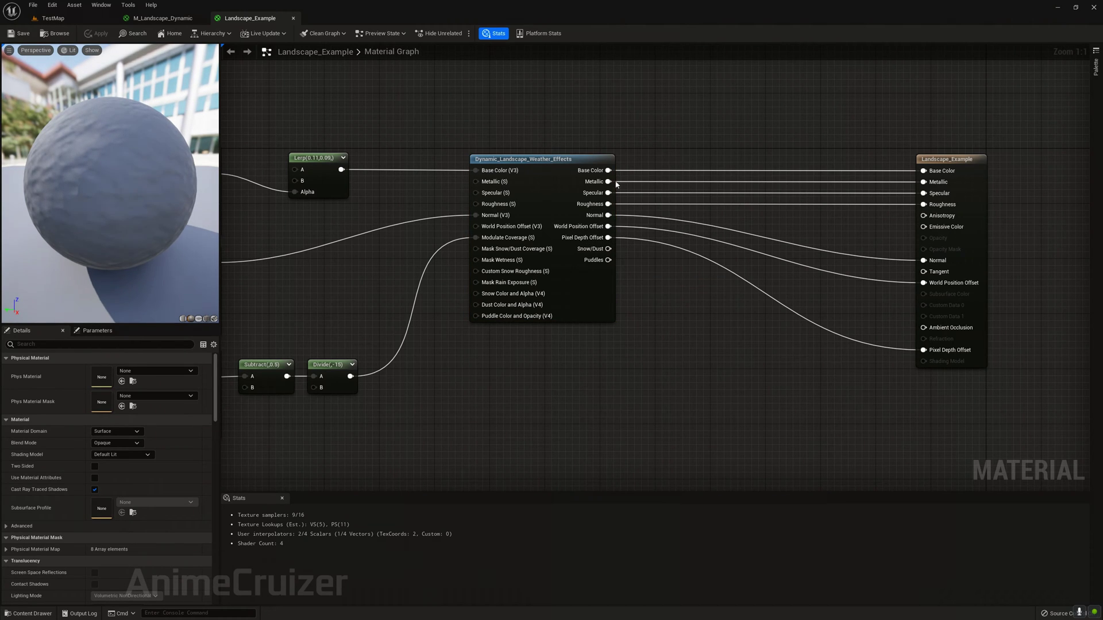
pyautogui.click(293, 19)
pyautogui.moveTo(635, 359); pyautogui.dragTo(362, 402, button='right')
pyautogui.scroll(1, 362, 401)
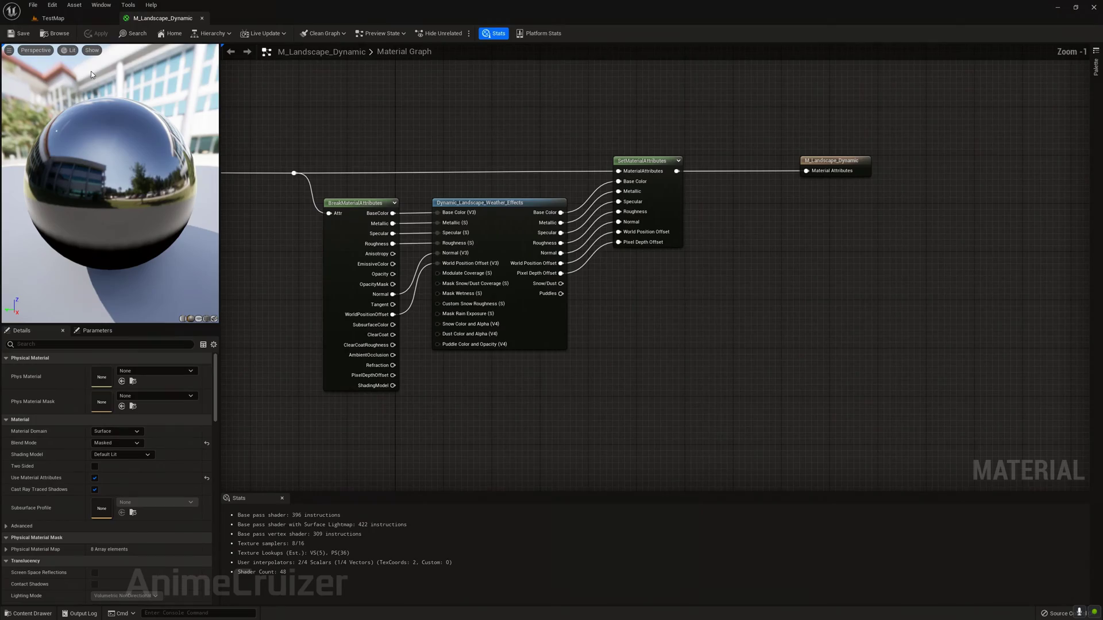
# Step: In TestMap, set the Weather preset of the Ultra_Dynamic_Weather actor to Rain
pyautogui.click(53, 18)
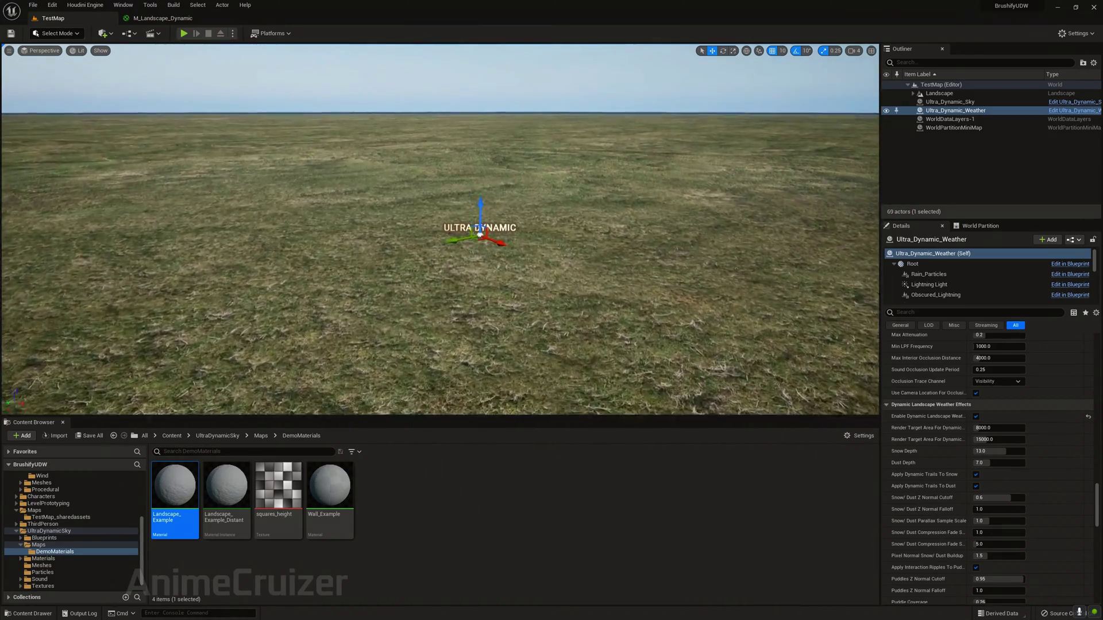
pyautogui.scroll(5, 905, 430)
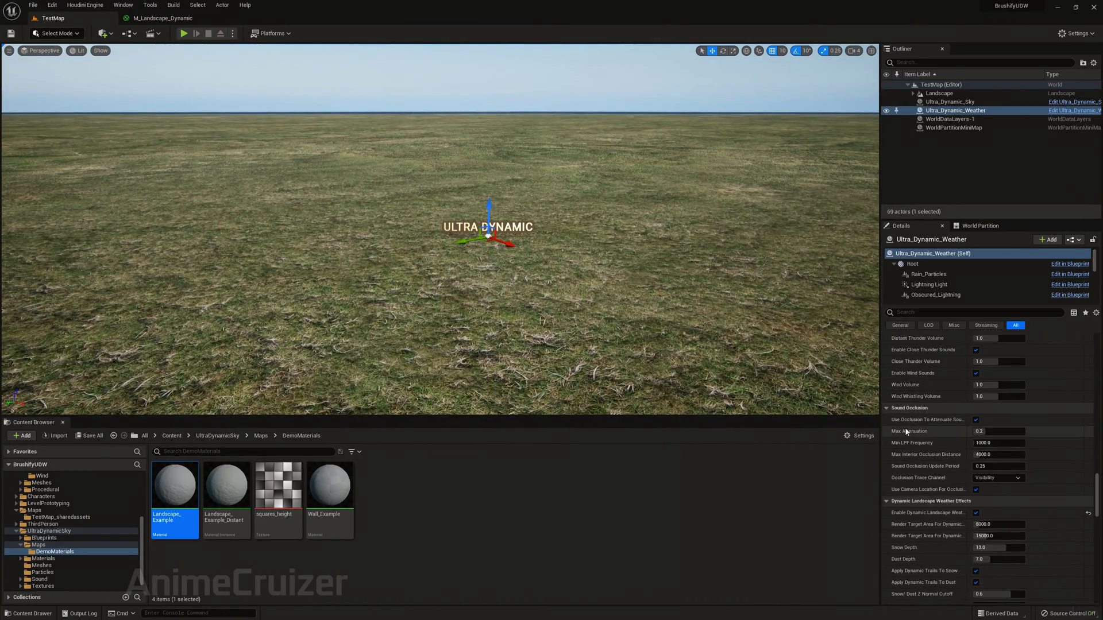
pyautogui.scroll(10, 905, 429)
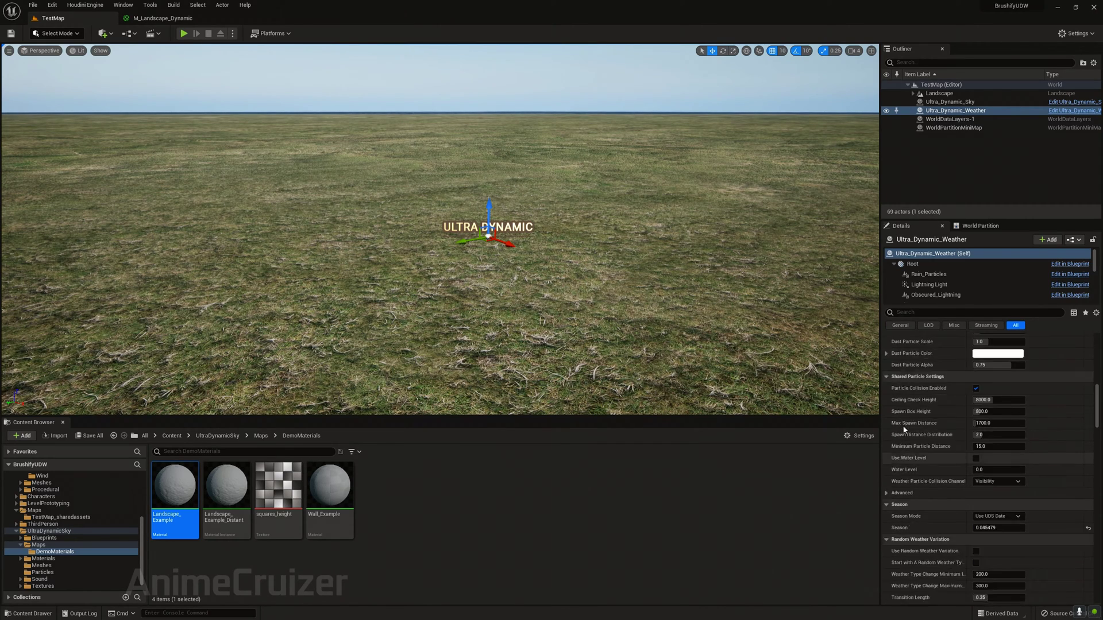
pyautogui.scroll(8, 899, 430)
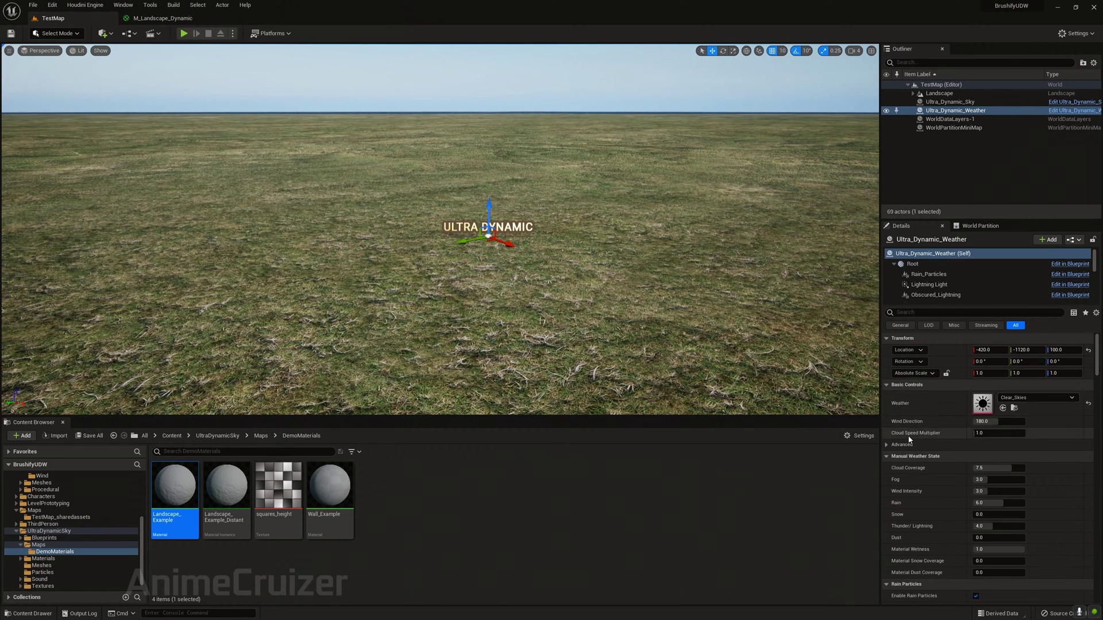
pyautogui.click(1032, 398)
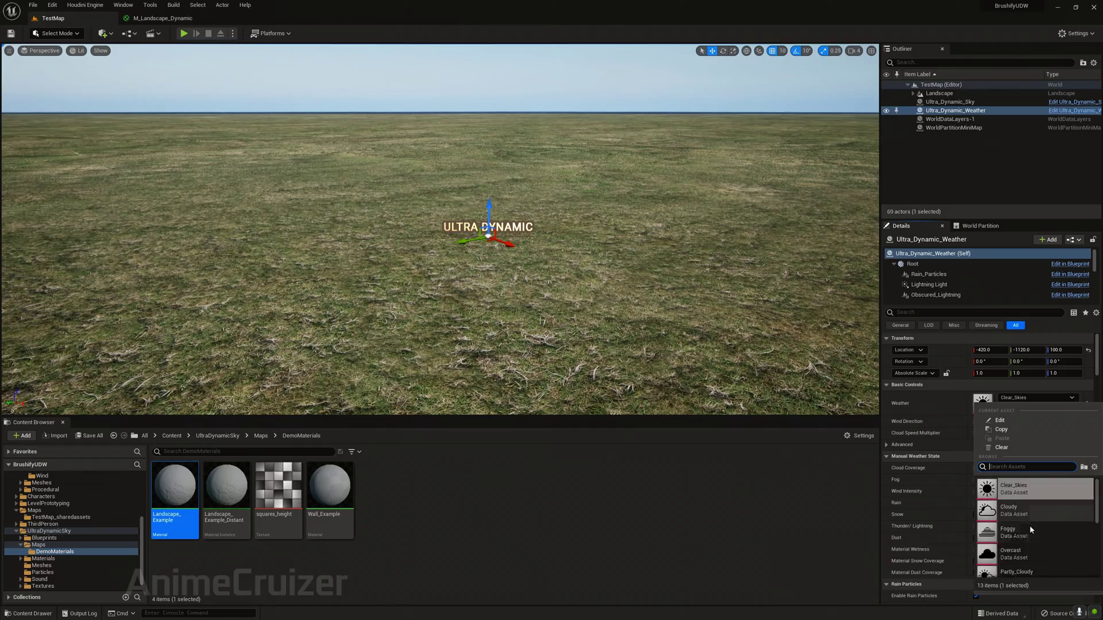
pyautogui.click(1034, 551)
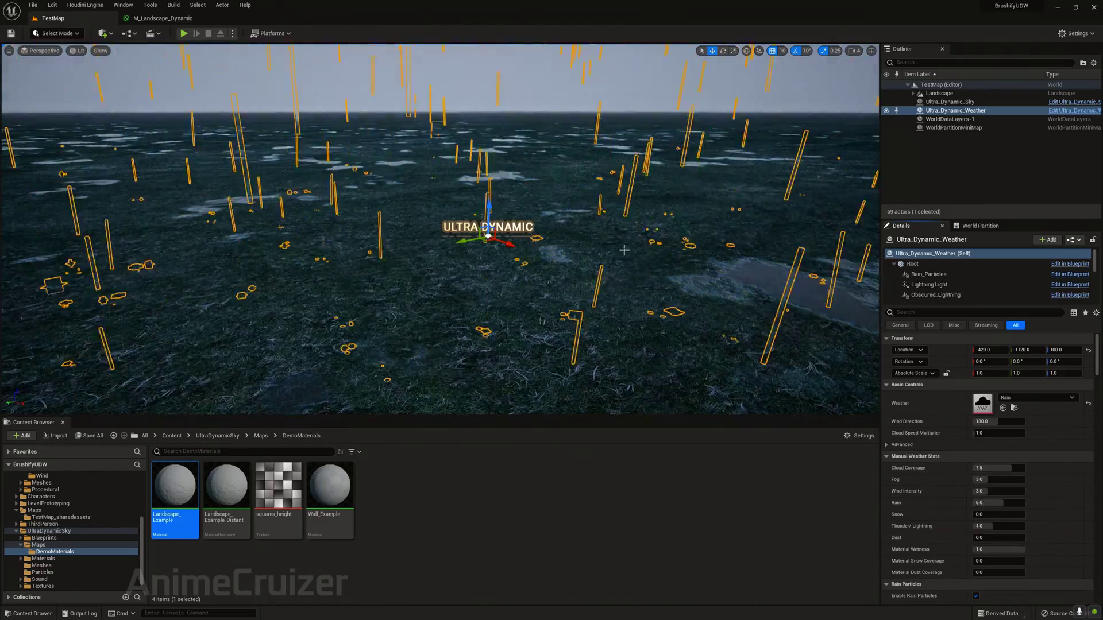
# Step: Playtest the level by running the character across the rainy landscape, stop it, and inspect the ground puddles
pyautogui.moveTo(439, 230)
pyautogui.mouseDown(button='right')
pyautogui.moveTo(517, 224)
pyautogui.moveTo(568, 189)
pyautogui.moveTo(568, 327)
pyautogui.moveTo(569, 201)
pyautogui.moveTo(589, 201)
pyautogui.moveTo(563, 178)
pyautogui.moveTo(560, 201)
pyautogui.mouseUp(button='right')
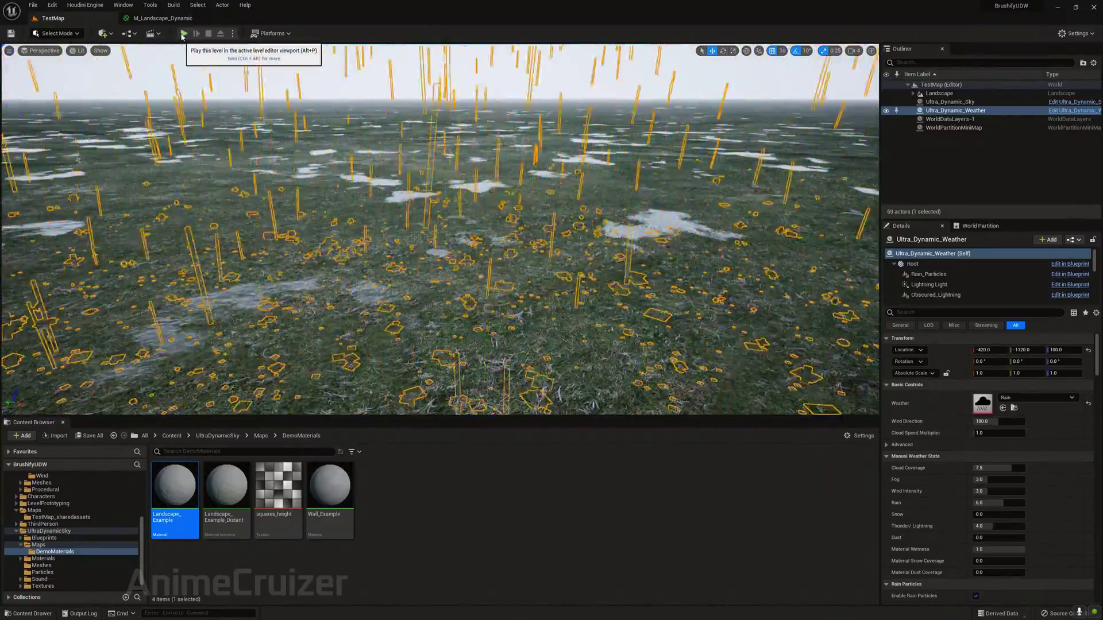
pyautogui.click(182, 35)
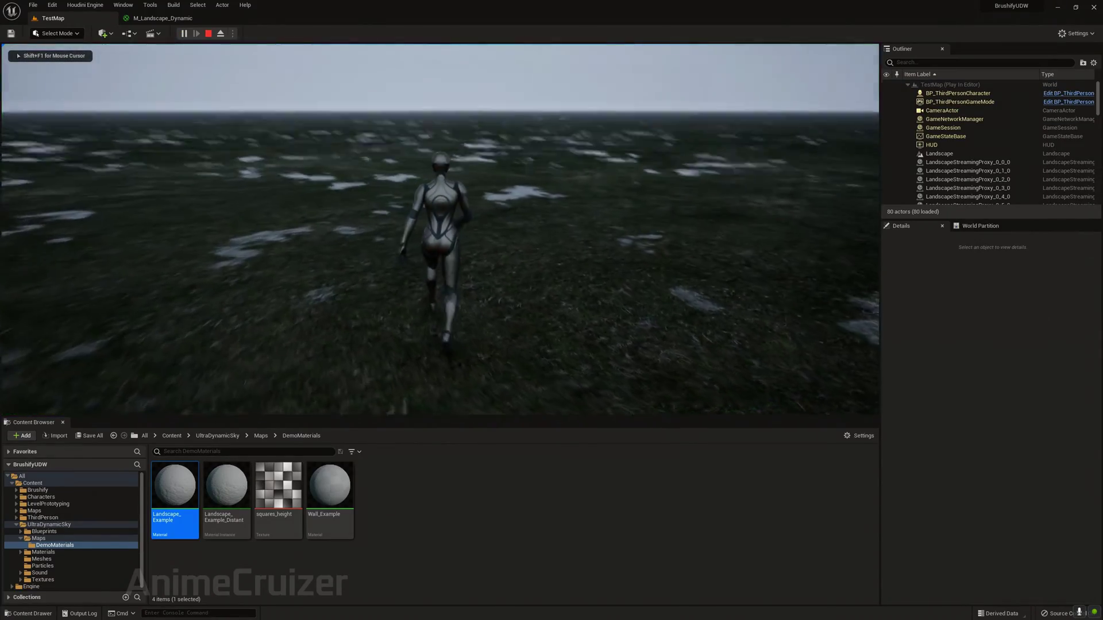
pyautogui.press('w')
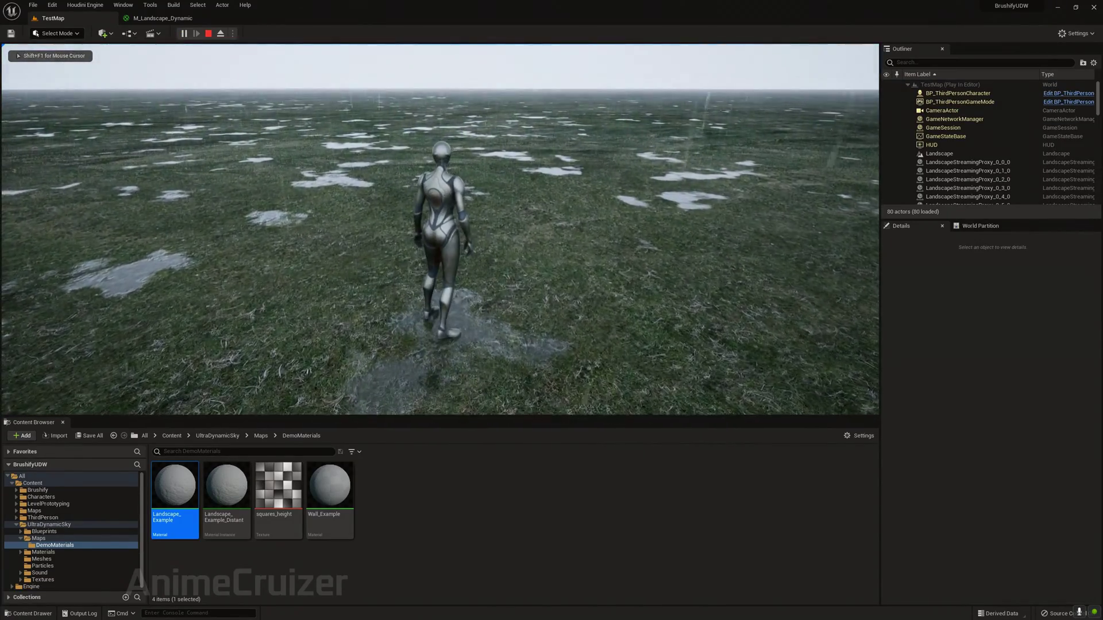
pyautogui.press('w')
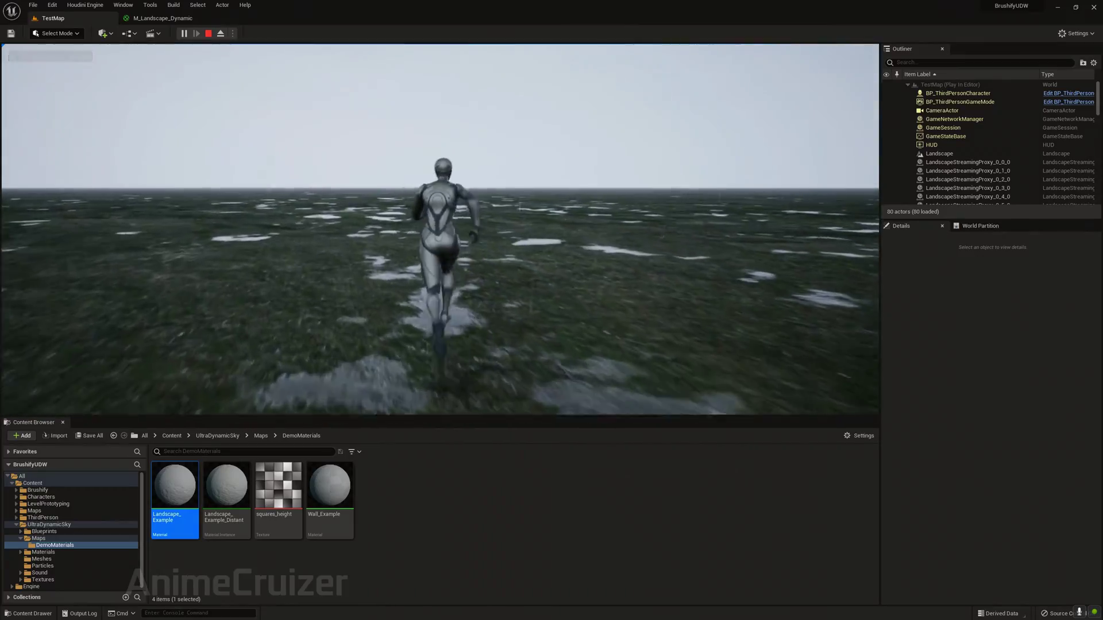
pyautogui.press('Escape')
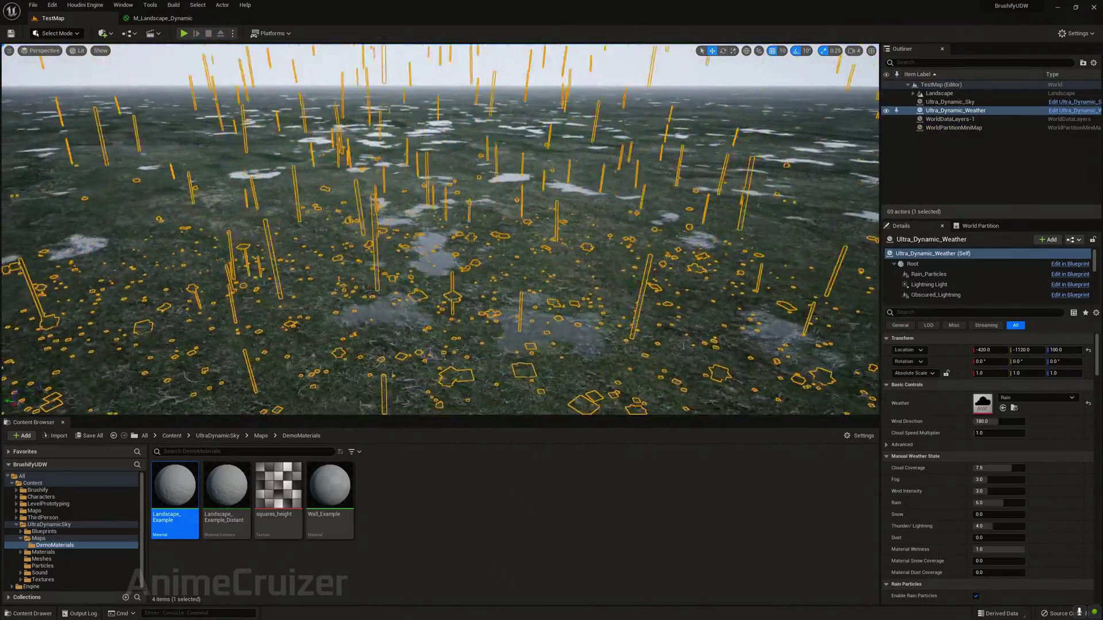
pyautogui.moveTo(440, 228)
pyautogui.mouseDown(button='right')
pyautogui.moveTo(440, 143)
pyautogui.moveTo(459, 144)
pyautogui.moveTo(459, 224)
pyautogui.mouseUp(button='right')
pyautogui.press('e')
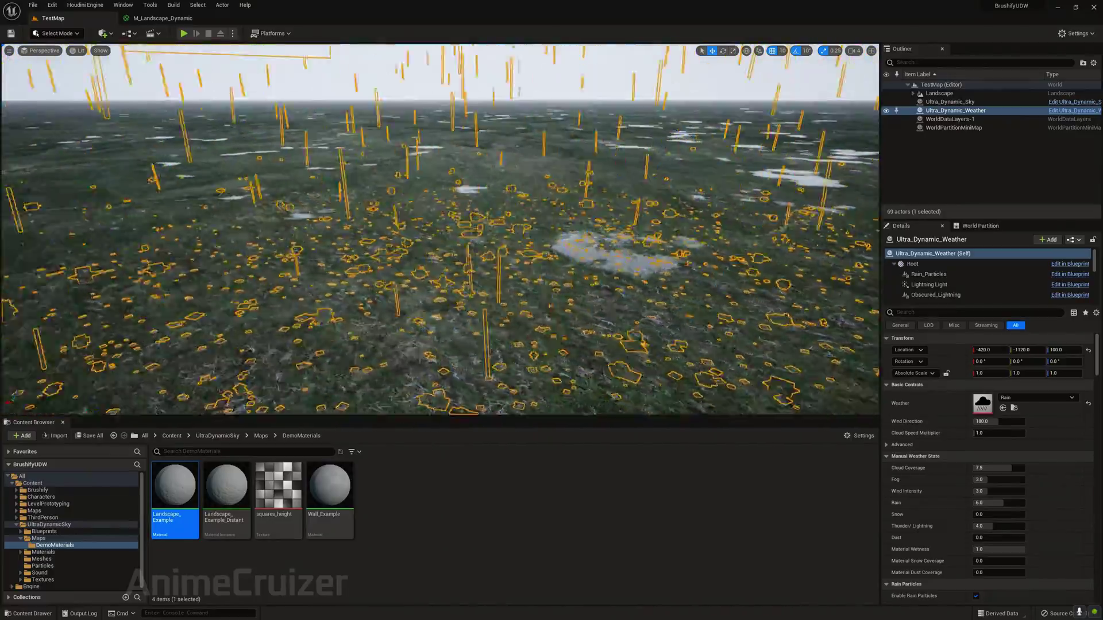
pyautogui.press('w')
pyautogui.moveTo(440, 229)
pyautogui.mouseDown(button='right')
pyautogui.moveTo(440, 279)
pyautogui.moveTo(440, 241)
pyautogui.mouseUp(button='right')
pyautogui.press('e')
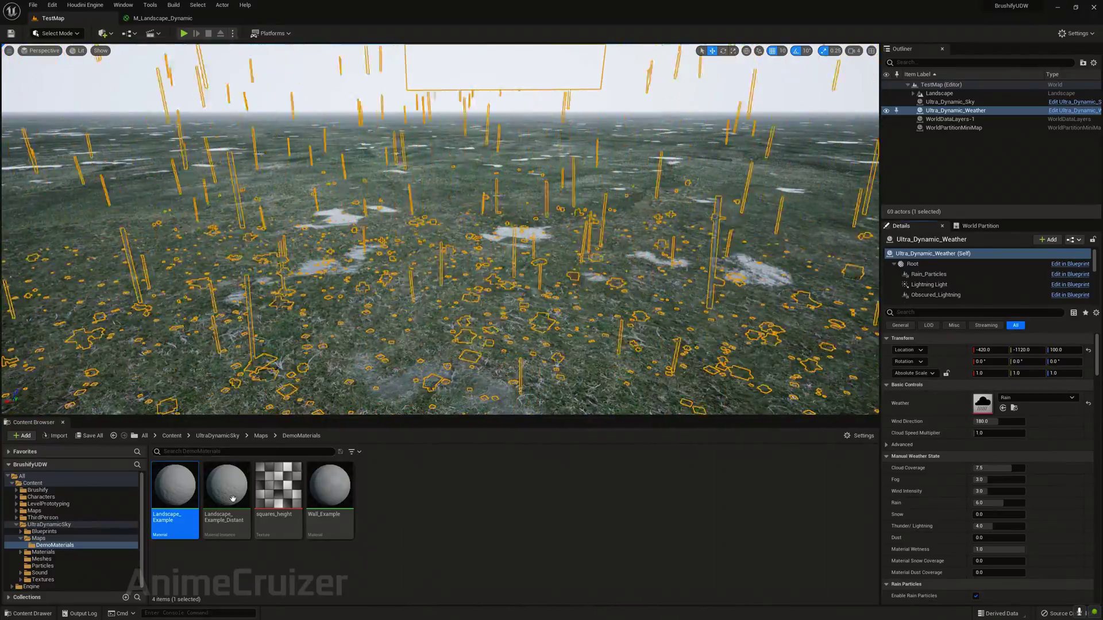
# Step: Open the BP_ThirdPersonCharacter blueprint from the ThirdPerson Blueprints folder and show the character in its 3D preview
pyautogui.click(42, 518)
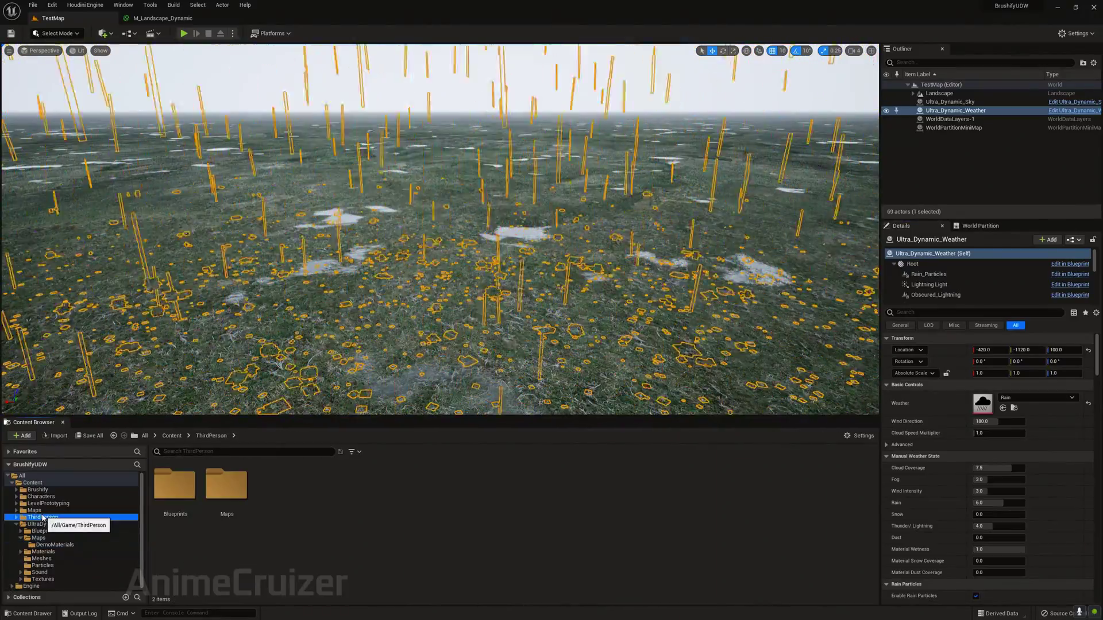
pyautogui.doubleClick(175, 508)
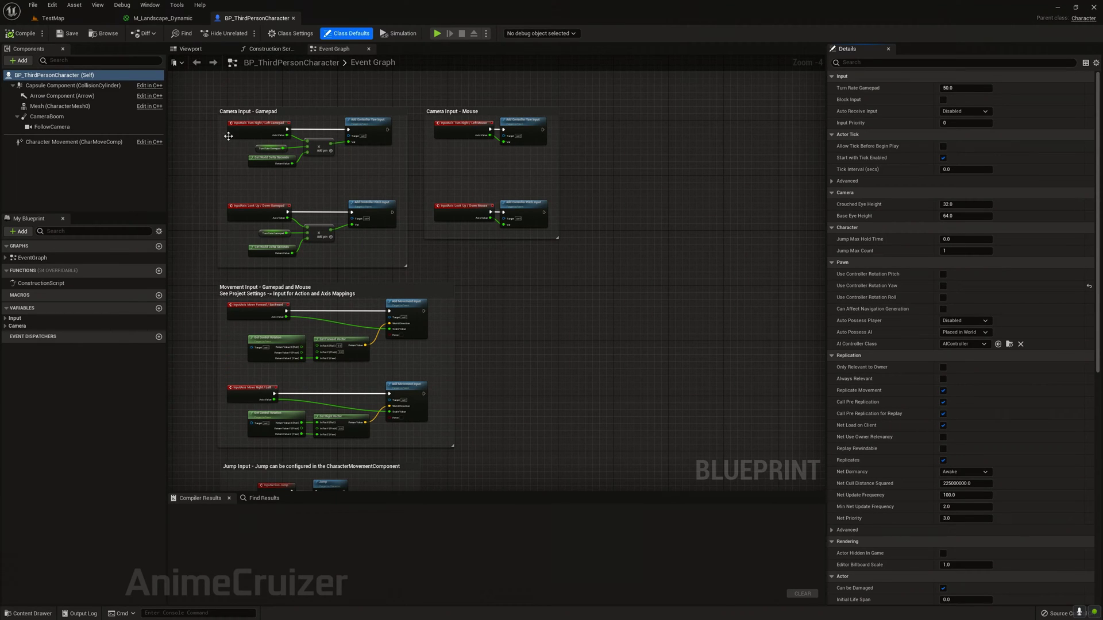
pyautogui.click(202, 51)
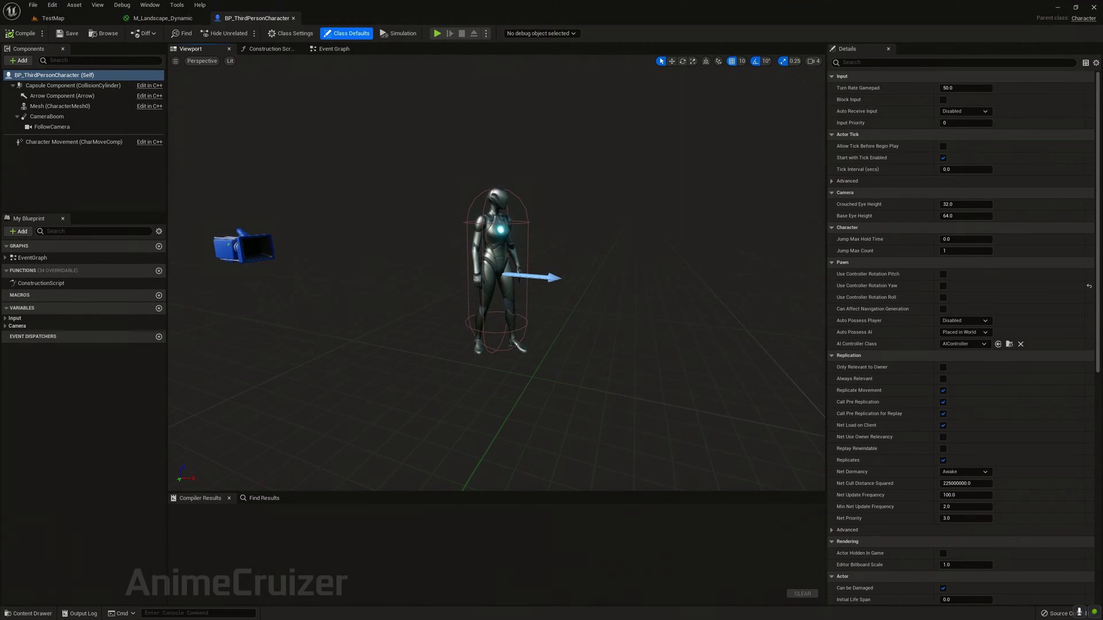
pyautogui.moveTo(437, 182); pyautogui.dragTo(437, 138, button='right')
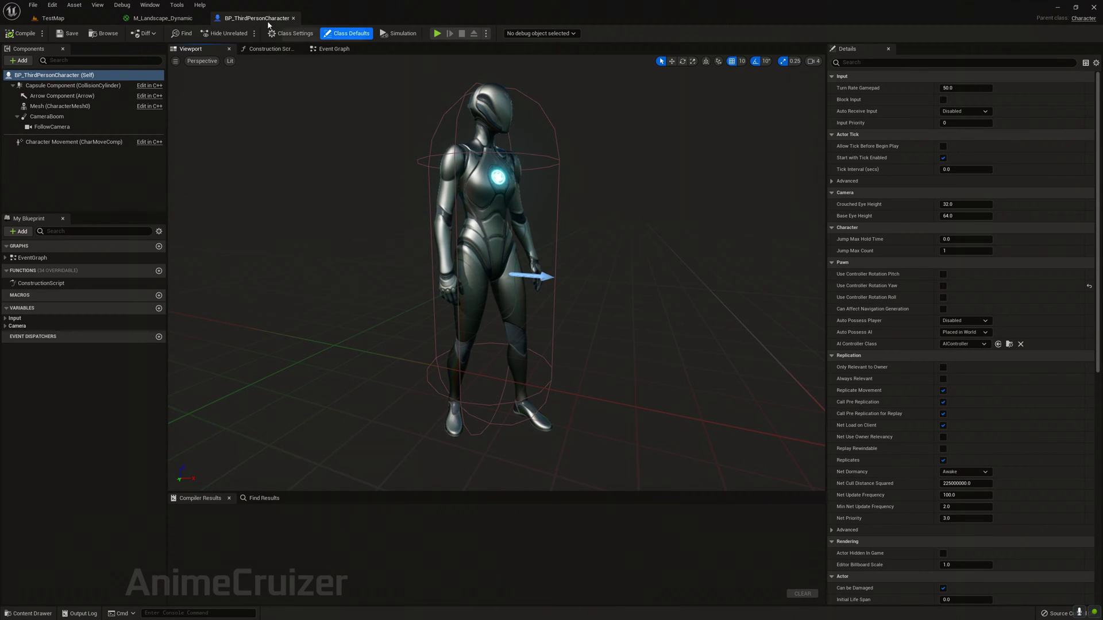
# Step: Add a DLWE_Interaction component under the character's Mesh and name it DLWE_Left
pyautogui.click(46, 107)
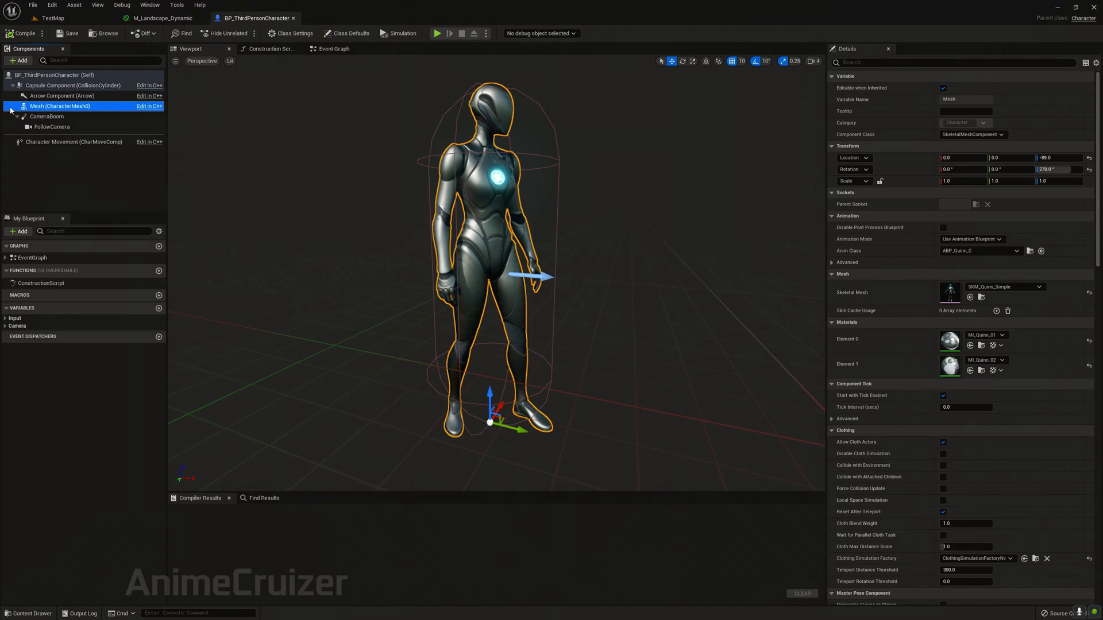
pyautogui.click(21, 61)
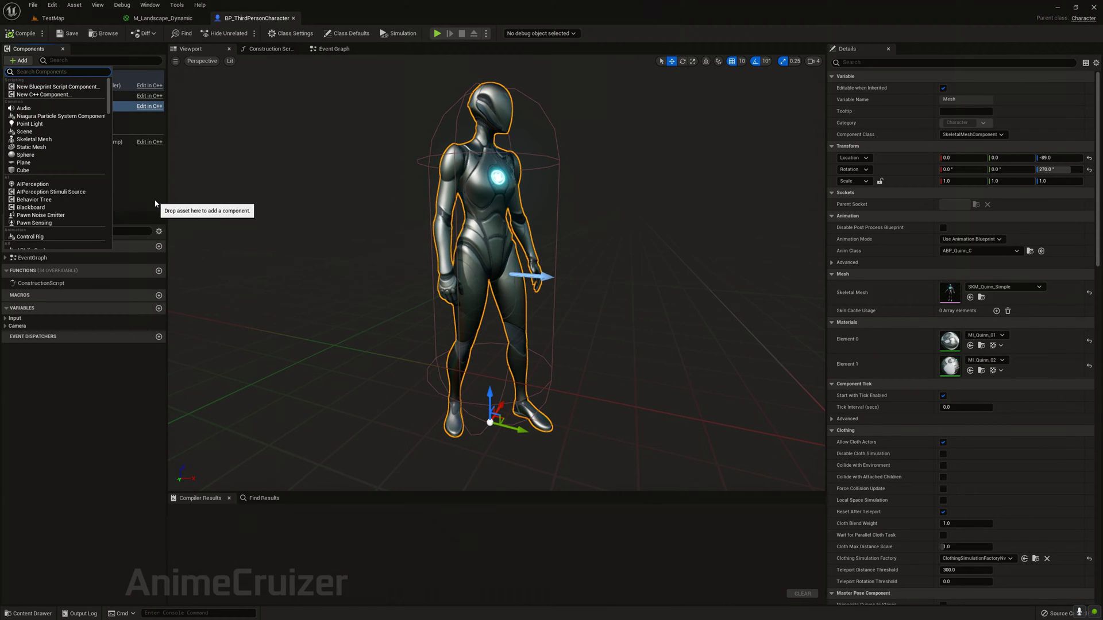
pyautogui.write('DLWE')
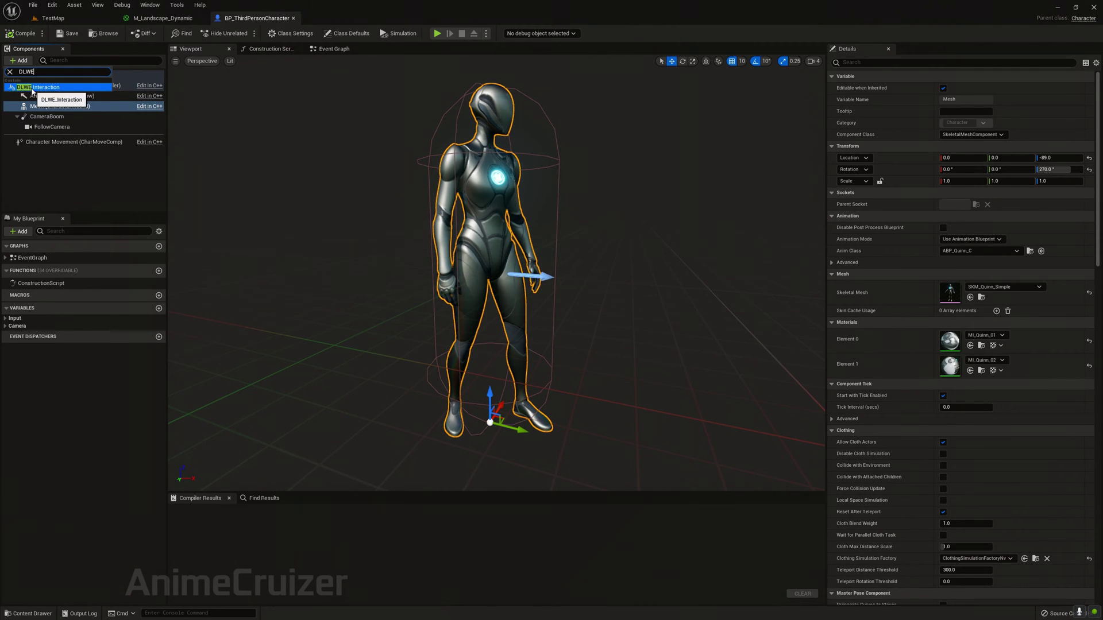
pyautogui.click(33, 89)
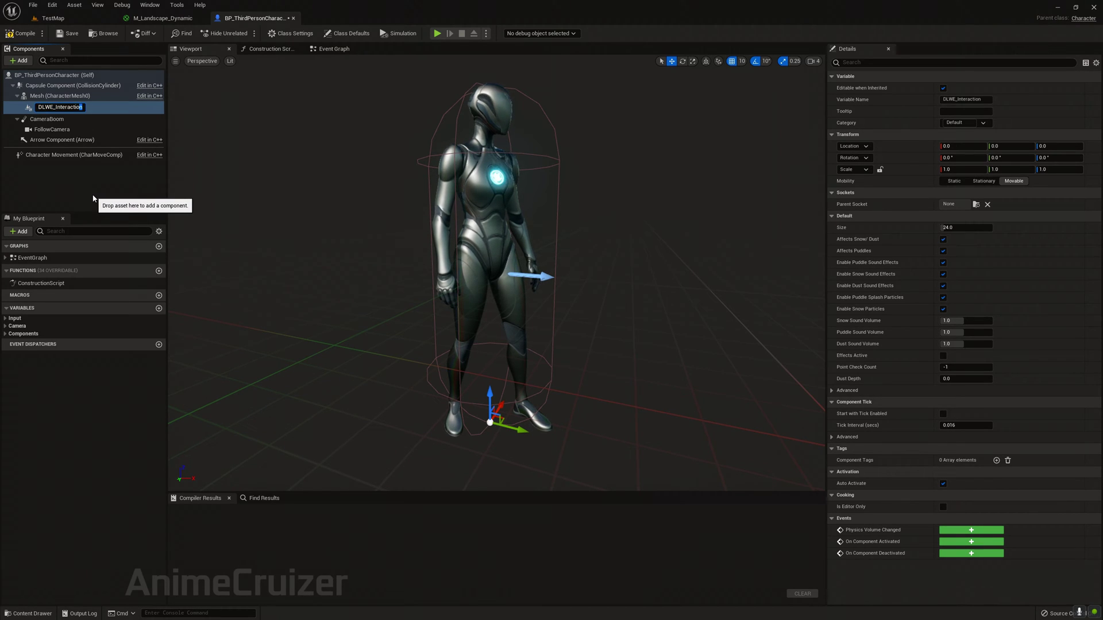
pyautogui.write('Lef')
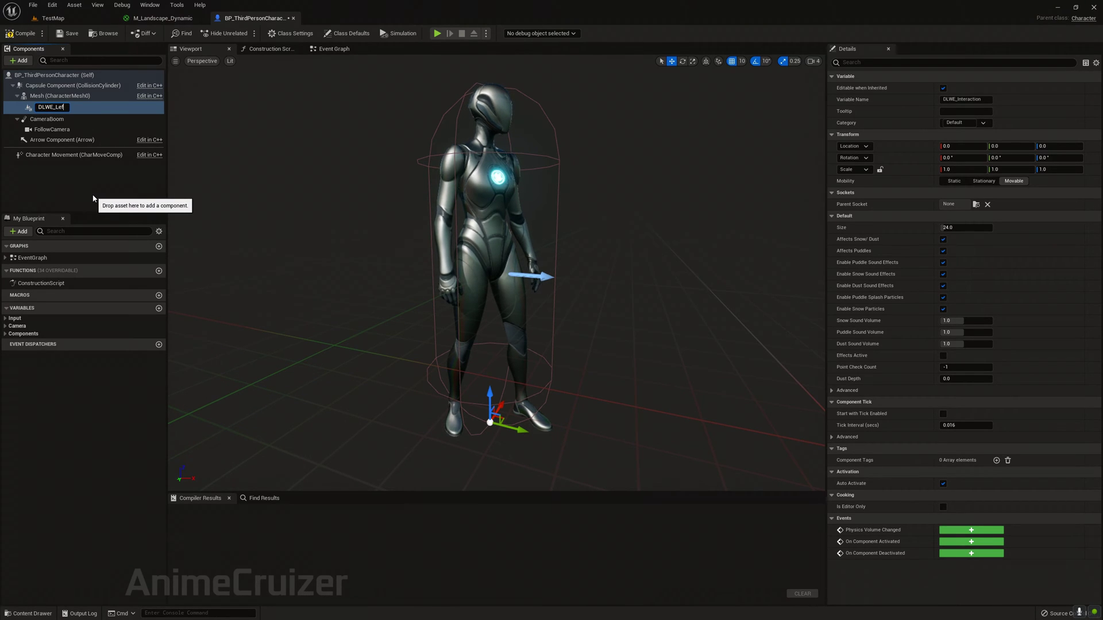
pyautogui.write('t')
pyautogui.press('Return')
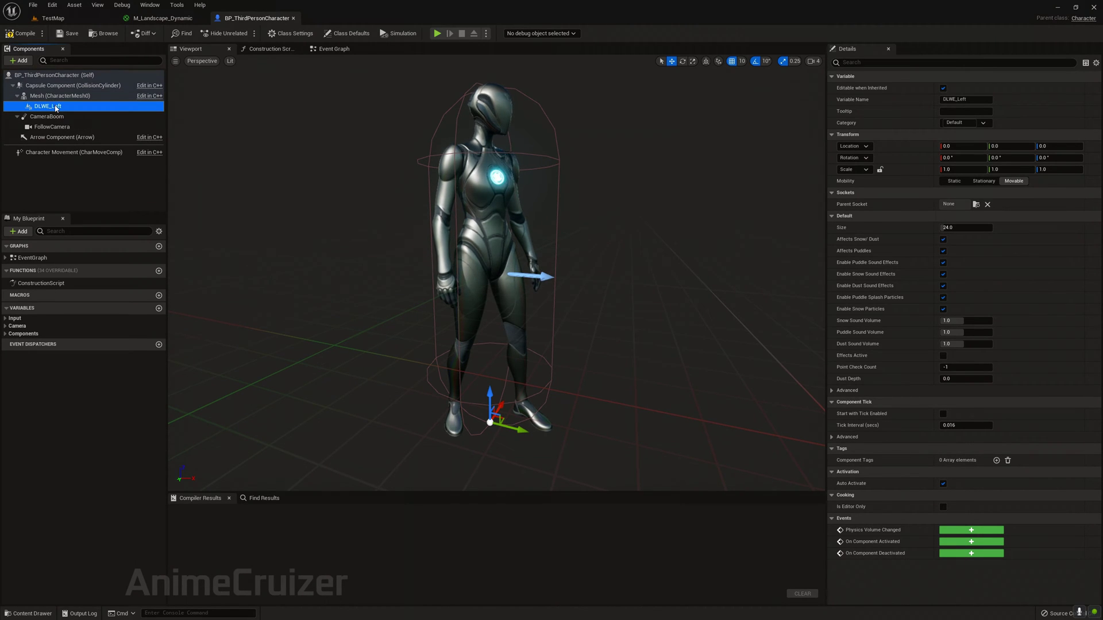
# Step: Duplicate the DLWE_Left component under the Mesh and name the copy DLWE_Right
pyautogui.click(21, 60)
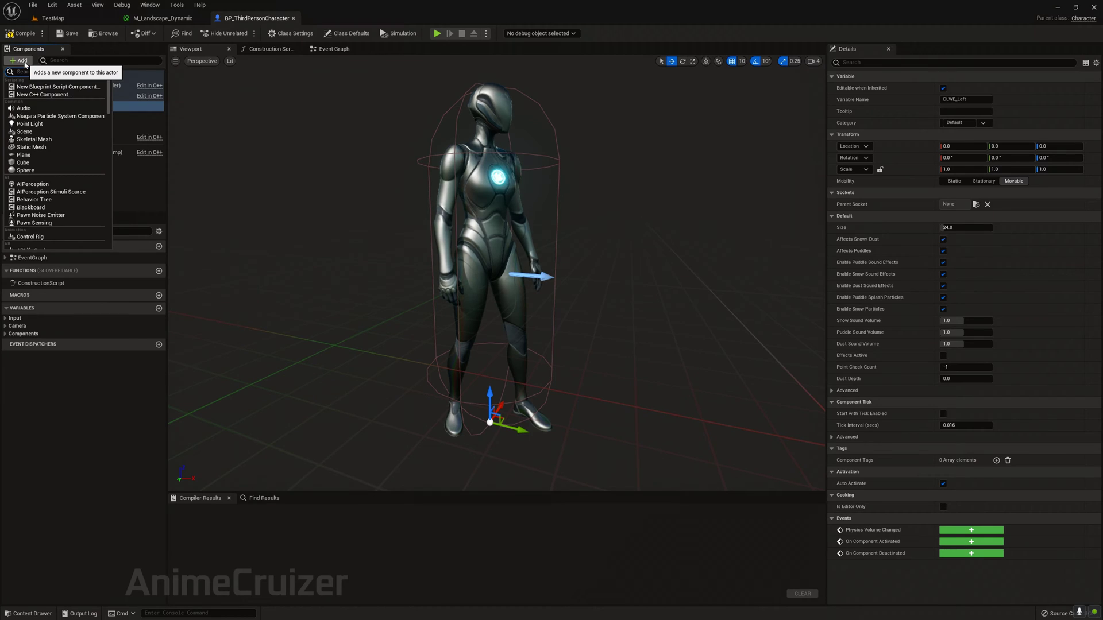
pyautogui.click(130, 195)
pyautogui.click(47, 107)
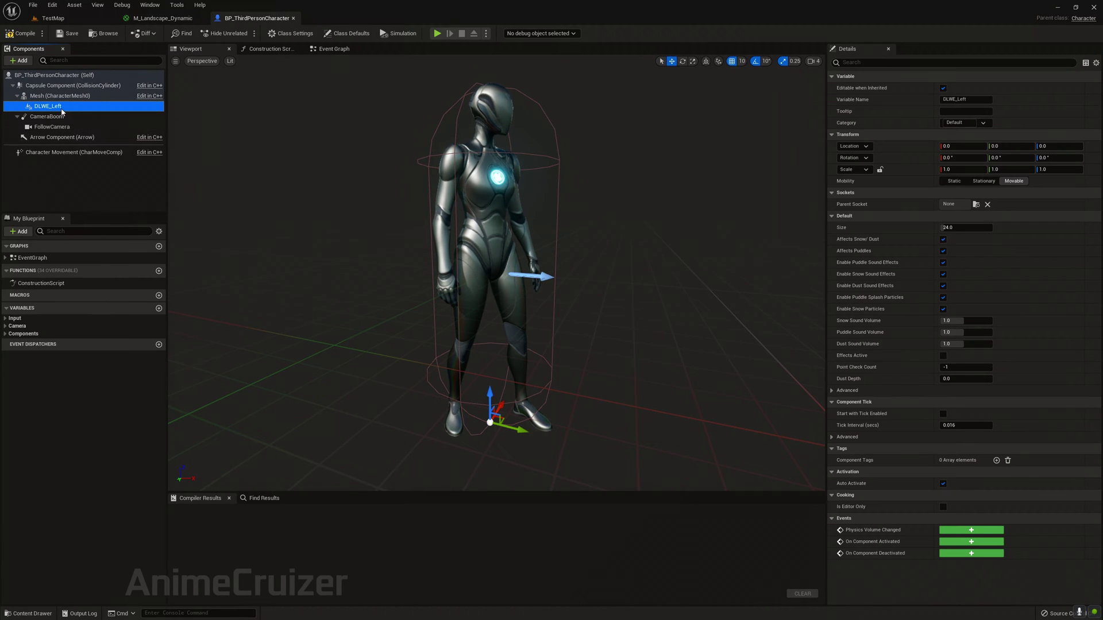
pyautogui.rightClick(62, 112)
pyautogui.click(95, 171)
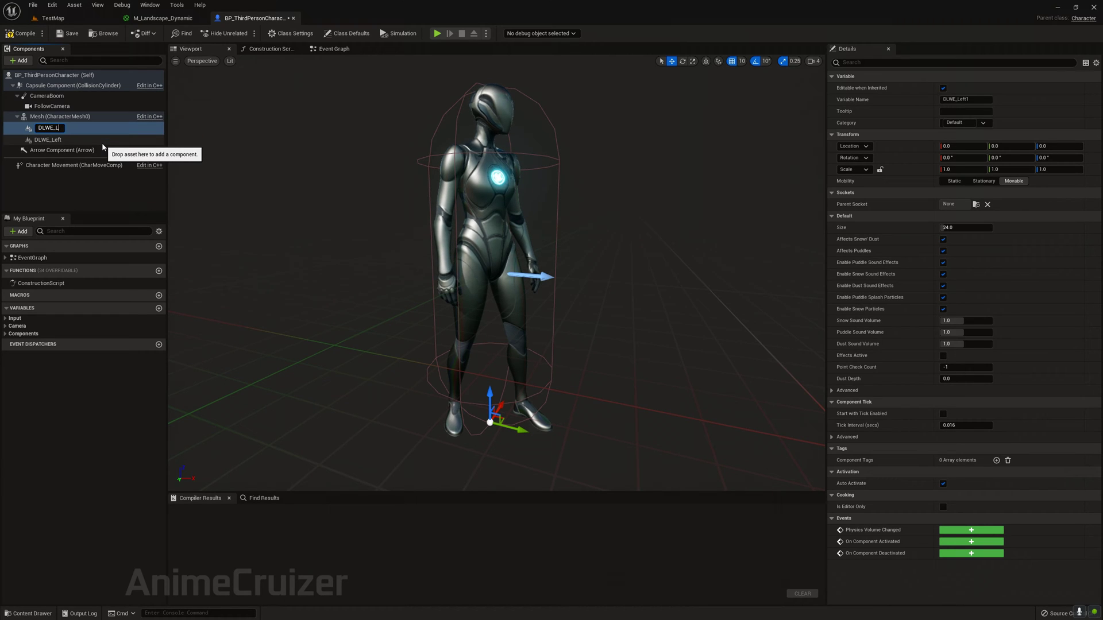
pyautogui.write('DLWE_Right')
pyautogui.press('Return')
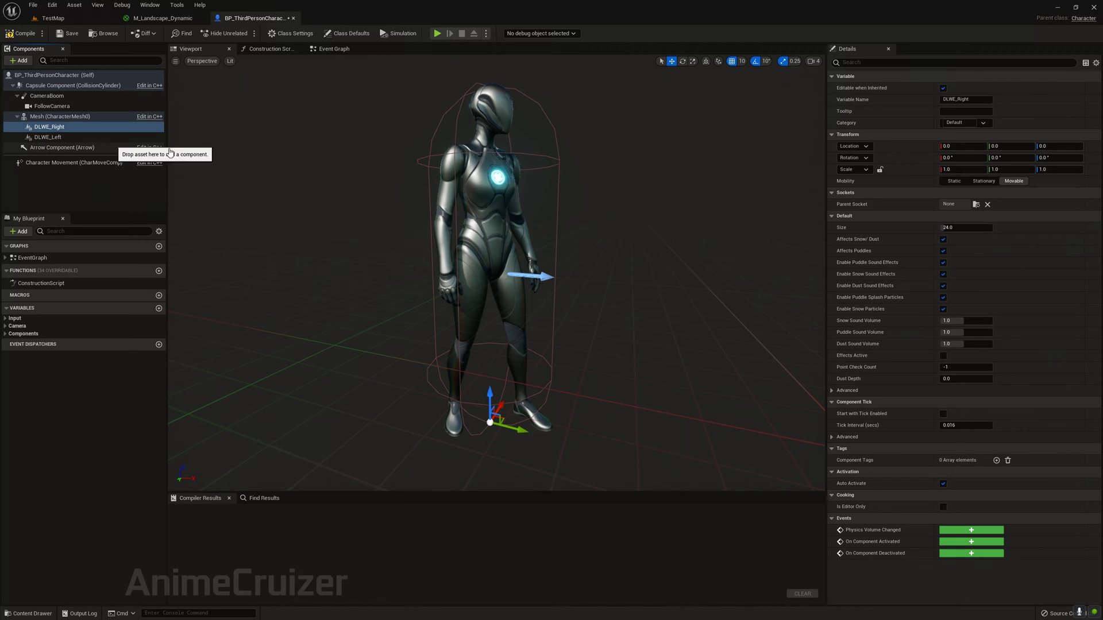
# Step: Attach the DLWE_Right component to the foot_r bone of the character mesh as its parent socket
pyautogui.moveTo(268, 207); pyautogui.dragTo(820, 196, button='right')
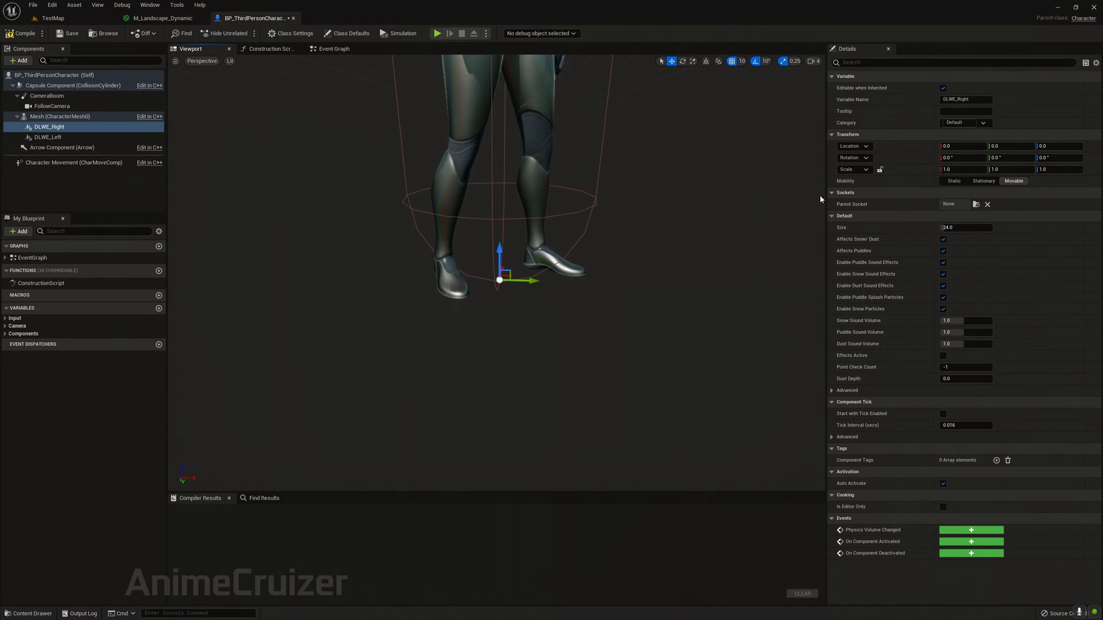
pyautogui.click(975, 205)
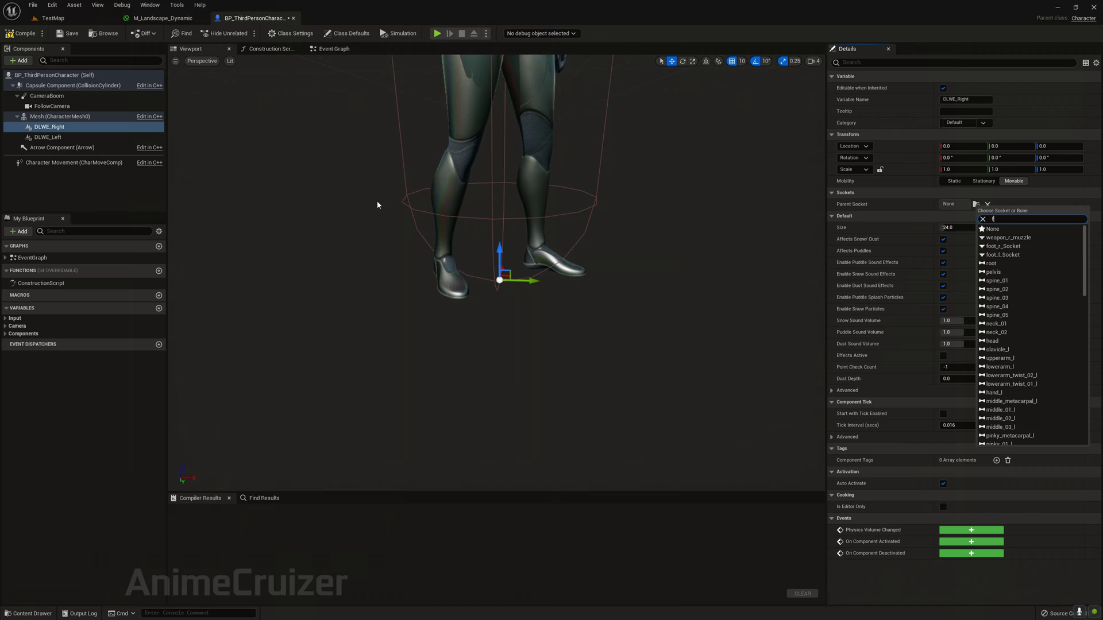
pyautogui.write('foot_r')
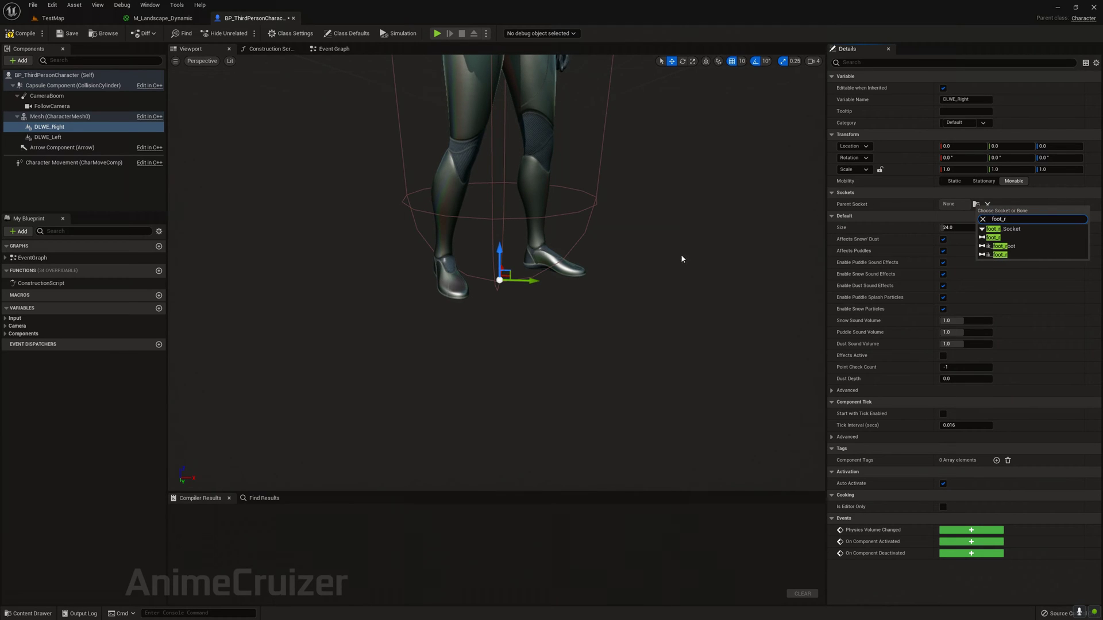
pyautogui.click(992, 238)
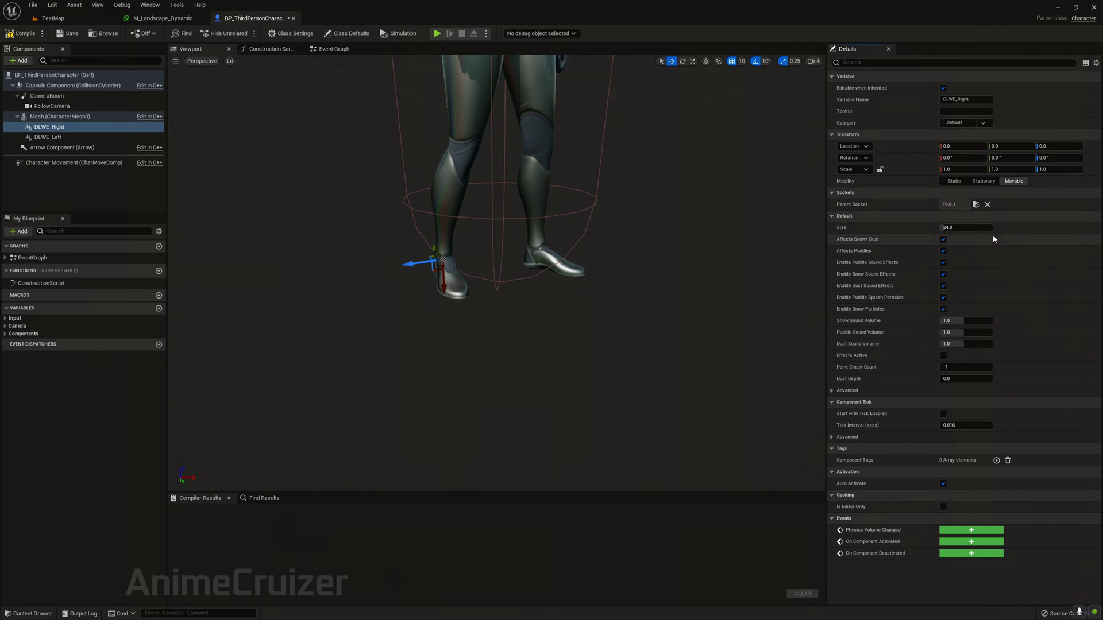
# Step: Attach the DLWE_Left component to the foot_l bone of the character mesh as its parent socket
pyautogui.click(61, 138)
pyautogui.click(976, 204)
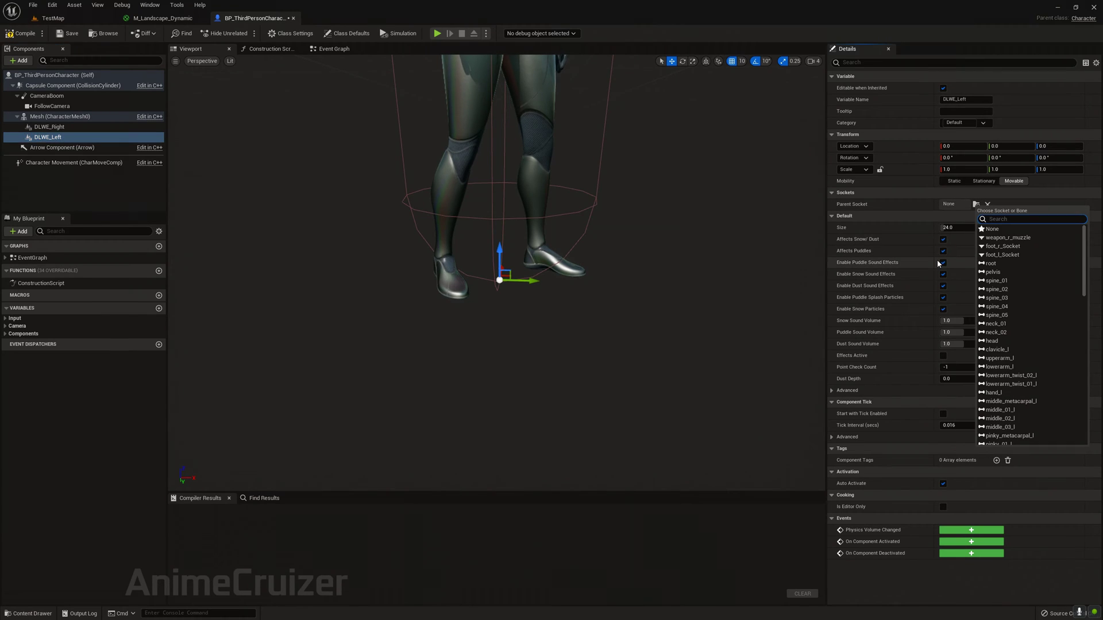
pyautogui.write('foot_l')
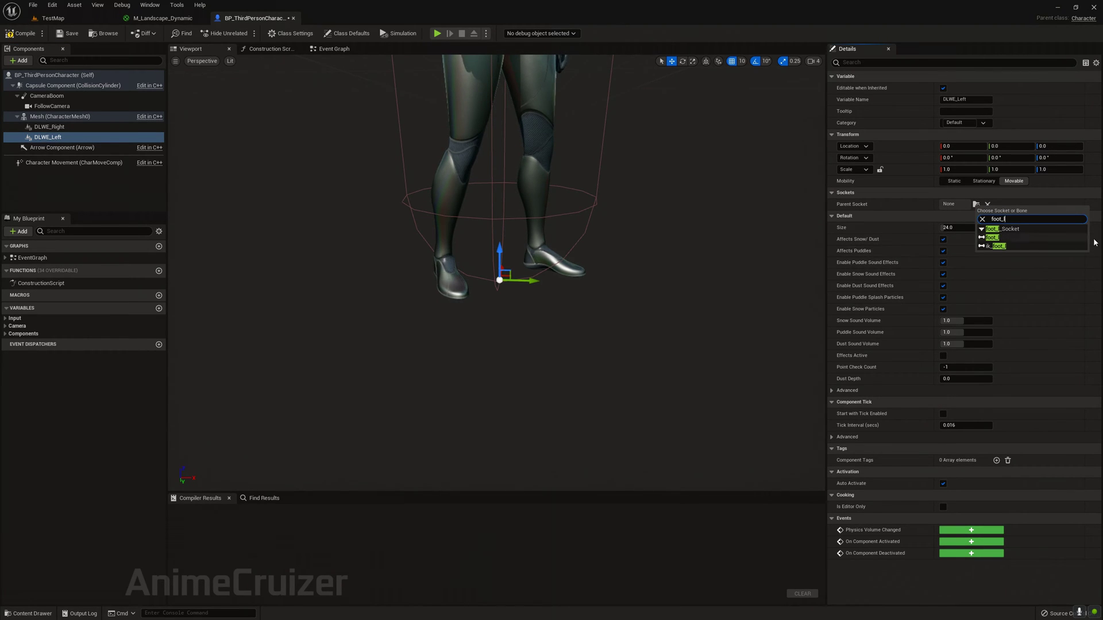
pyautogui.click(992, 237)
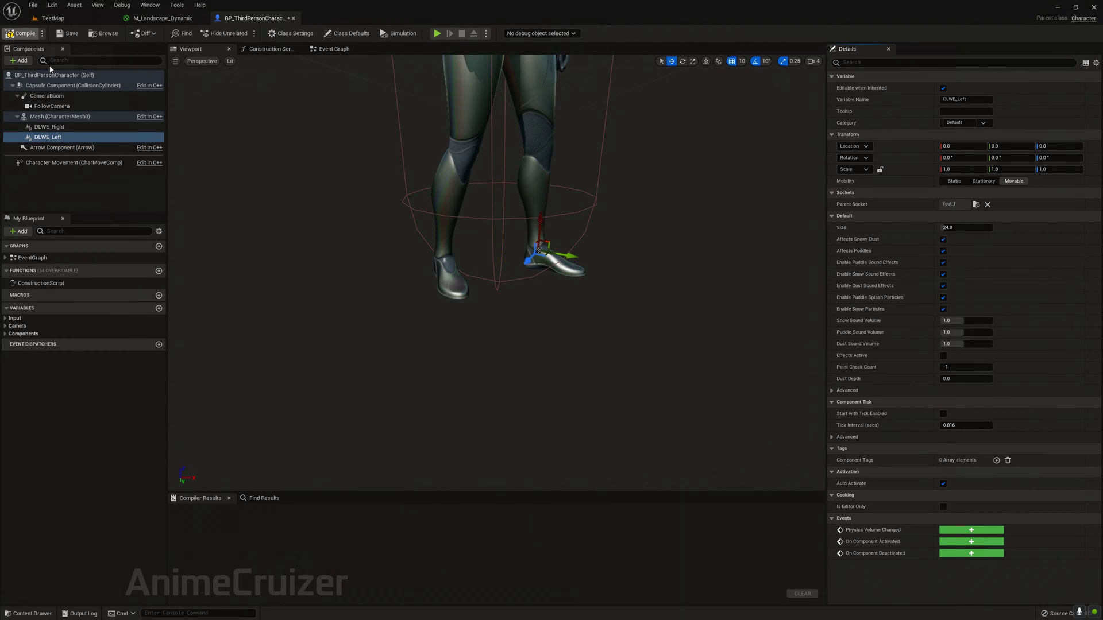
# Step: Turn off grid snapping and move DLWE_Left down and forward from the ankle to the middle of the left foot
pyautogui.moveTo(496, 272); pyautogui.dragTo(520, 273, button='right')
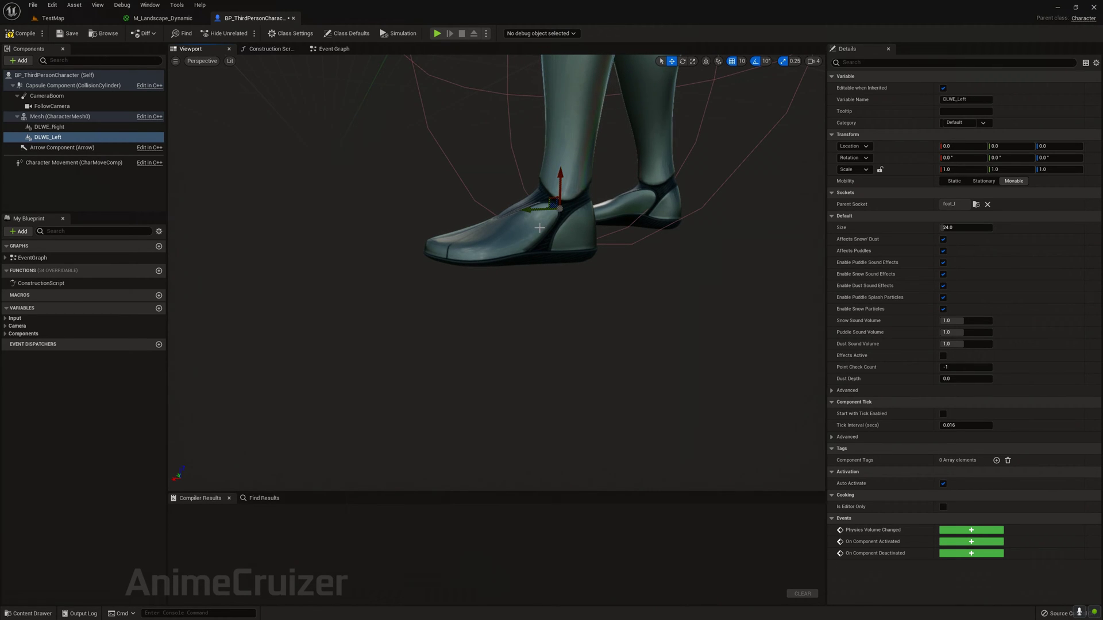
pyautogui.click(731, 61)
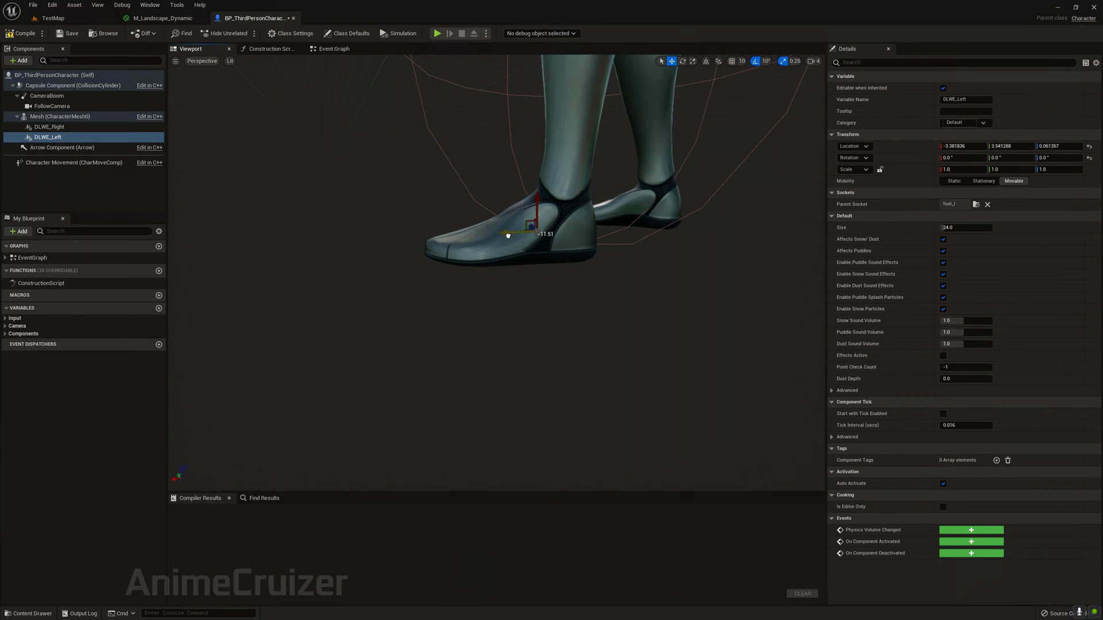
pyautogui.moveTo(536, 198); pyautogui.dragTo(356, 209, button='right')
pyautogui.moveTo(635, 152); pyautogui.dragTo(639, 151, button='right')
# Step: Move DLWE_Right down and forward into the middle of the right foot, at a location of about 3.31, -7.23, -0.02
pyautogui.click(80, 127)
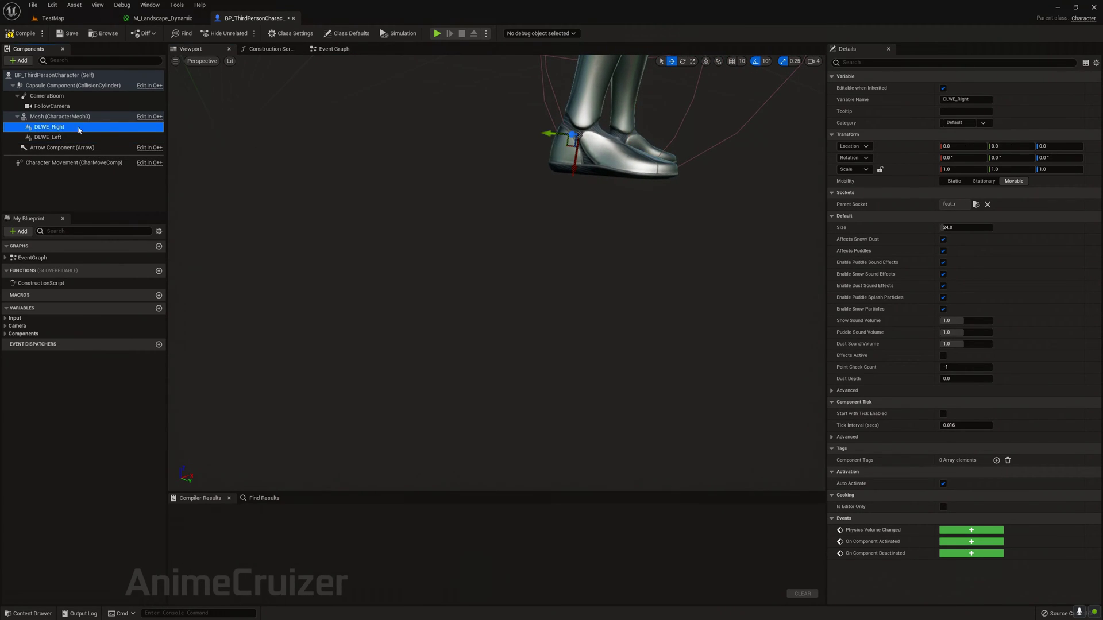
pyautogui.moveTo(558, 134); pyautogui.dragTo(554, 135)
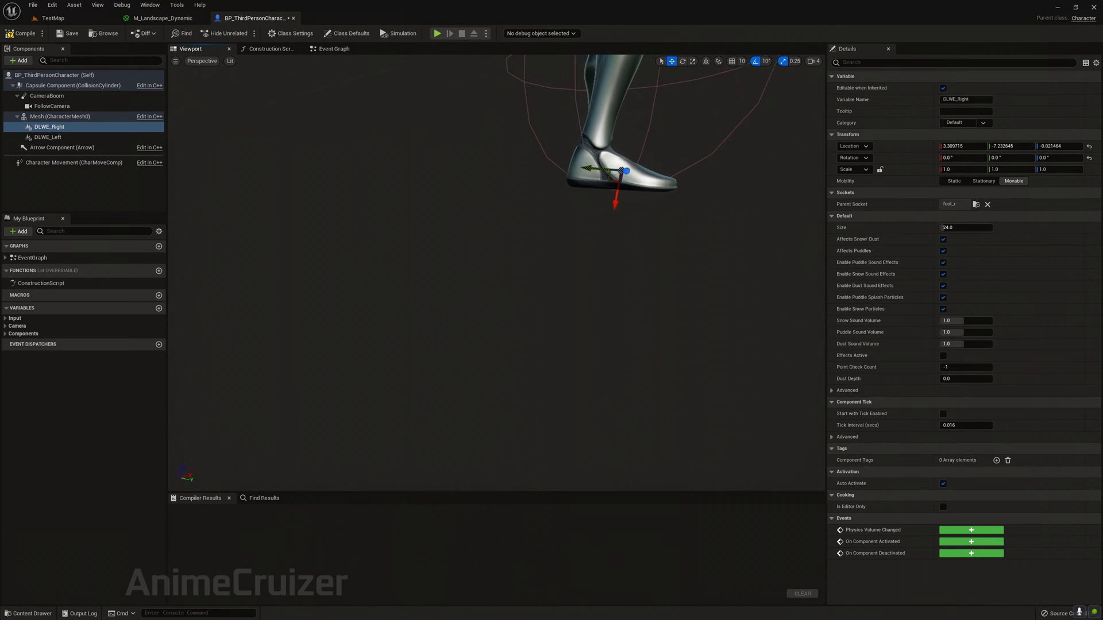
pyautogui.moveTo(621, 171); pyautogui.dragTo(598, 178, button='right')
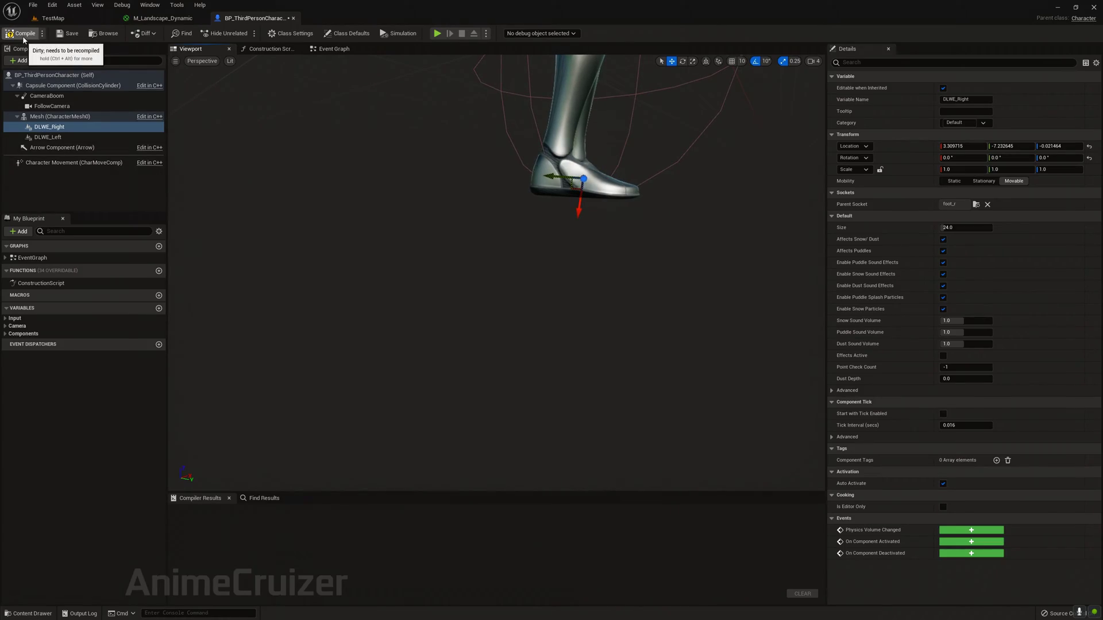
# Step: Compile and close the BP_ThirdPersonCharacter blueprint and return to the TestMap level
pyautogui.click(22, 36)
pyautogui.click(293, 18)
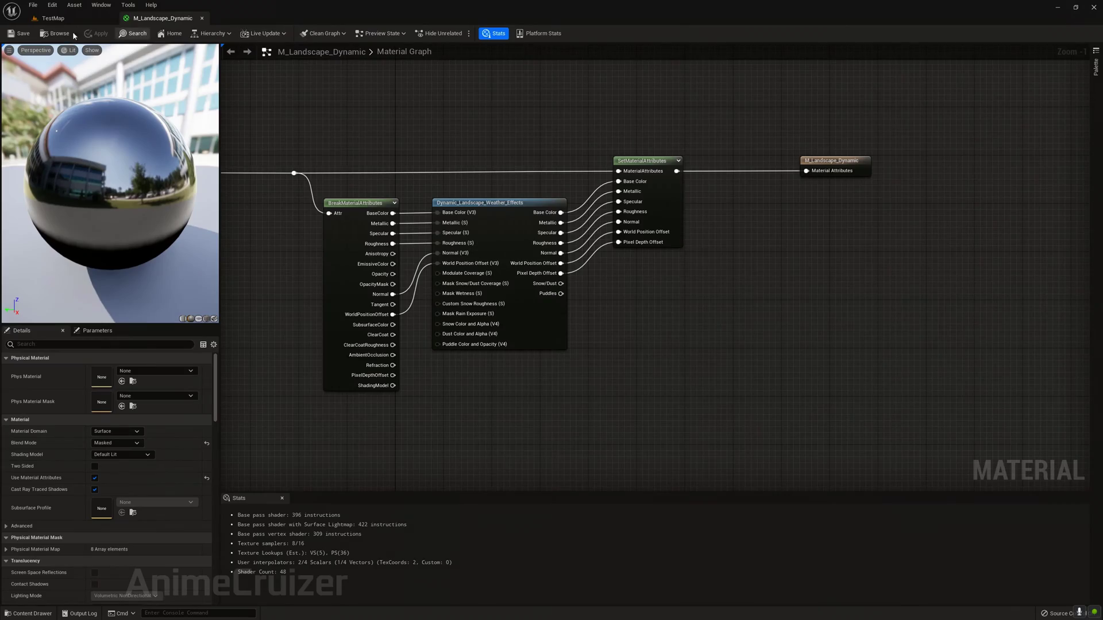
pyautogui.click(53, 18)
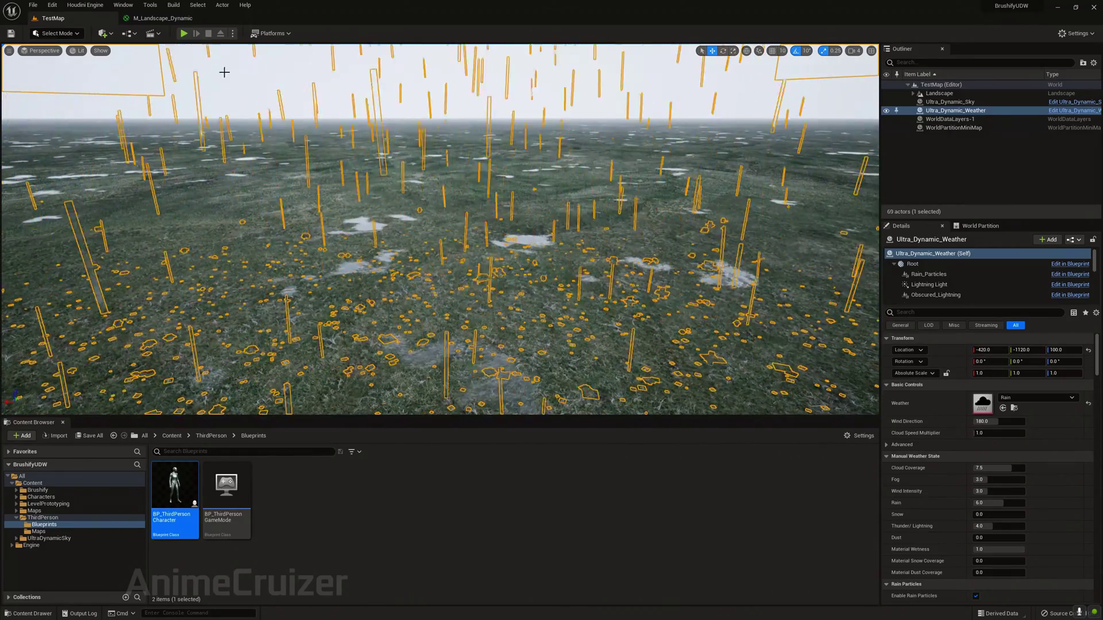
# Step: Playtest the level twice in the rain, running the character through the puddles to check the foot interaction
pyautogui.hotkey('alt', 'p')
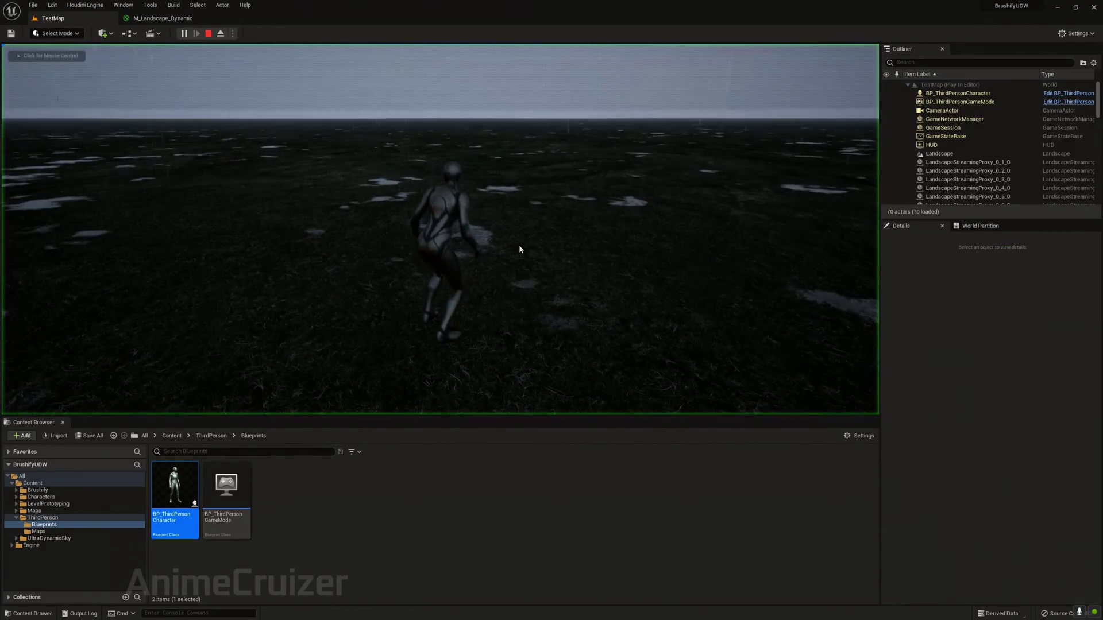
pyautogui.press('w')
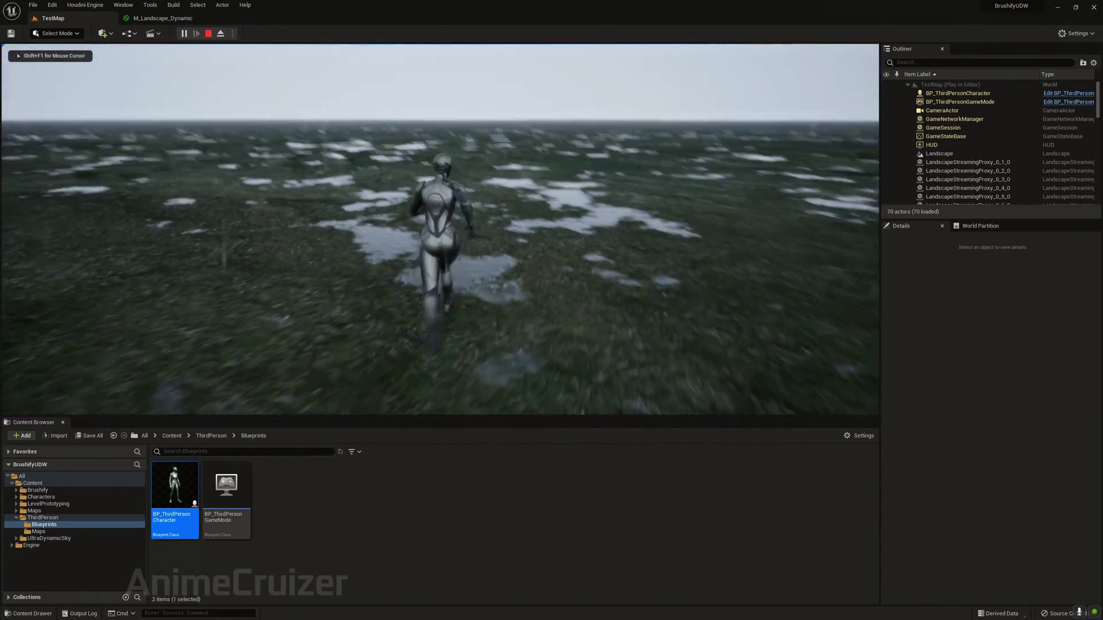
pyautogui.press('a')
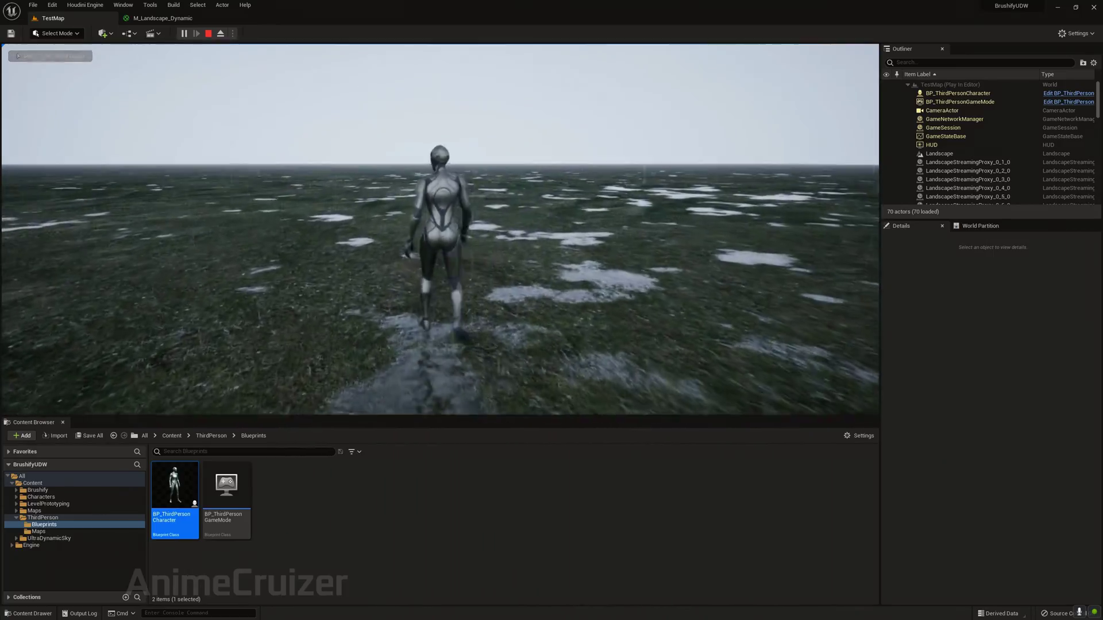
pyautogui.press('Escape')
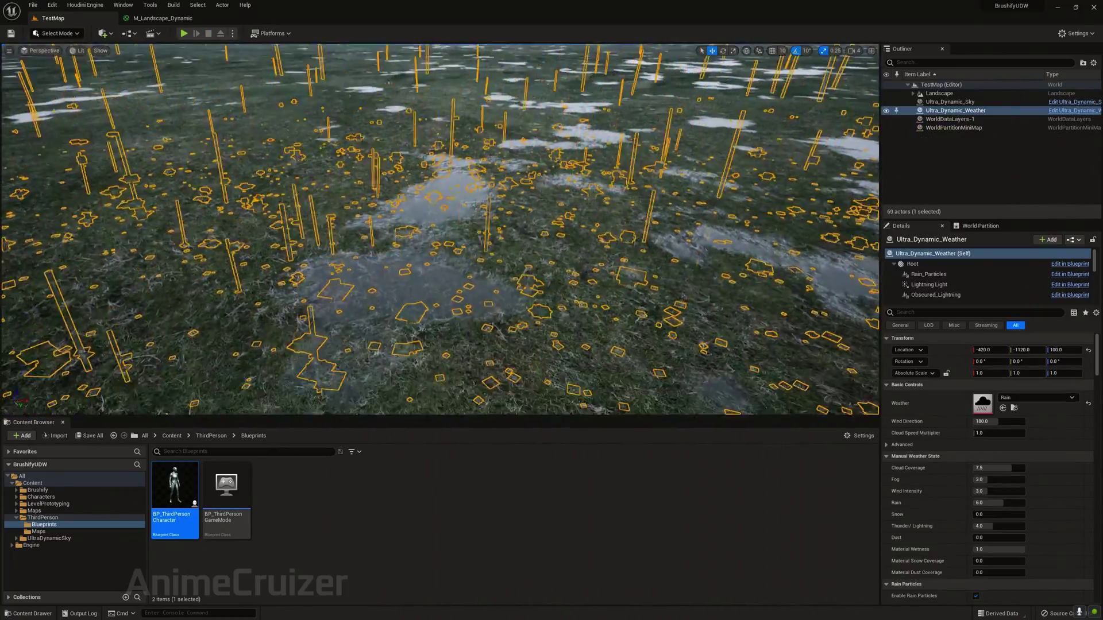
pyautogui.moveTo(246, 271); pyautogui.dragTo(246, 215, button='right')
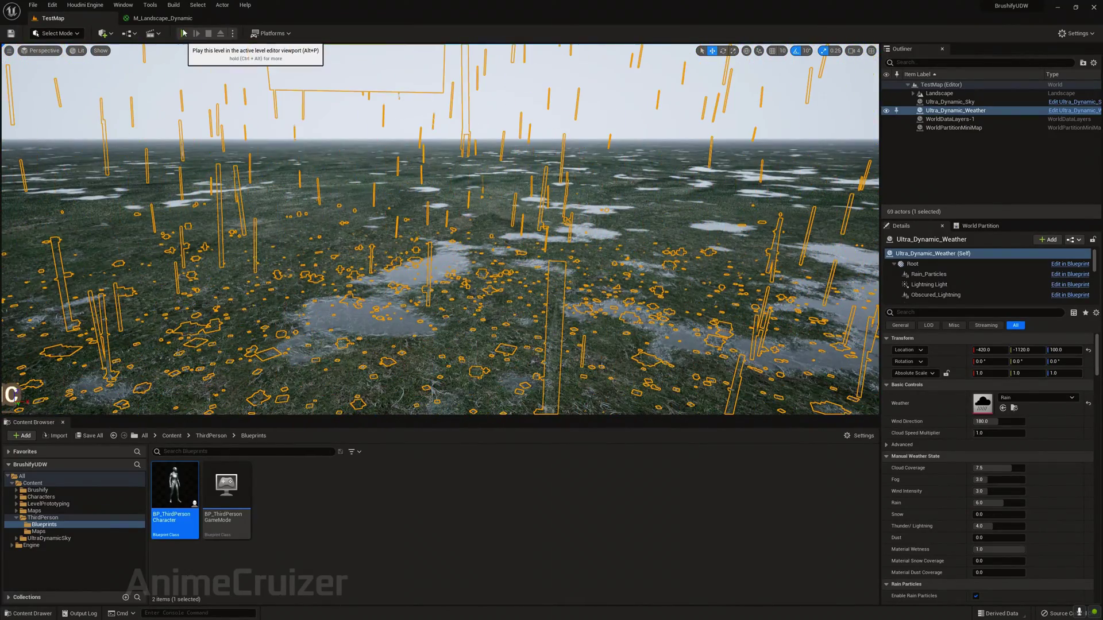
pyautogui.hotkey('alt', 'p')
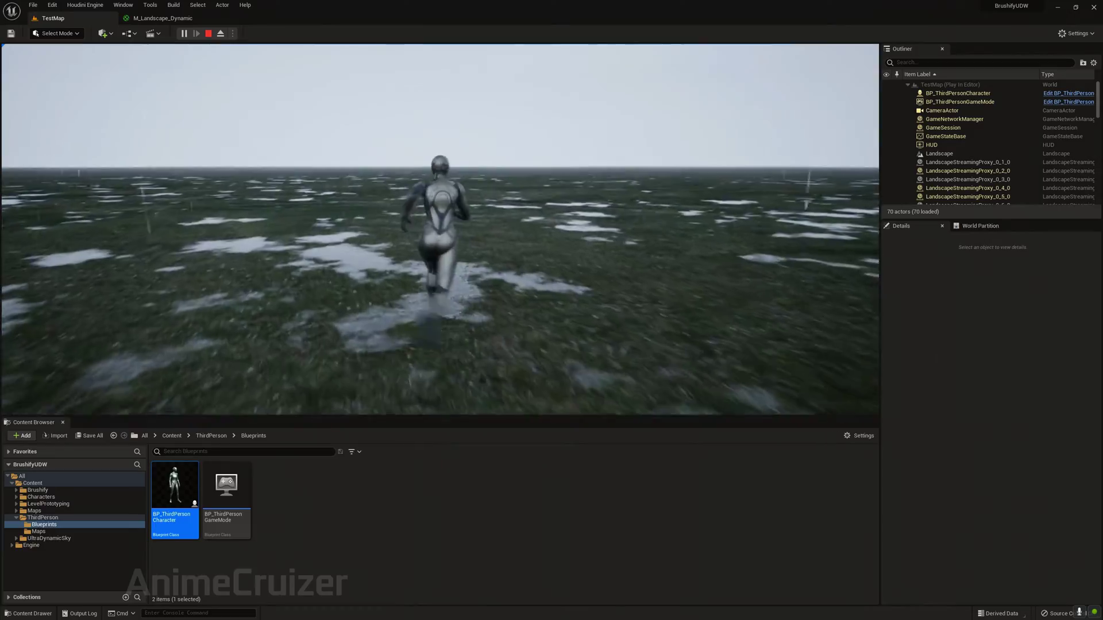
pyautogui.press('Escape')
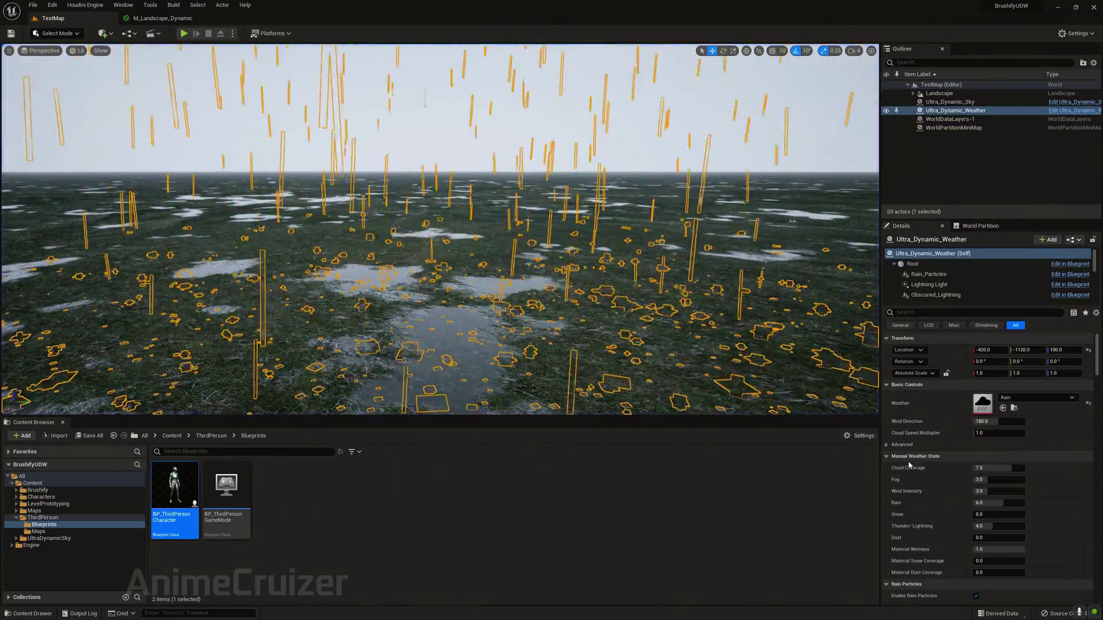
# Step: Switch the Ultra_Dynamic_Weather preset to Rain_Thunderstorm and playtest it by running the character across the wet landscape
pyautogui.click(1030, 398)
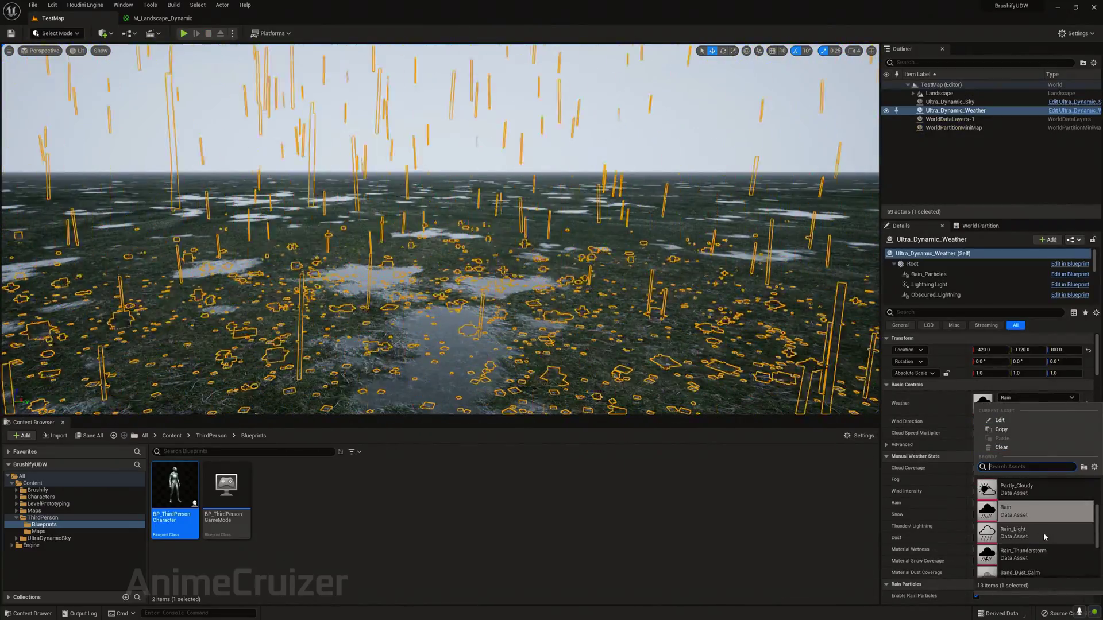
pyautogui.click(1028, 555)
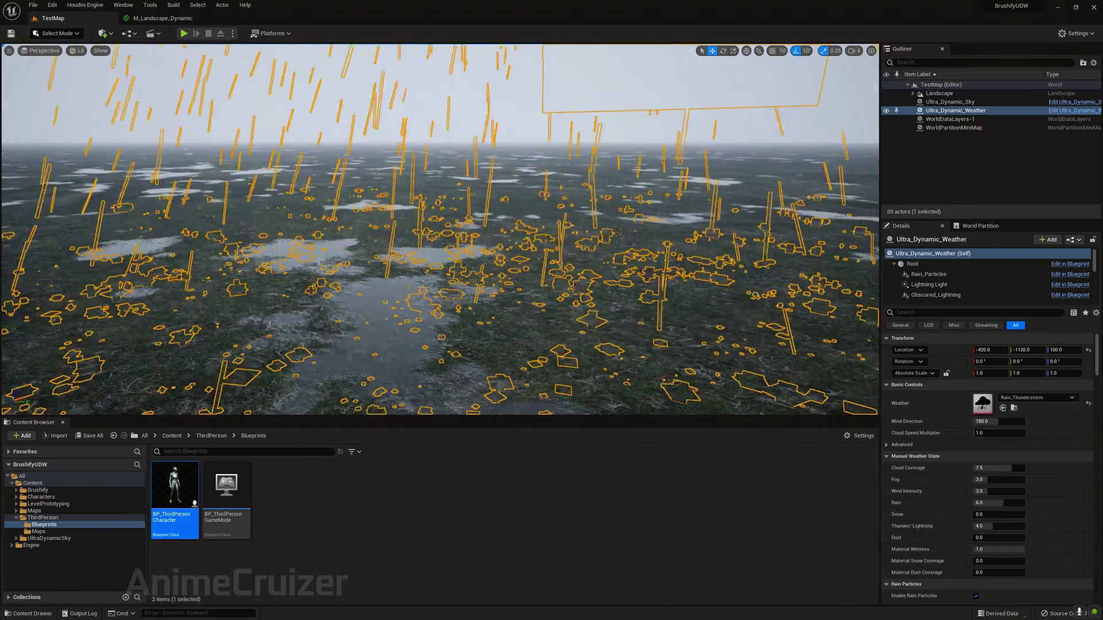
pyautogui.click(183, 34)
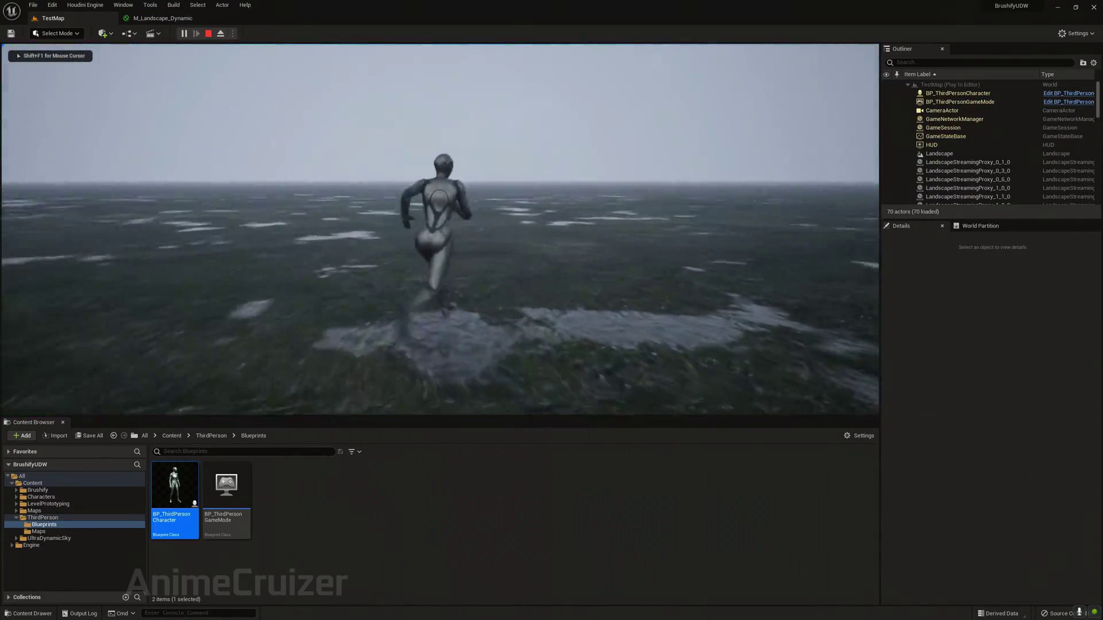
pyautogui.press('w')
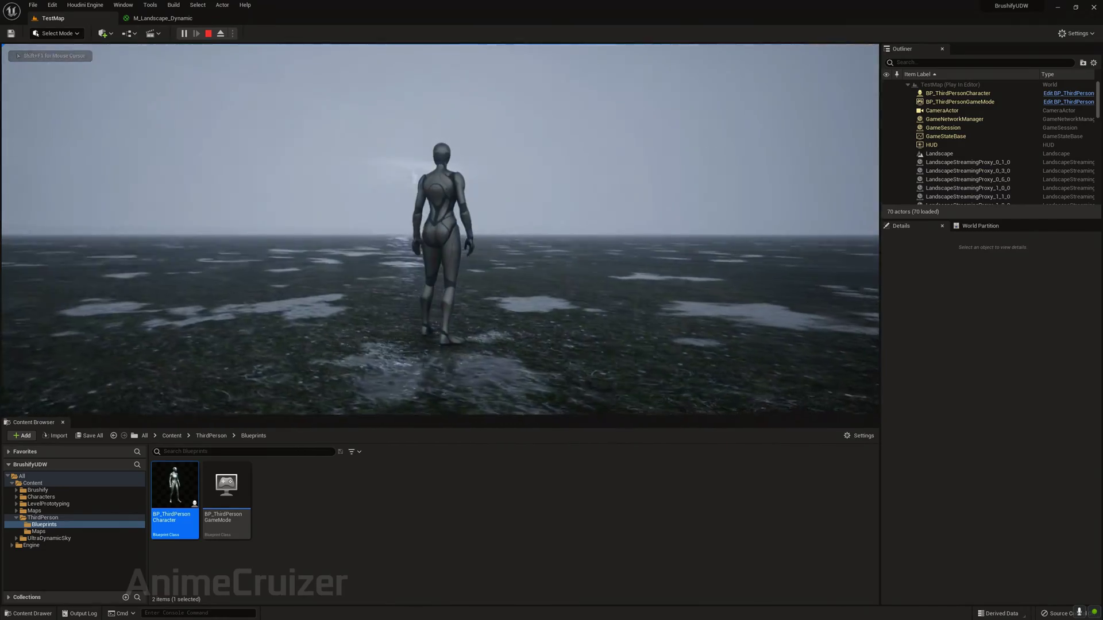
pyautogui.press('a')
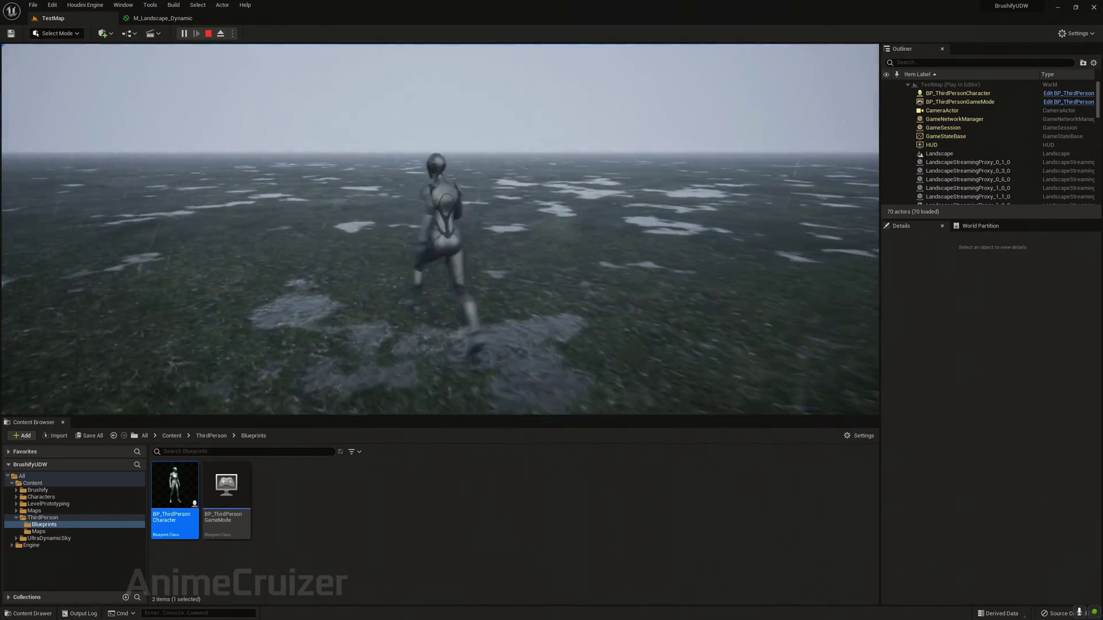
pyautogui.press('w')
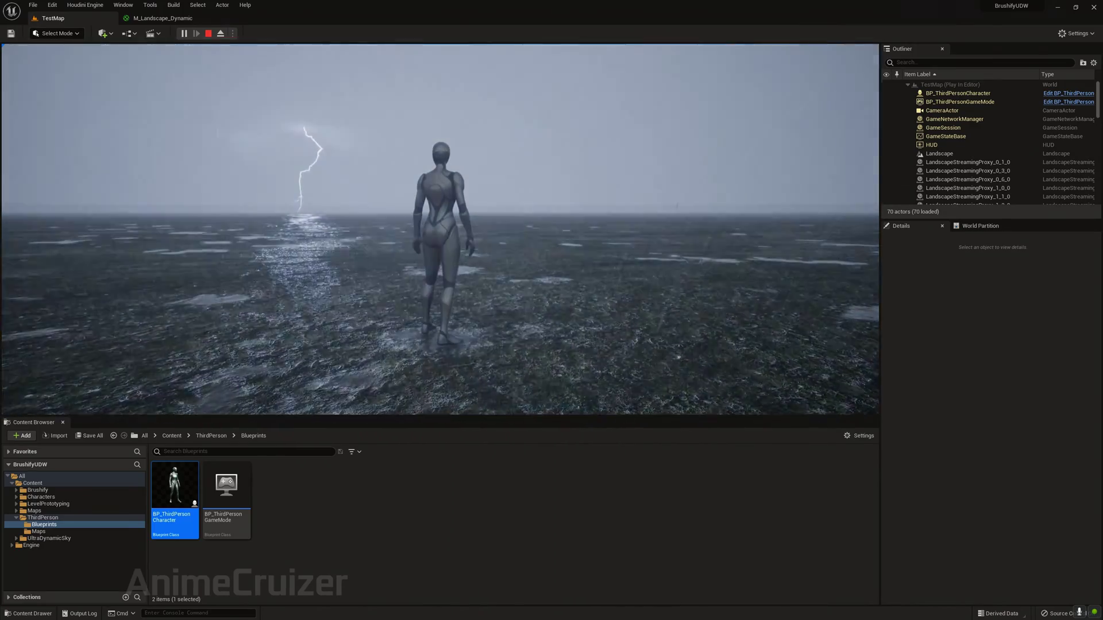
pyautogui.press('s')
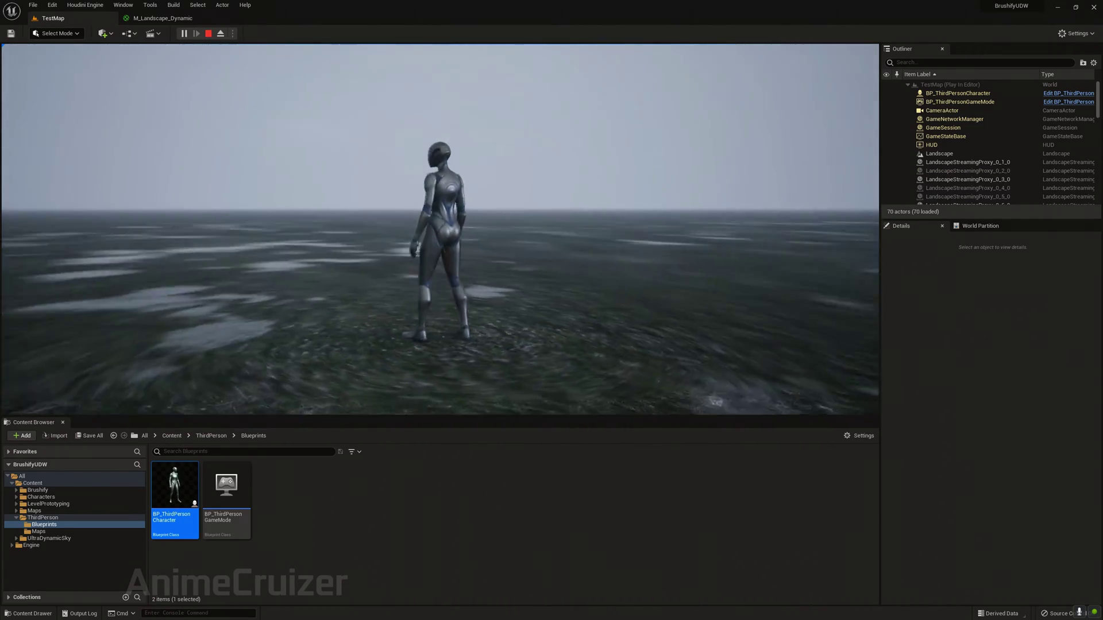
pyautogui.press('a')
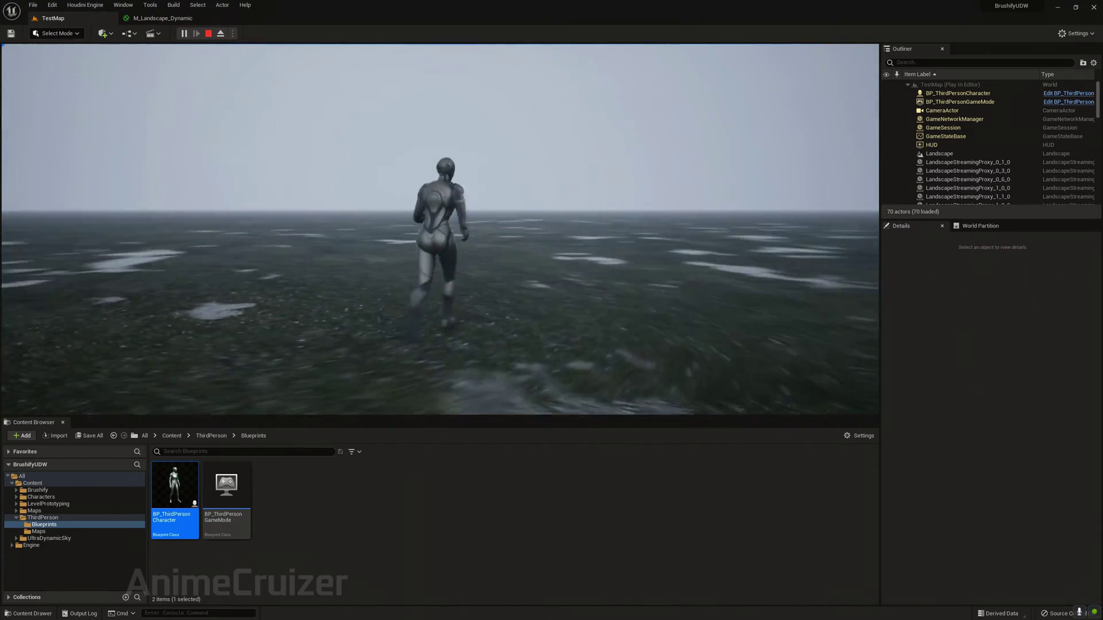
pyautogui.press('space')
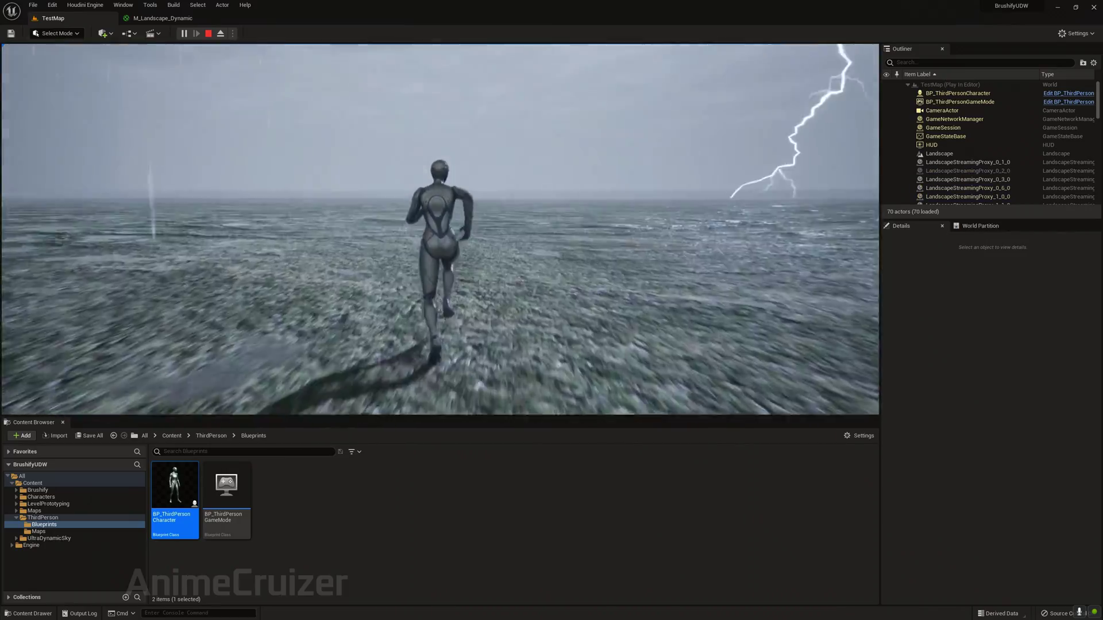
pyautogui.press('Escape')
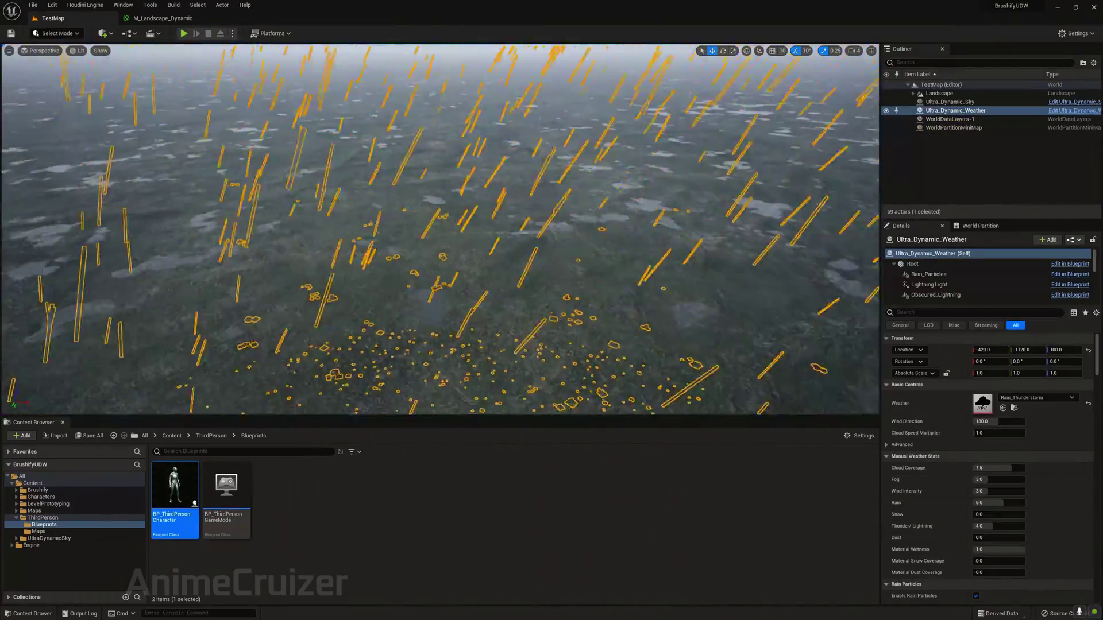
pyautogui.moveTo(869, 278); pyautogui.dragTo(869, 313, button='right')
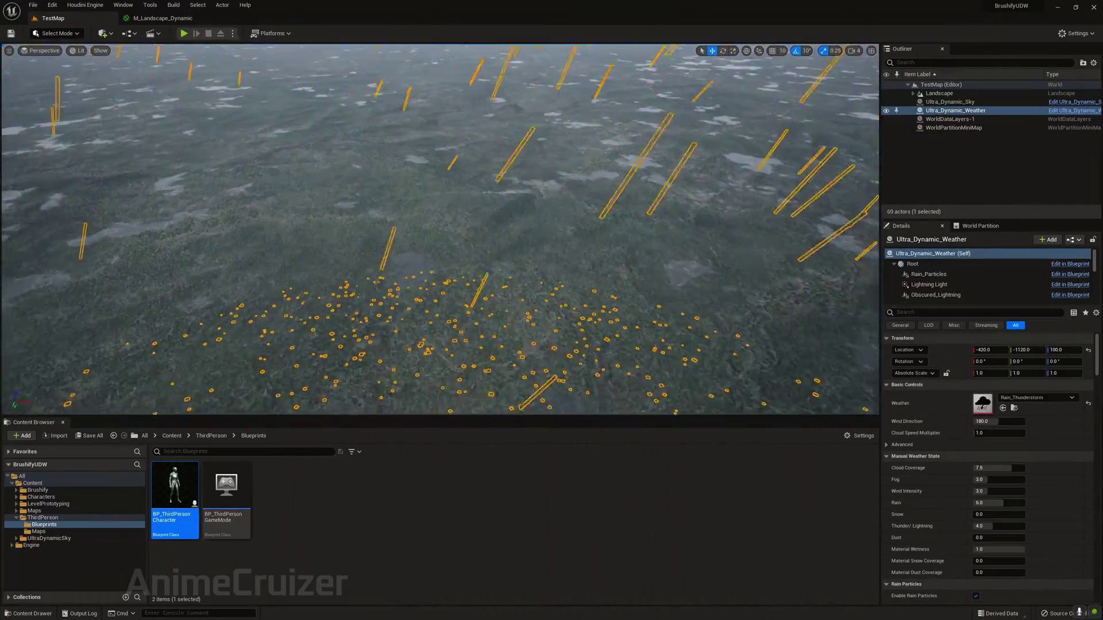
# Step: Set the Ultra_Dynamic_Weather preset to Clear_Skies and look over the dry landscape
pyautogui.click(1037, 402)
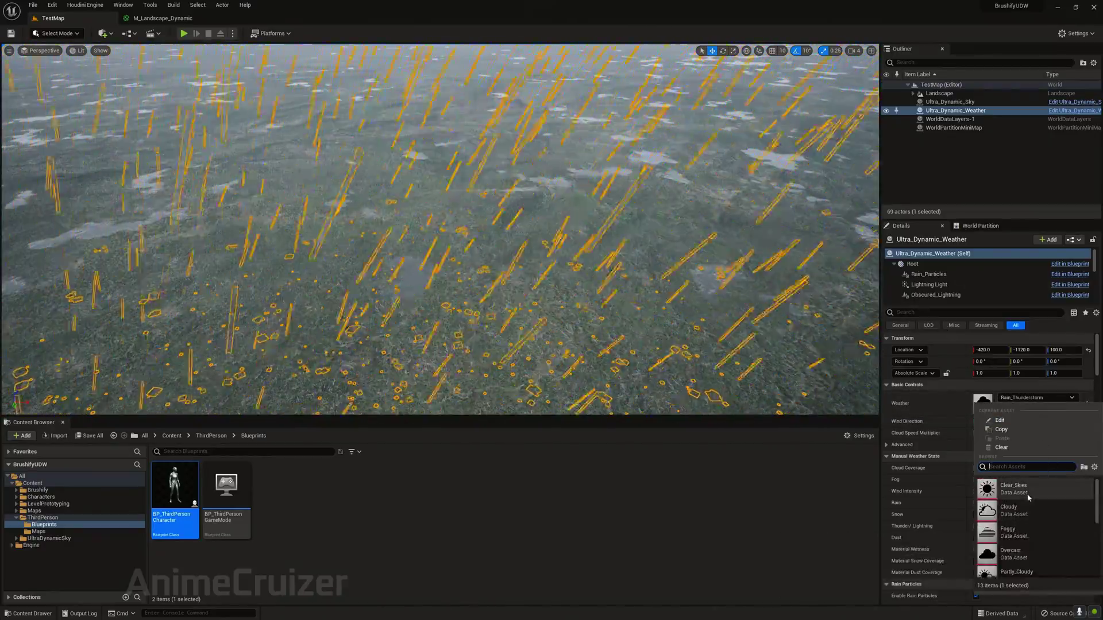
pyautogui.click(1029, 495)
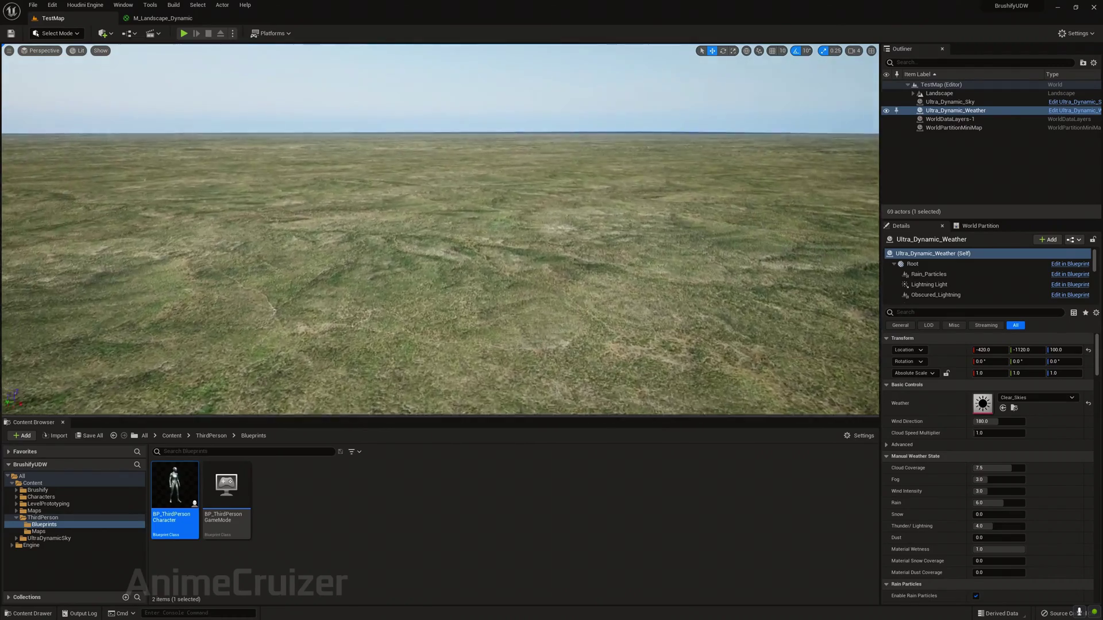
pyautogui.moveTo(440, 229); pyautogui.dragTo(247, 270, button='right')
# Step: Set the Ultra_Dynamic_Weather preset to Snow and playtest the level by running the character across the snow to check its foot interaction
pyautogui.click(1039, 397)
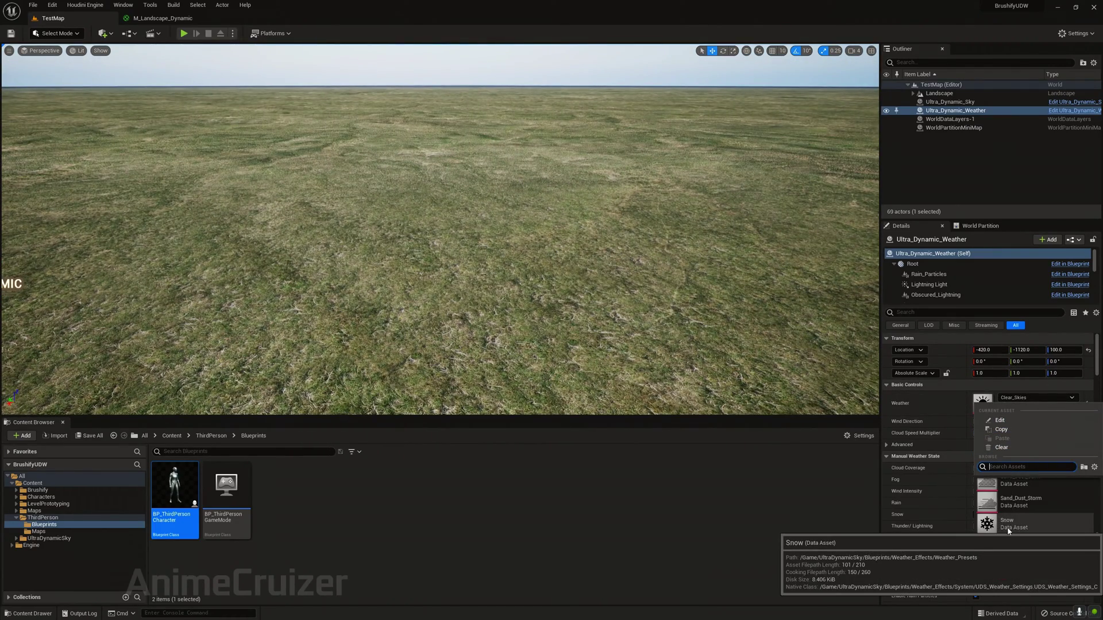
pyautogui.click(1009, 526)
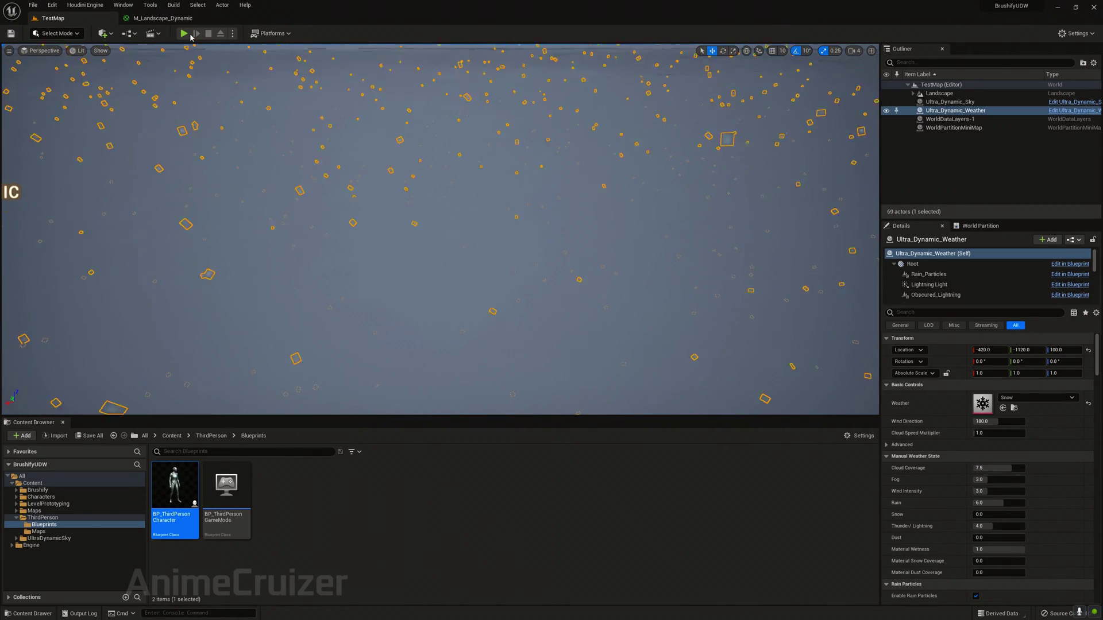
pyautogui.click(493, 222)
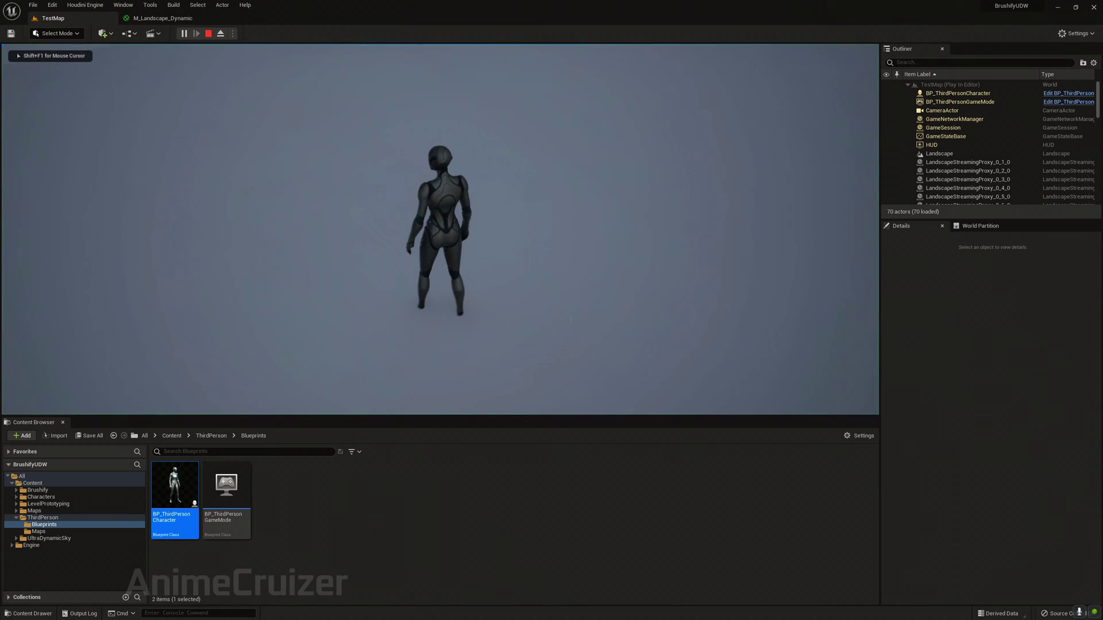
pyautogui.press('w')
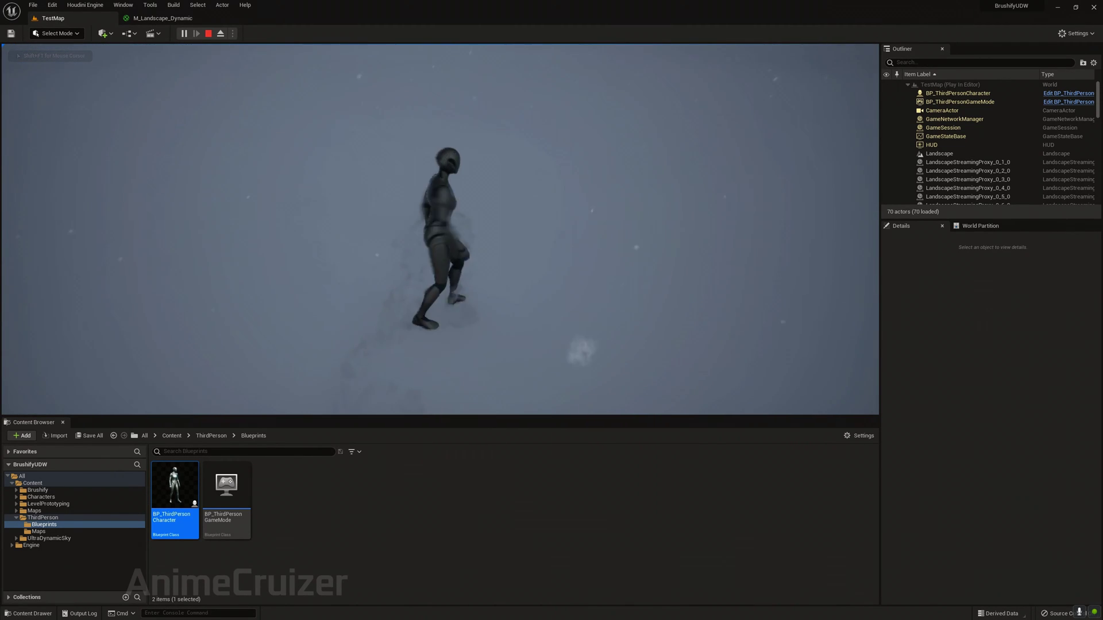
pyautogui.press('d')
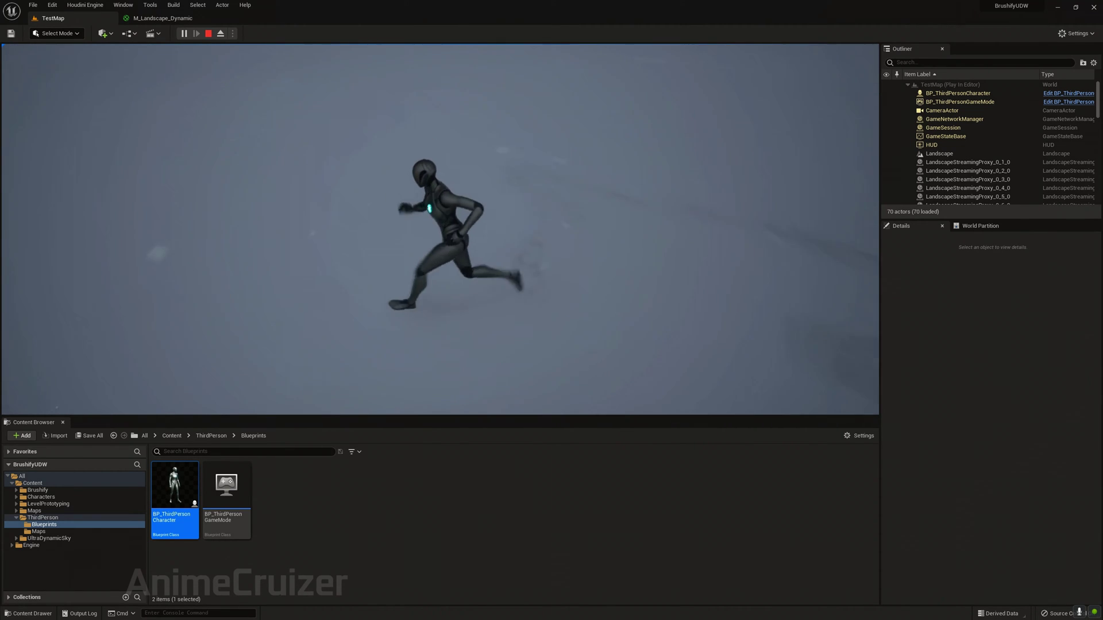
pyautogui.press('w')
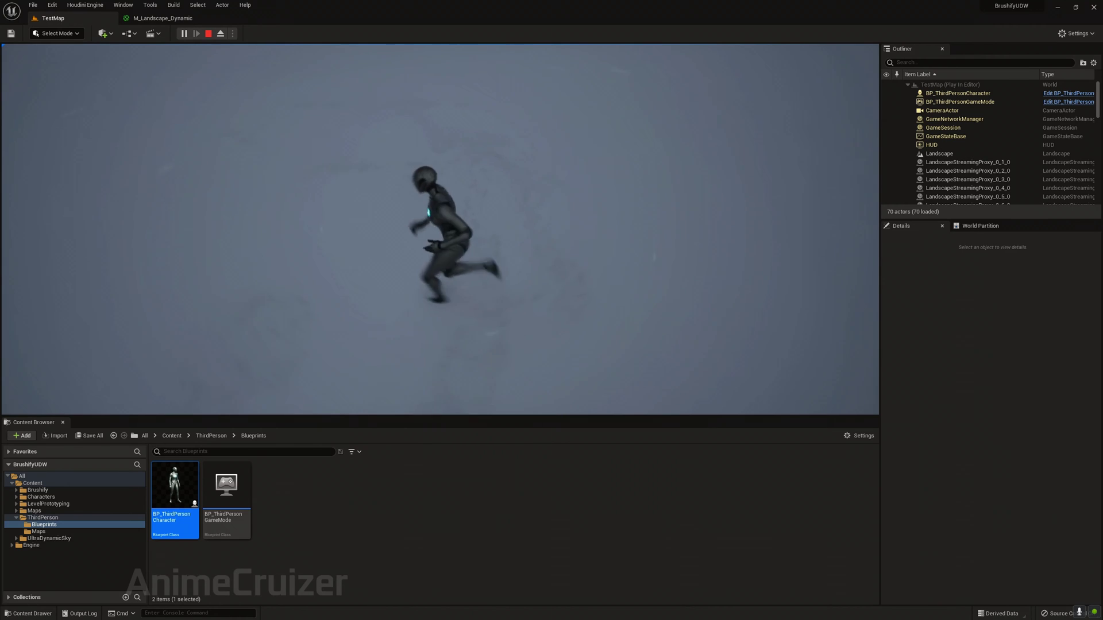
pyautogui.press('w')
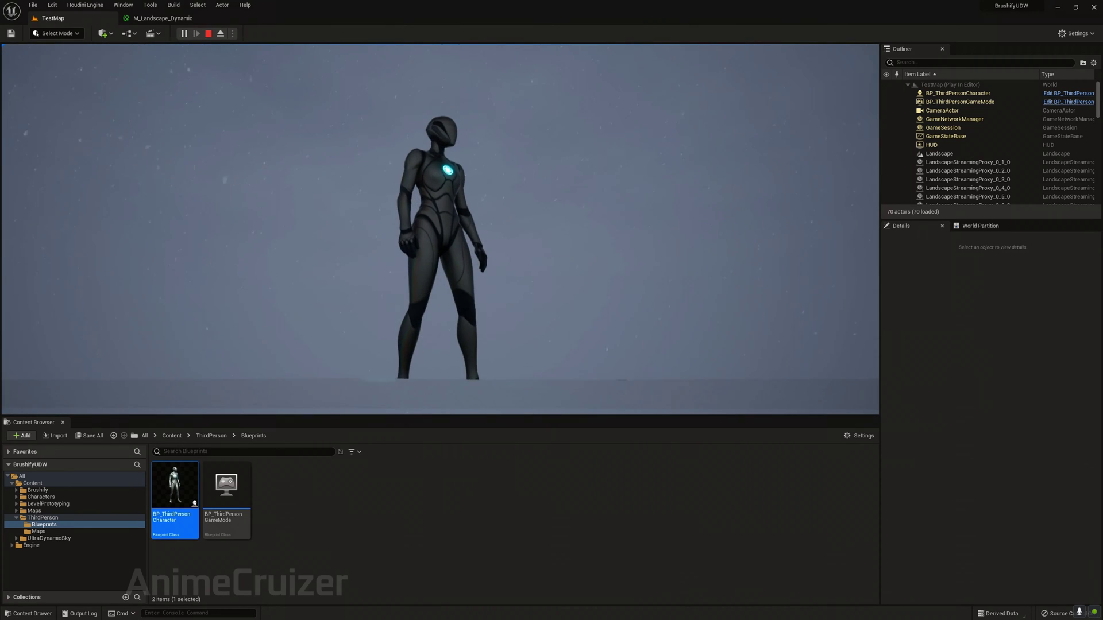
pyautogui.press('w')
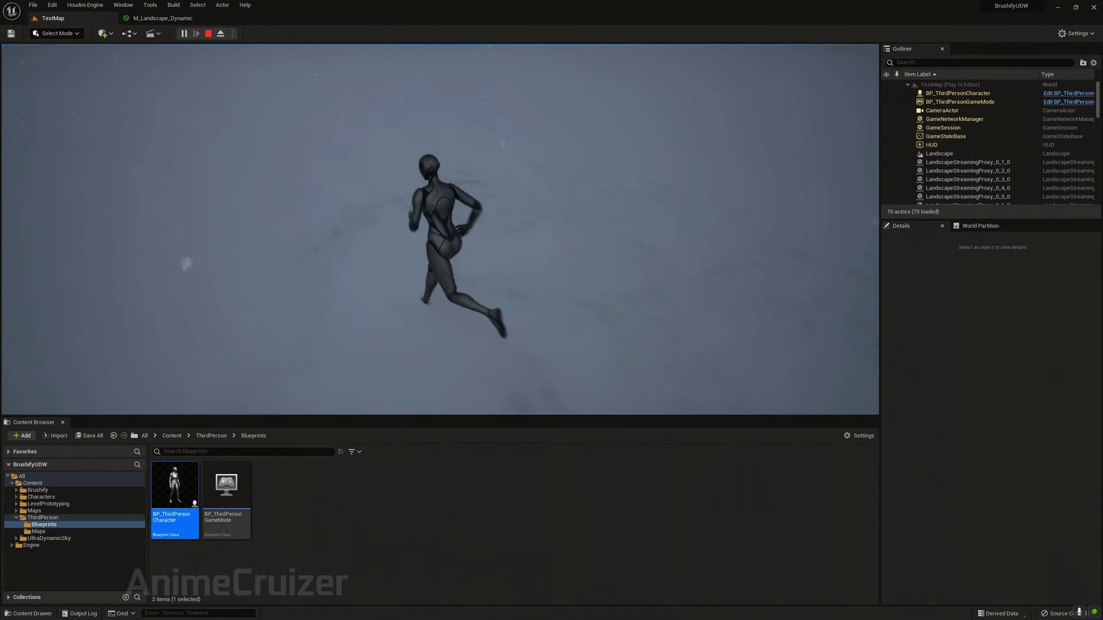
pyautogui.press('Escape')
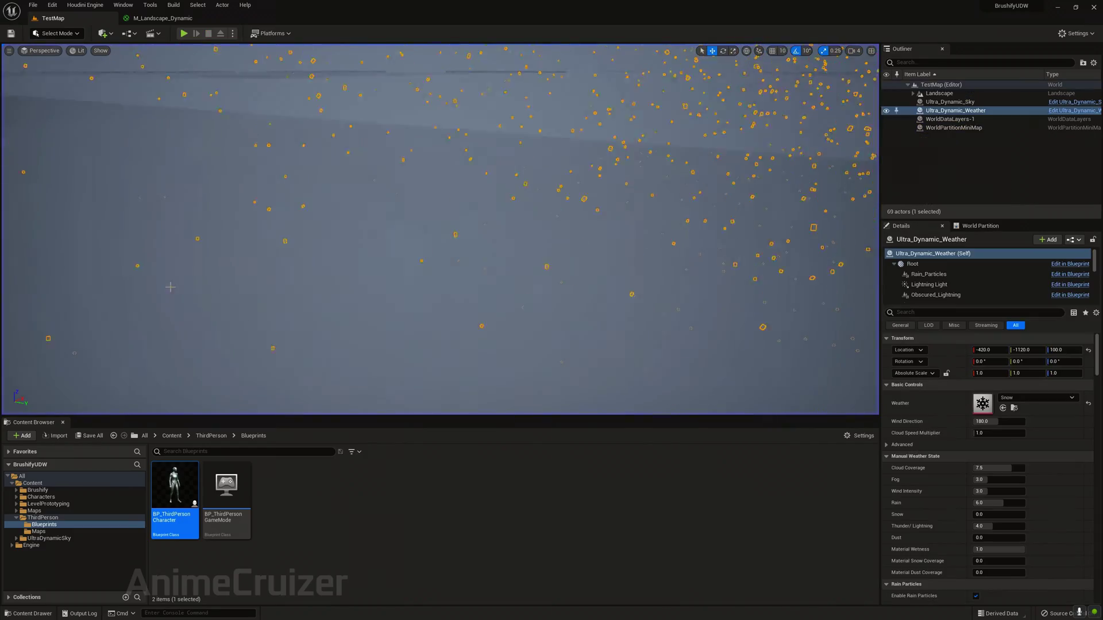
pyautogui.moveTo(335, 182); pyautogui.dragTo(446, 215, button='right')
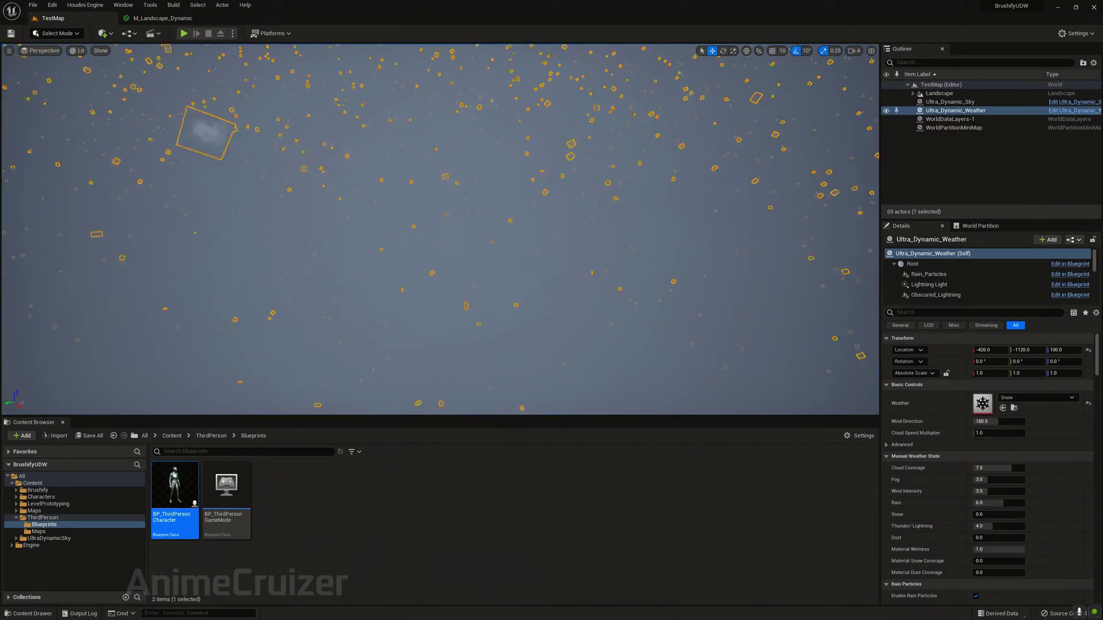